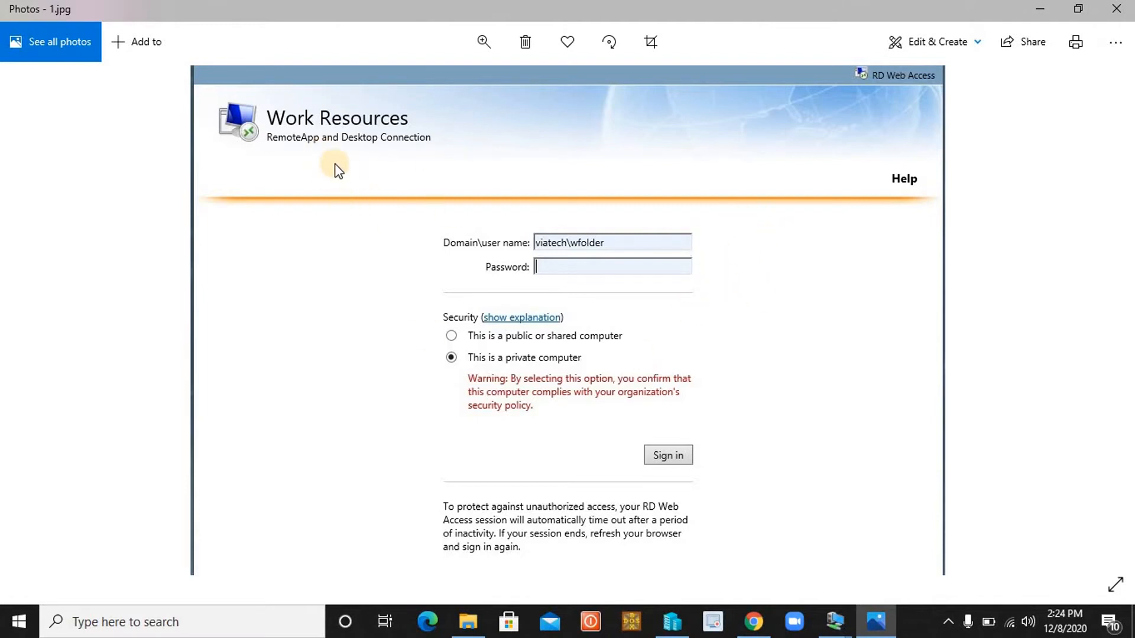
# Advance to screenshot 2.jpg of the Work Resources page and bring up the remote desktop previews.
pyautogui.moveTo(1118, 353)
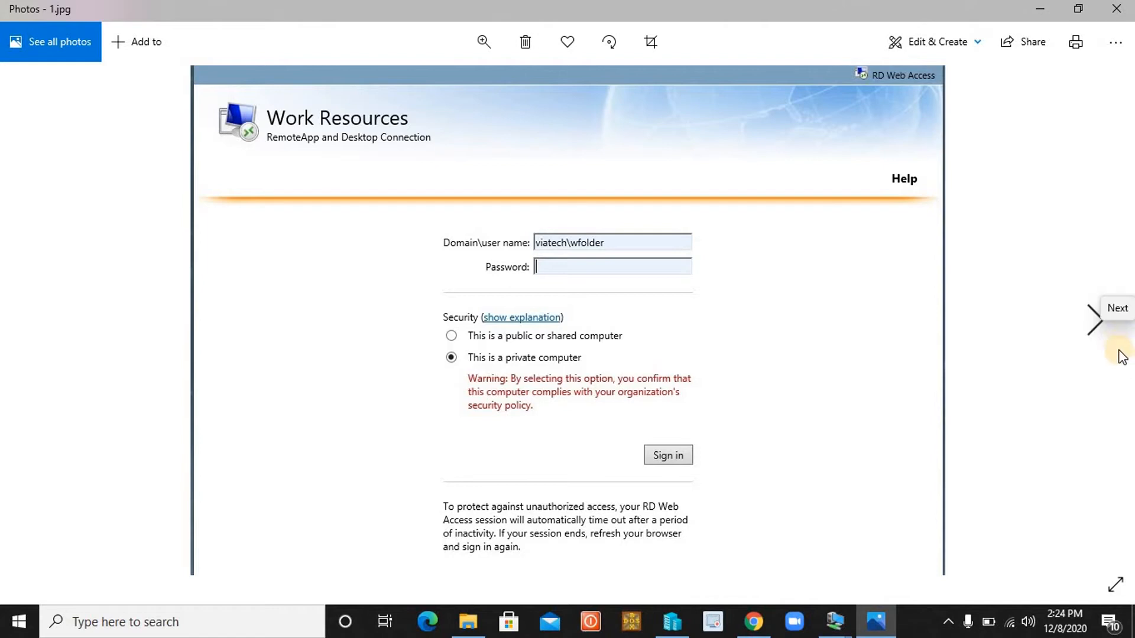
pyautogui.click(1094, 319)
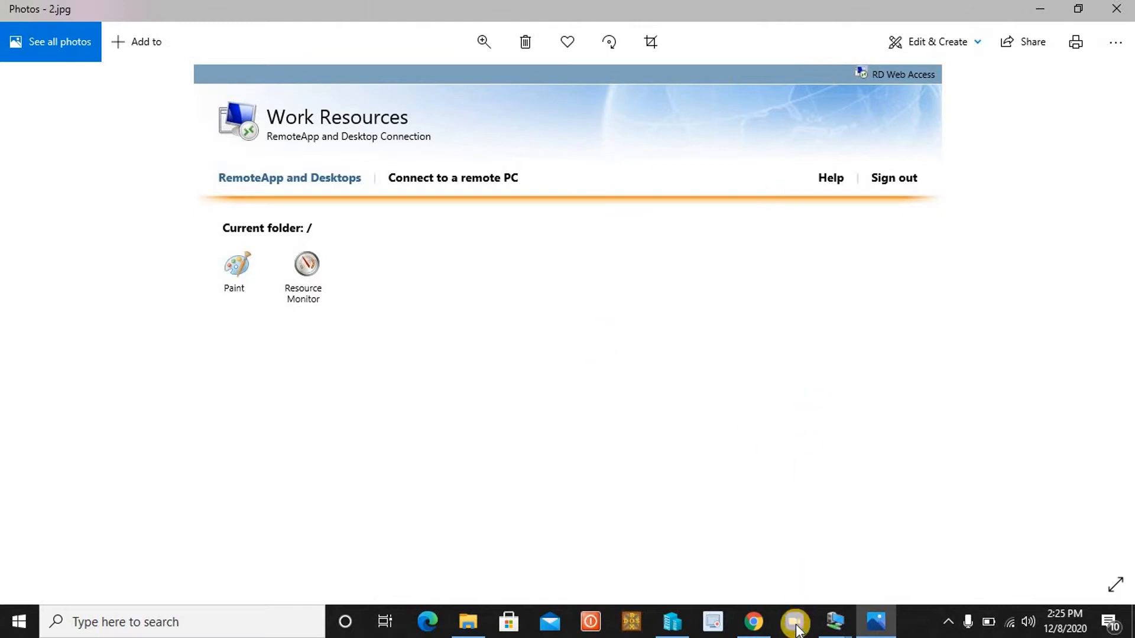
pyautogui.click(835, 620)
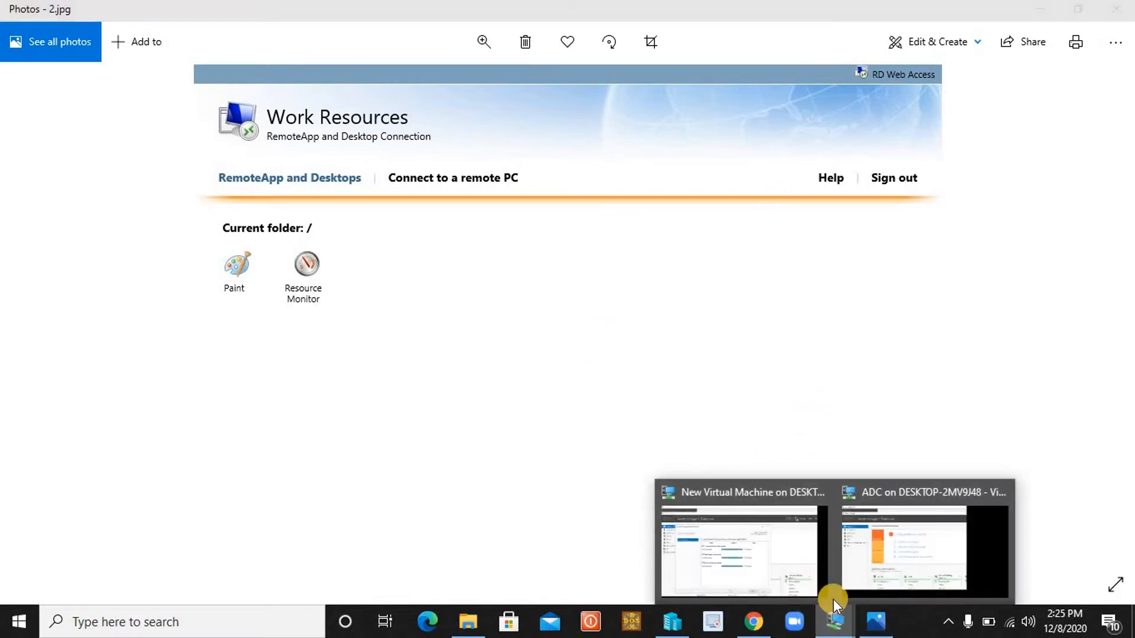
# Bring the ADC remote session forward and open Server Manager's Manage menu.
pyautogui.click(881, 532)
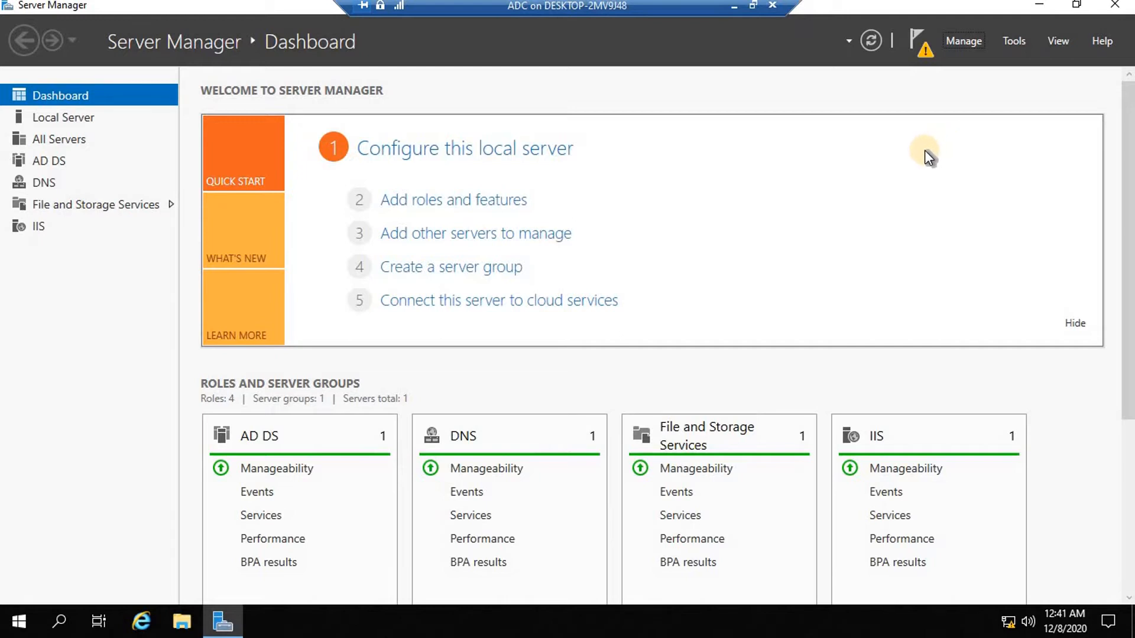
pyautogui.click(966, 39)
# Start Add Roles and Features and choose Remote Desktop Services installation as the installation type.
pyautogui.click(987, 62)
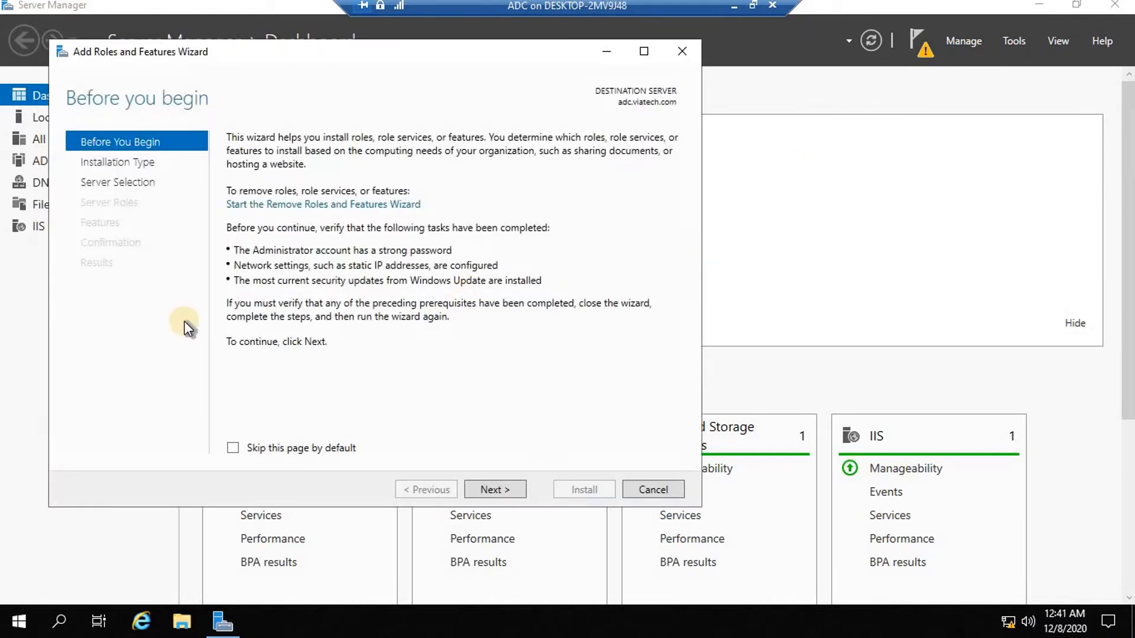
pyautogui.click(491, 494)
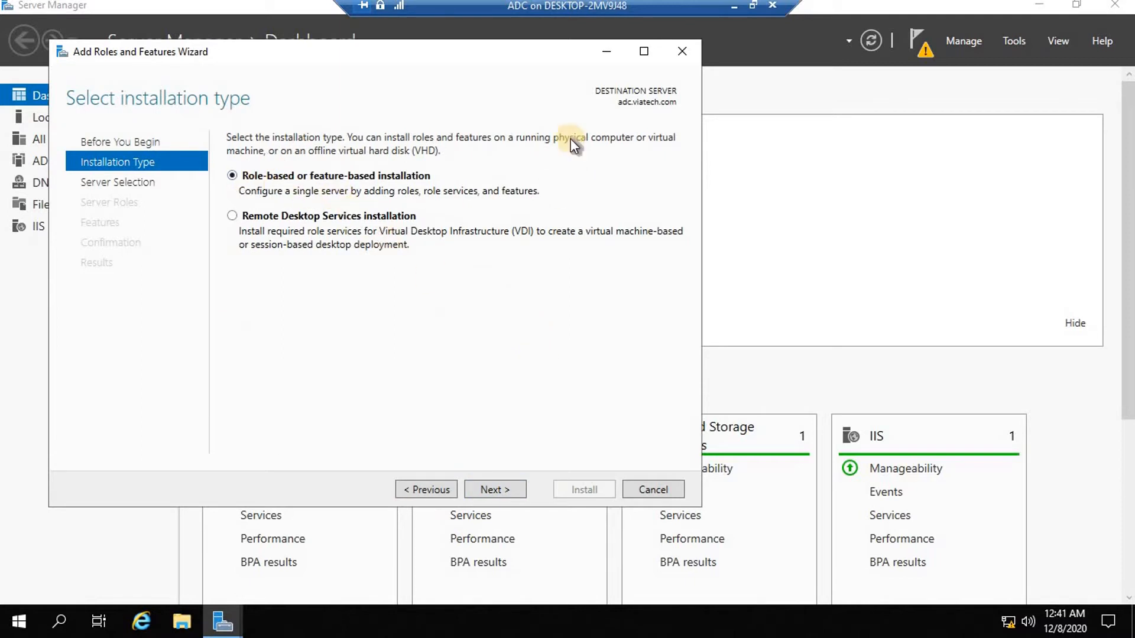
pyautogui.click(232, 217)
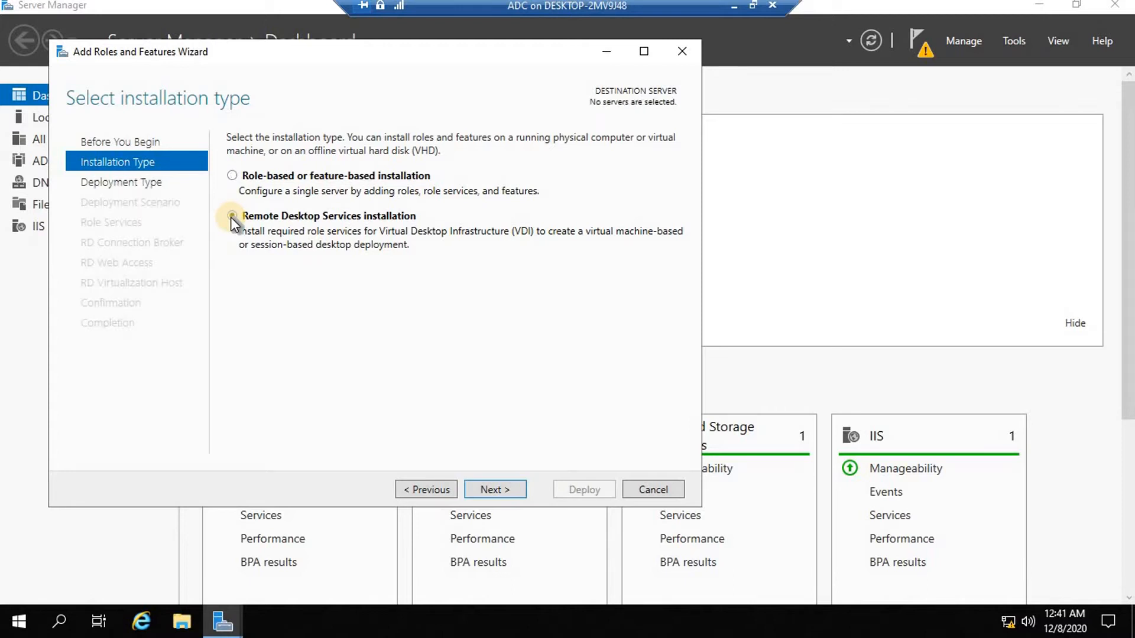
# Keep Standard deployment and pick the Session-based desktop deployment scenario.
pyautogui.click(496, 490)
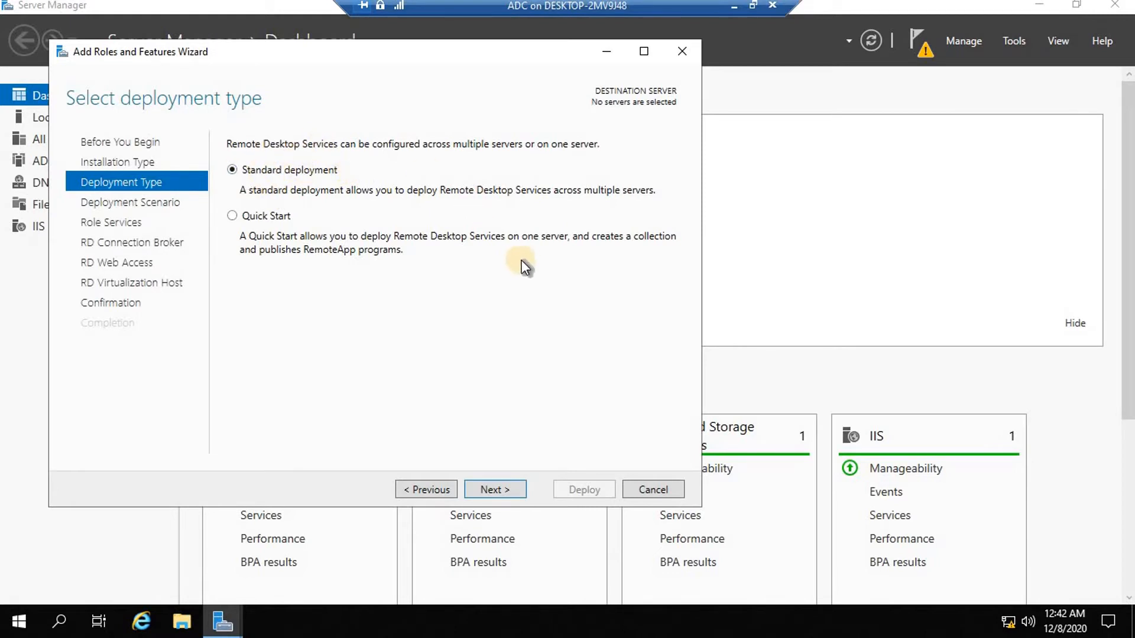
pyautogui.click(508, 488)
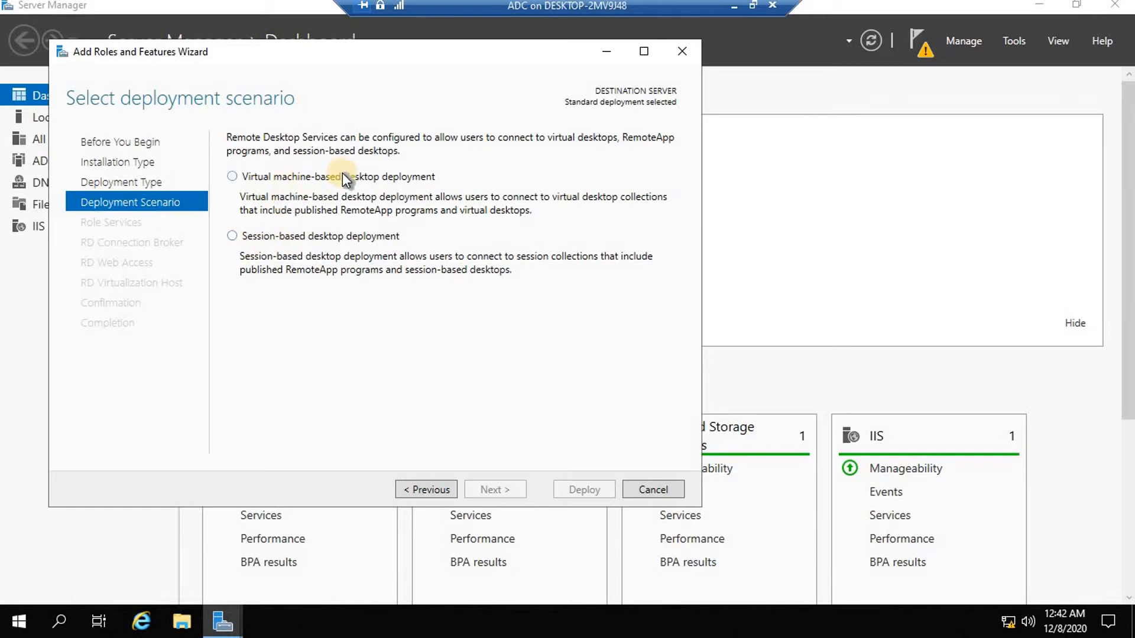
pyautogui.click(232, 236)
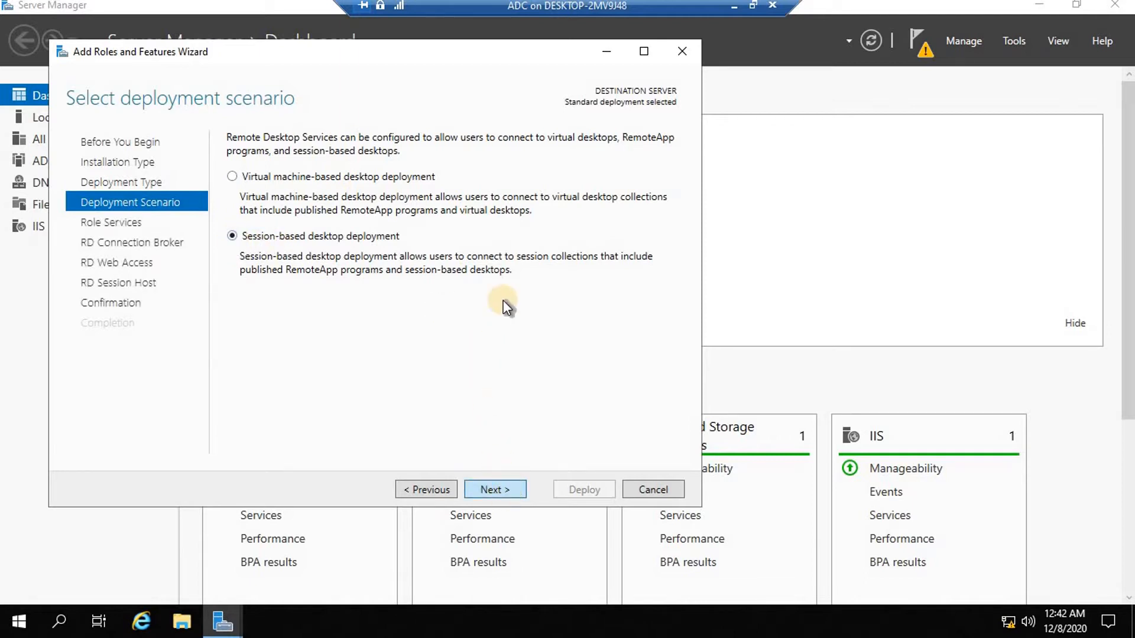
# Move past the role services review to the Specify RD Connection Broker server page.
pyautogui.press('Return')
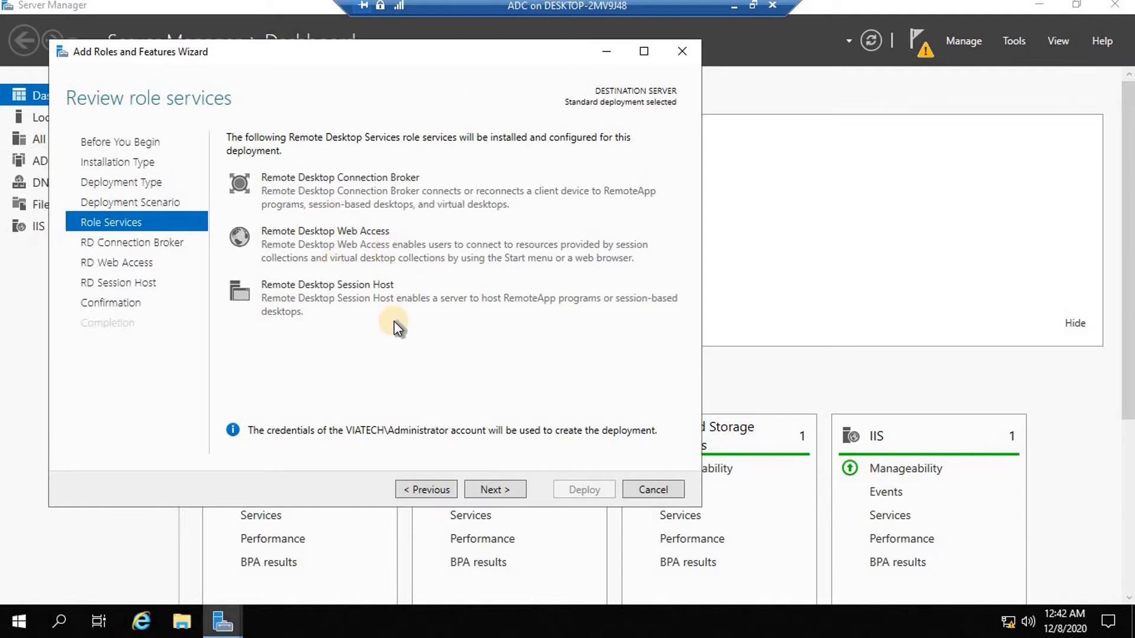
pyautogui.click(491, 490)
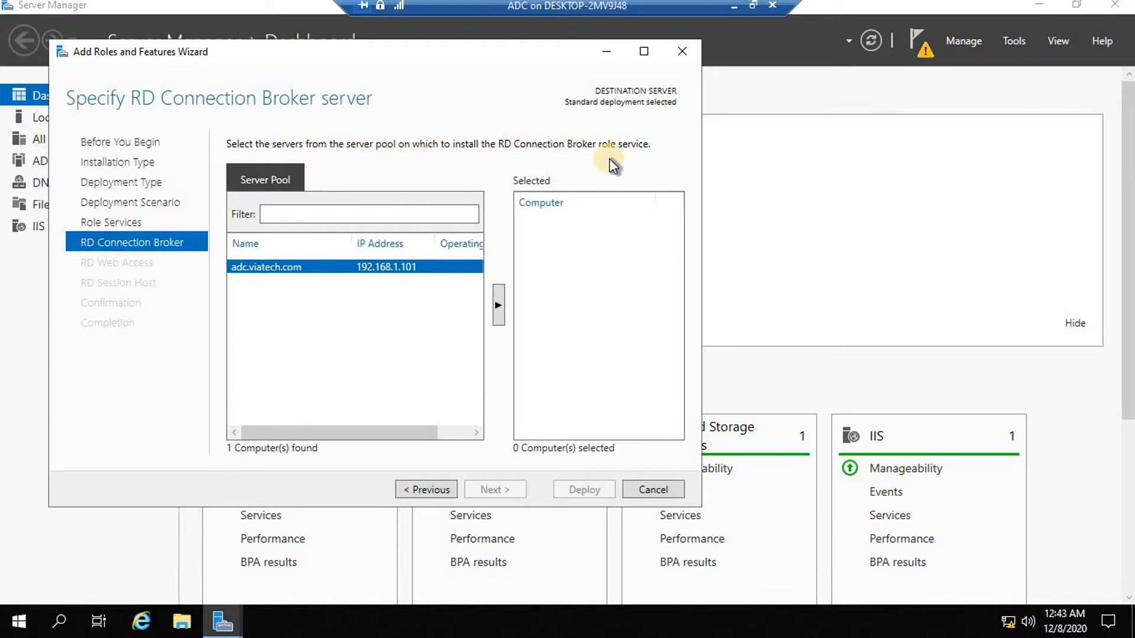
# Assign adc.viatech.com as both the RD Connection Broker and RD Web Access server.
pyautogui.click(502, 305)
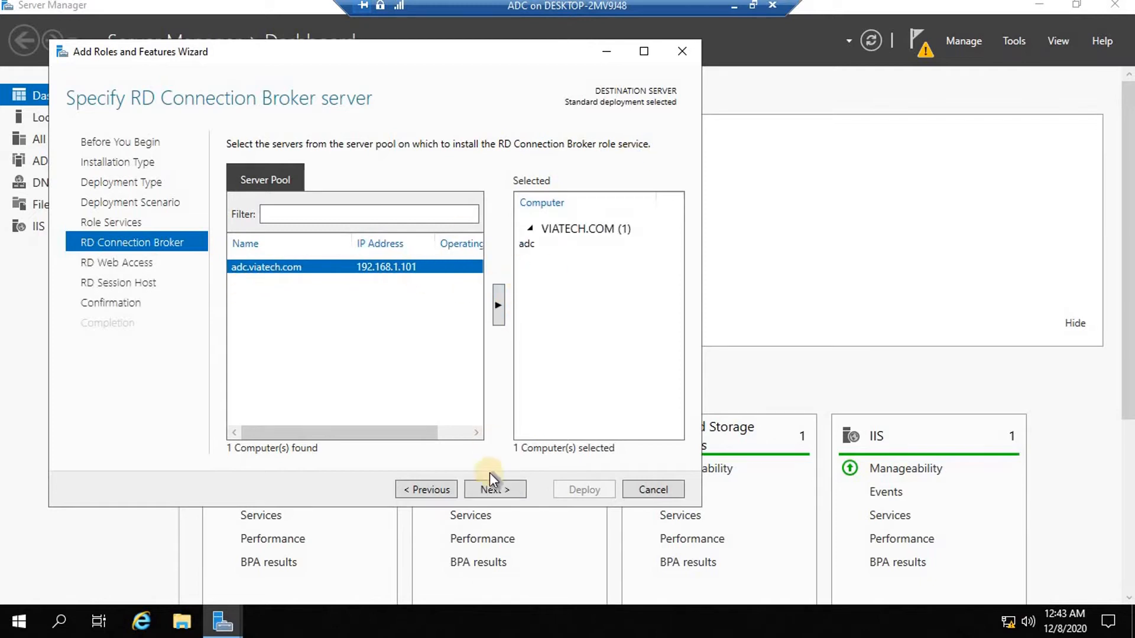
pyautogui.click(503, 485)
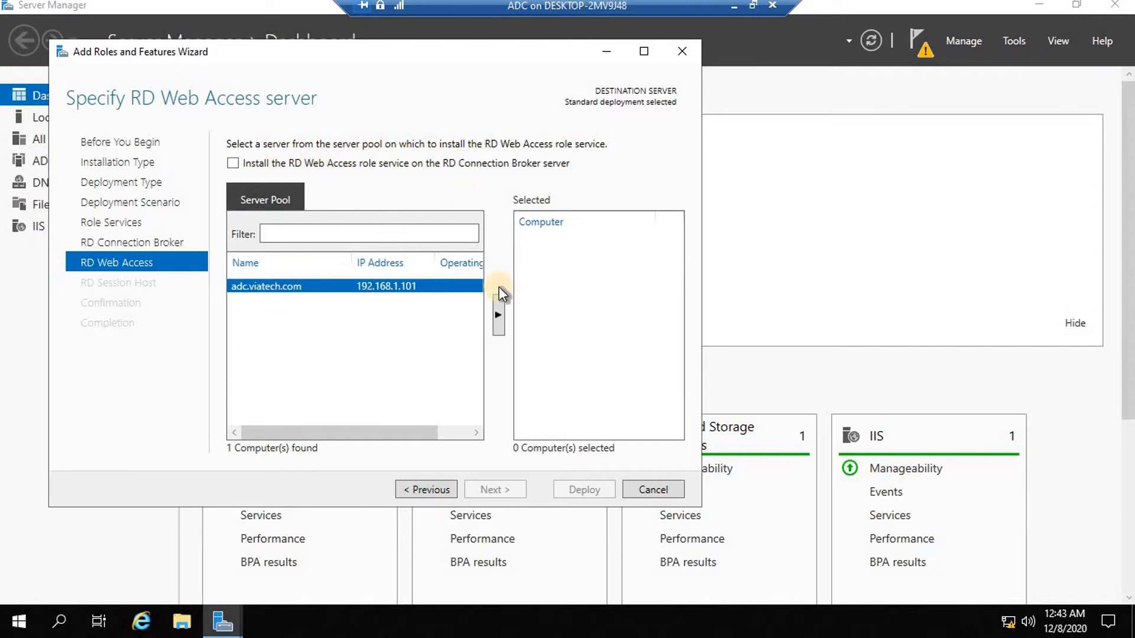
pyautogui.click(499, 317)
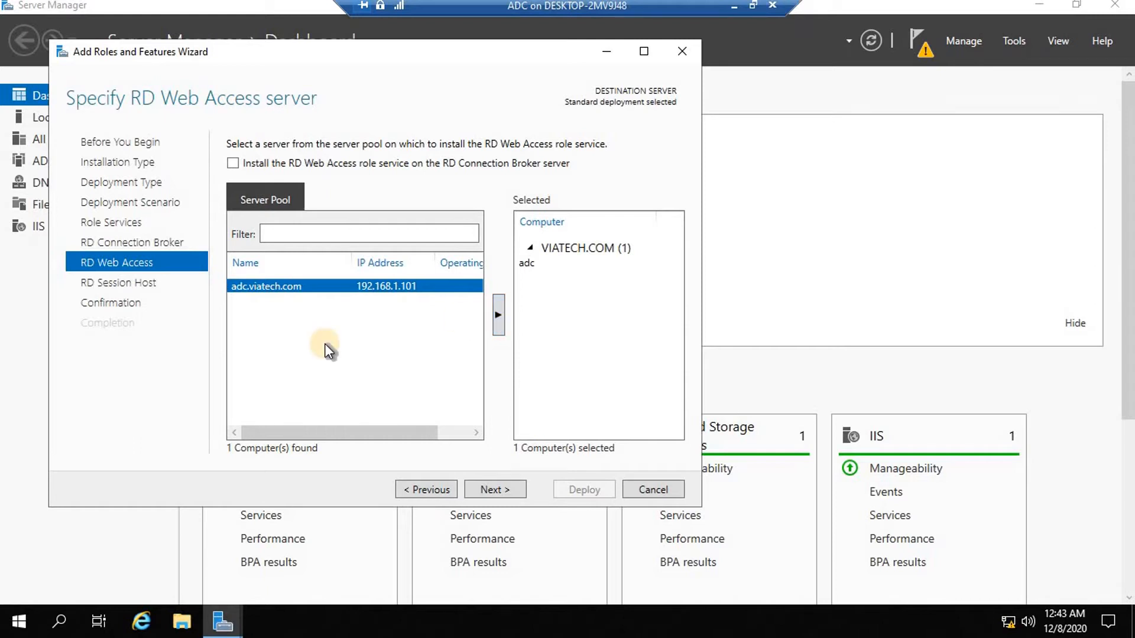
pyautogui.click(102, 283)
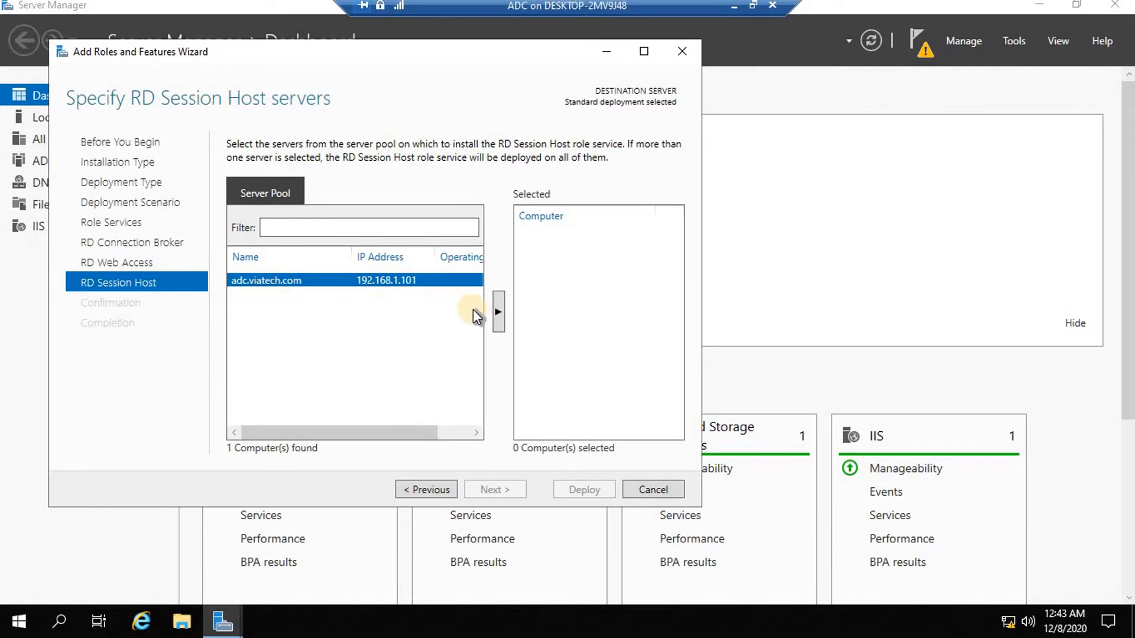
# Add adc.viatech.com as RD Session Host and allow automatic restart on the confirmation page.
pyautogui.click(502, 313)
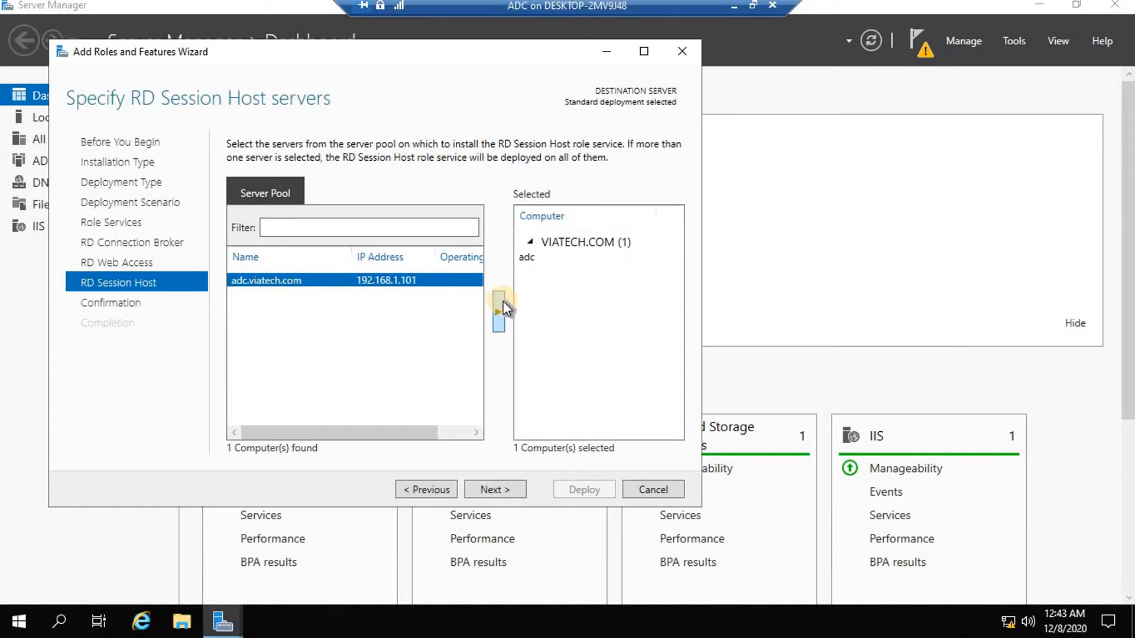
pyautogui.click(495, 489)
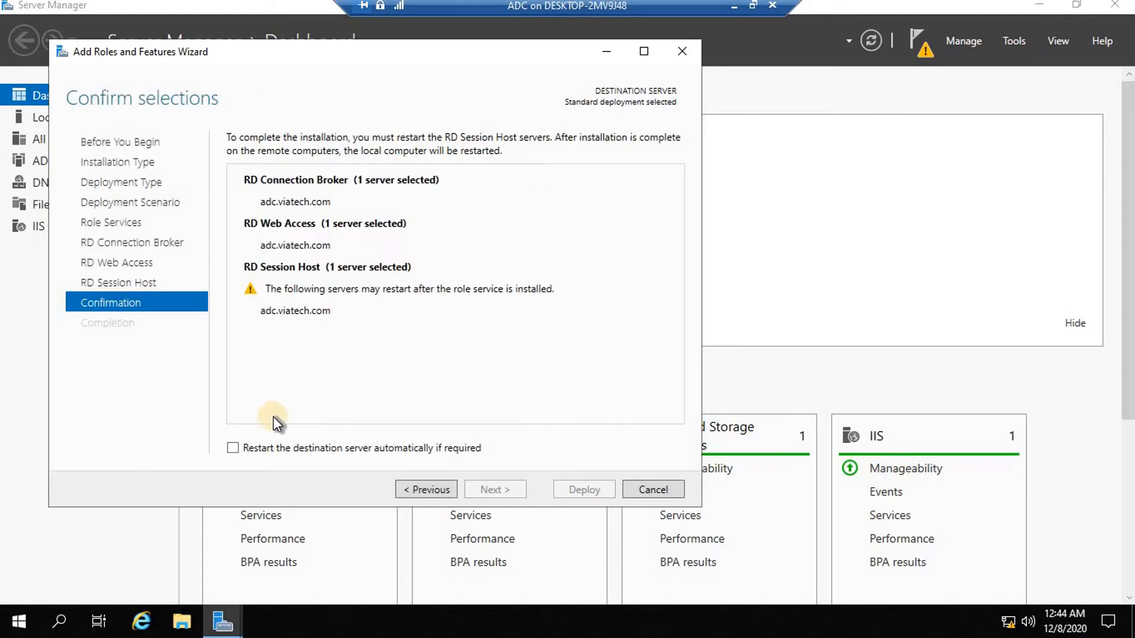
pyautogui.click(234, 448)
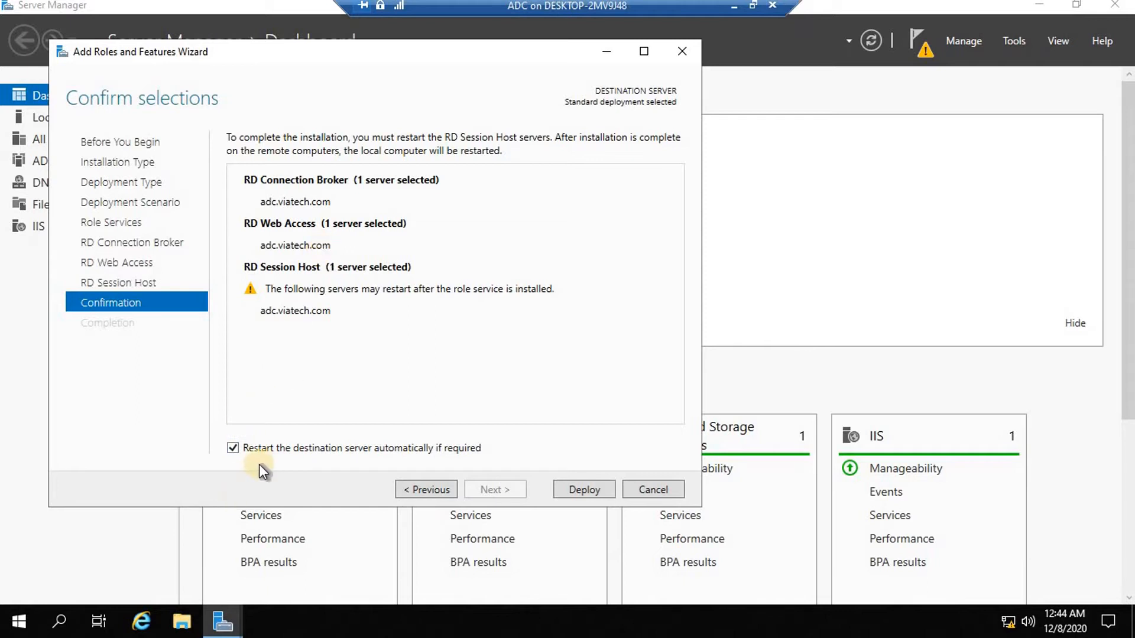
# Keep automatic restart enabled and deploy the three Remote Desktop role services.
pyautogui.click(233, 448)
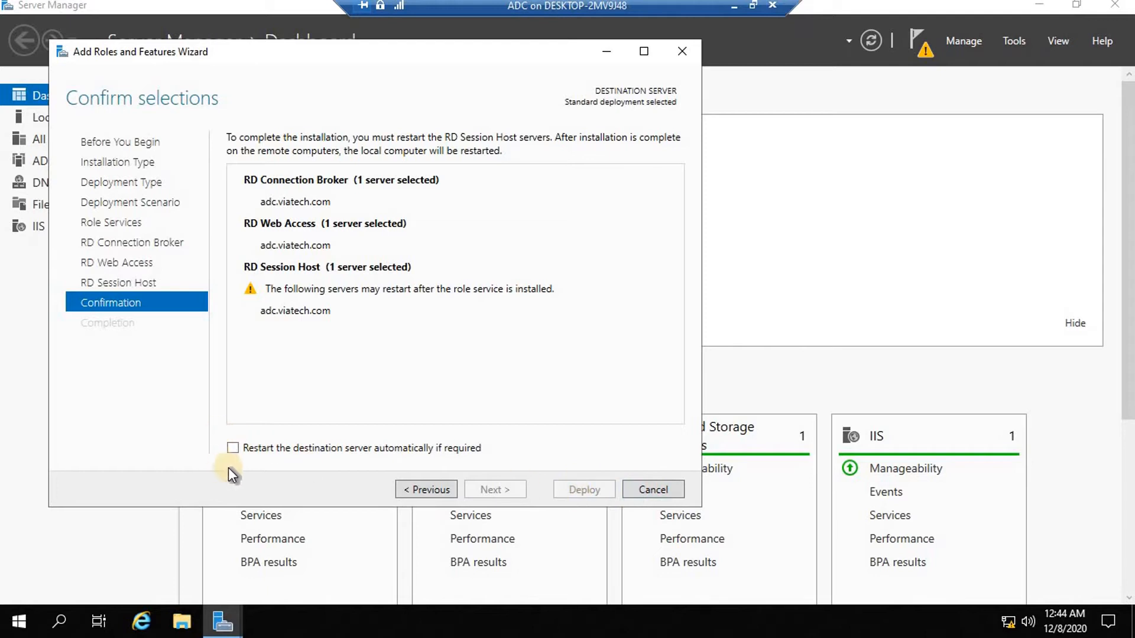
pyautogui.click(235, 448)
pyautogui.click(582, 490)
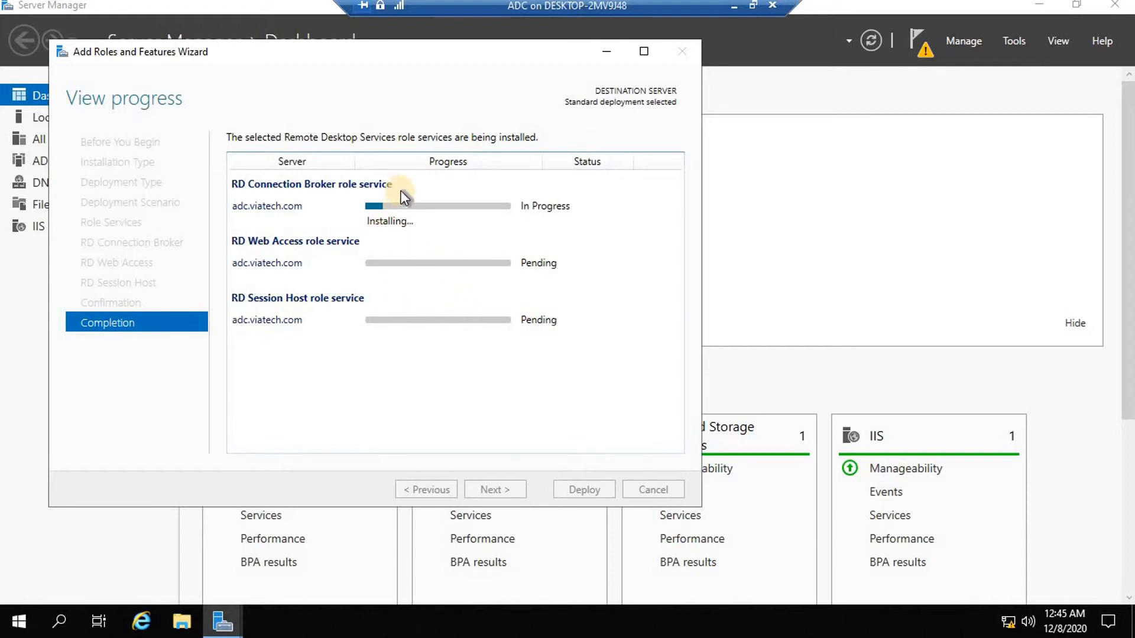
# Return to the full-screen virtual machine session and close the completed Add Roles and Features Wizard.
pyautogui.click(732, 6)
pyautogui.click(833, 621)
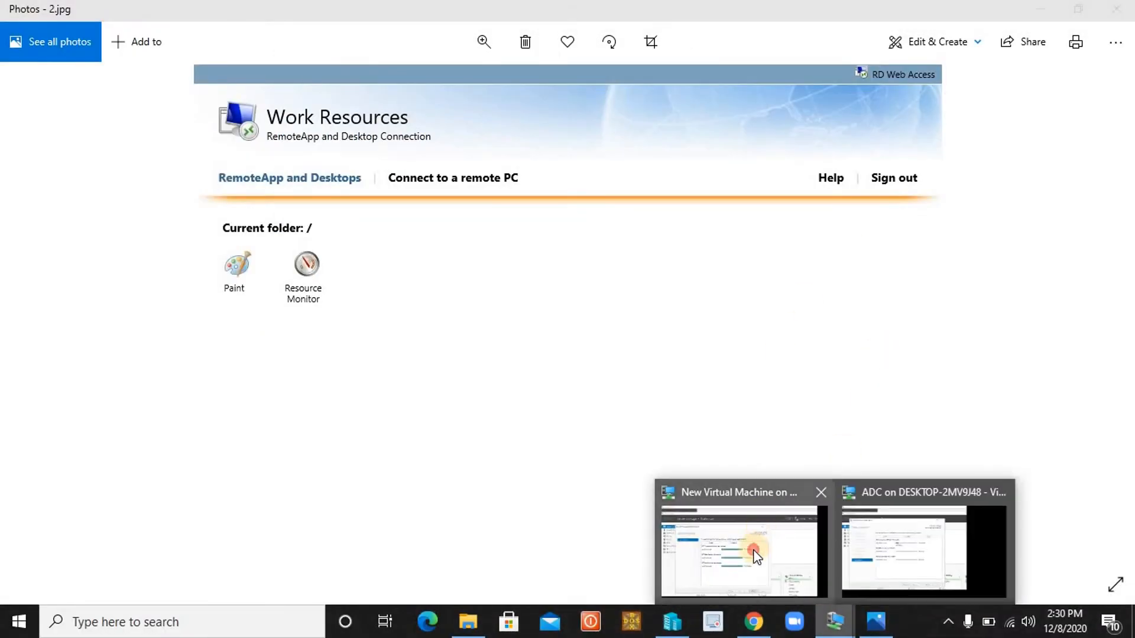
pyautogui.click(753, 549)
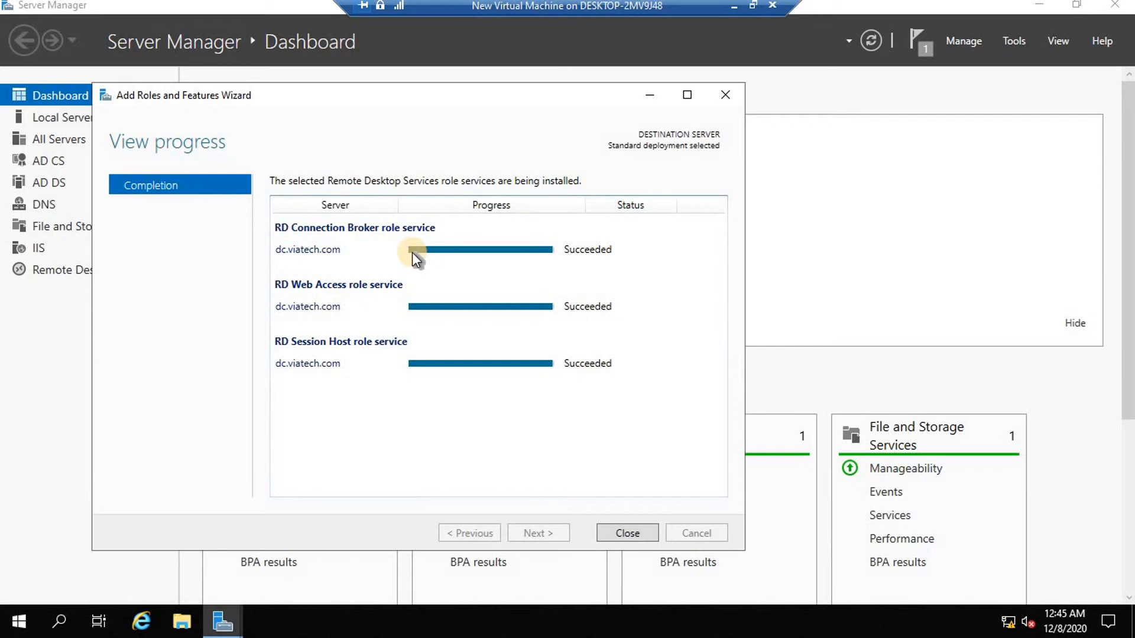
pyautogui.click(752, 5)
pyautogui.click(825, 622)
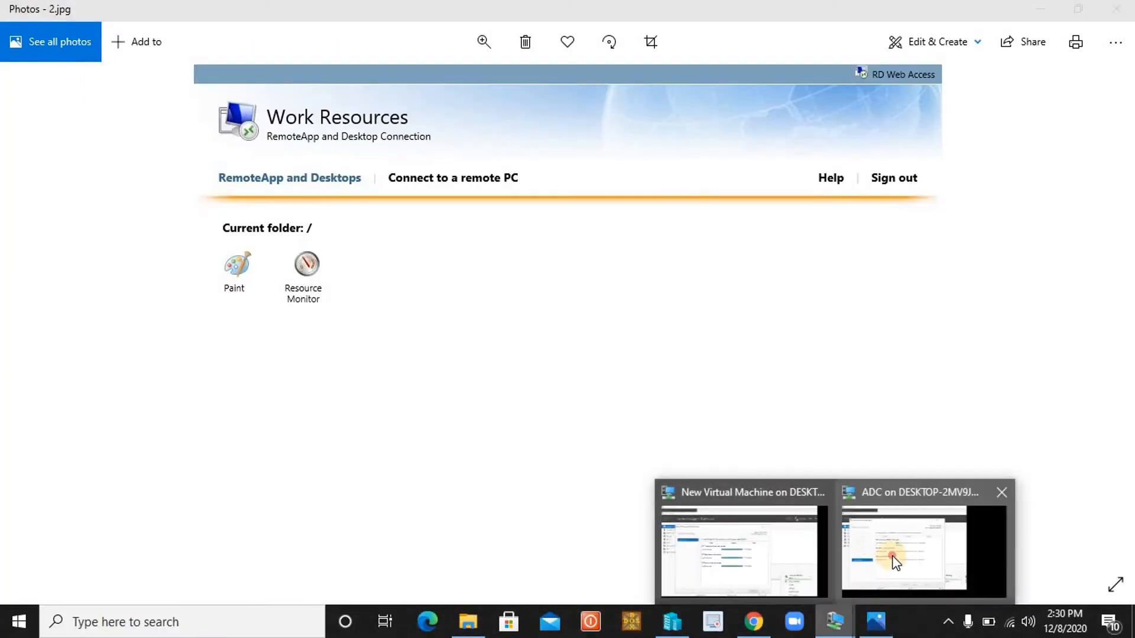
pyautogui.click(892, 558)
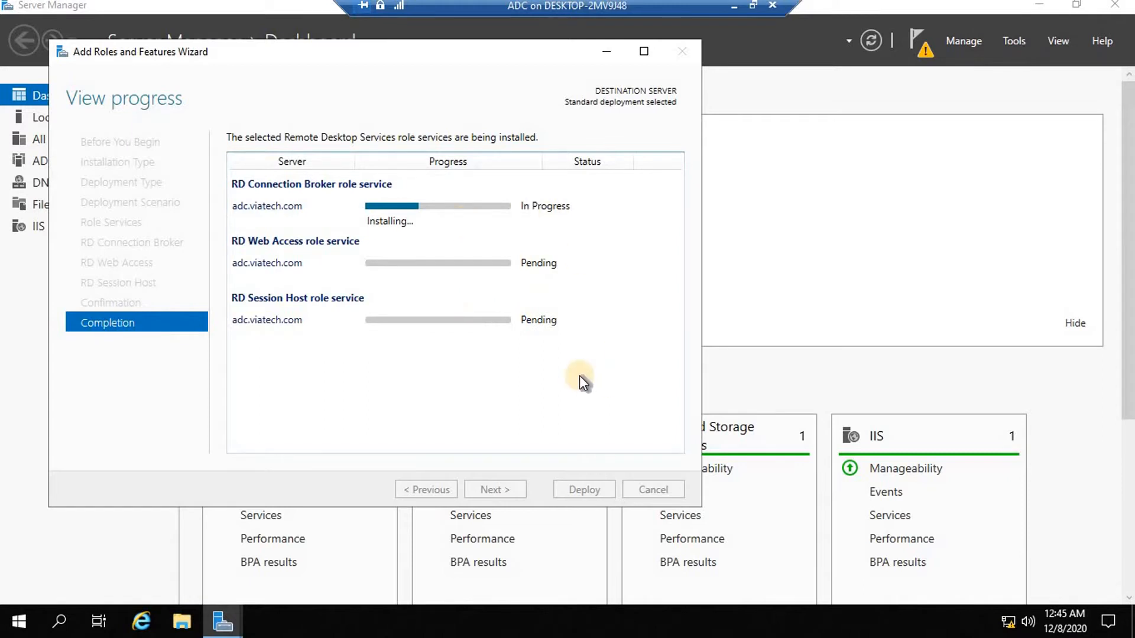
pyautogui.click(733, 6)
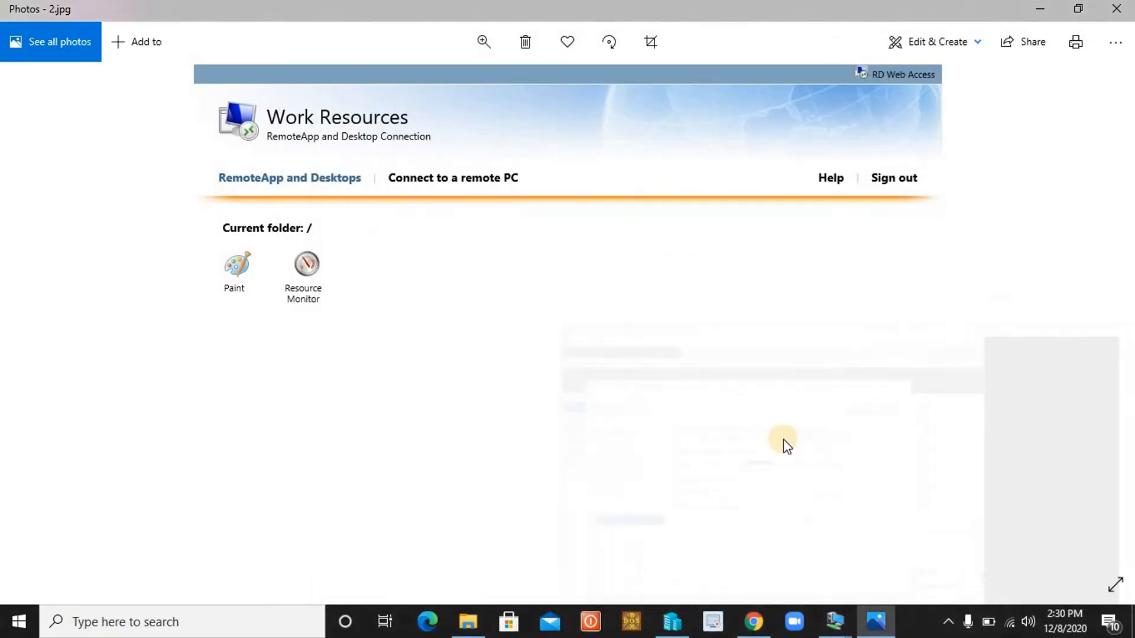
pyautogui.click(836, 623)
pyautogui.click(734, 542)
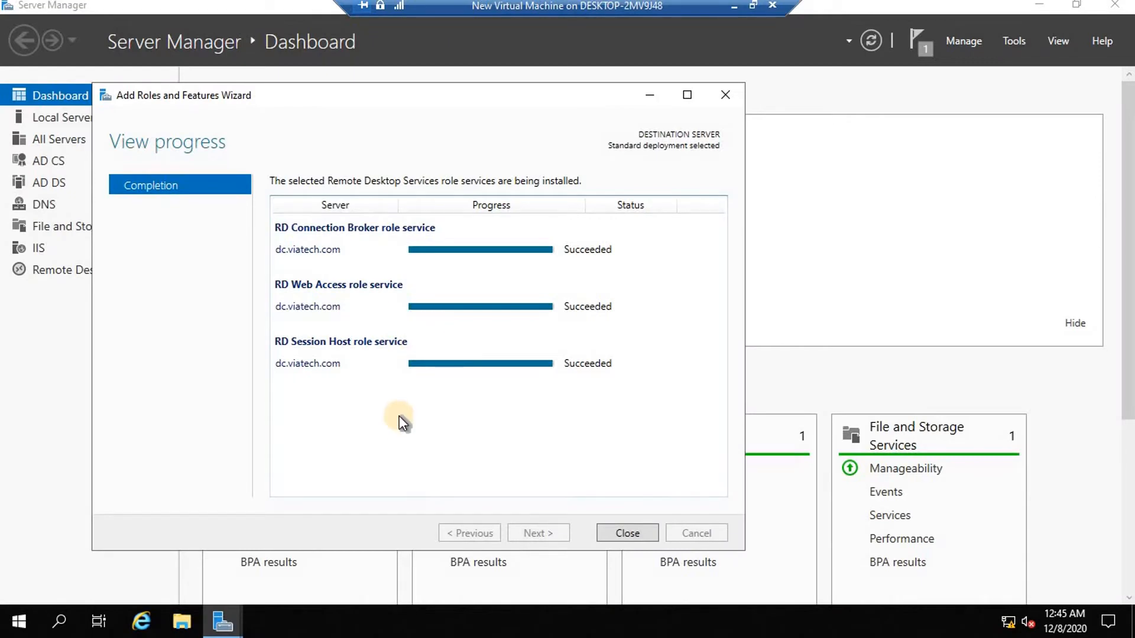
pyautogui.click(631, 532)
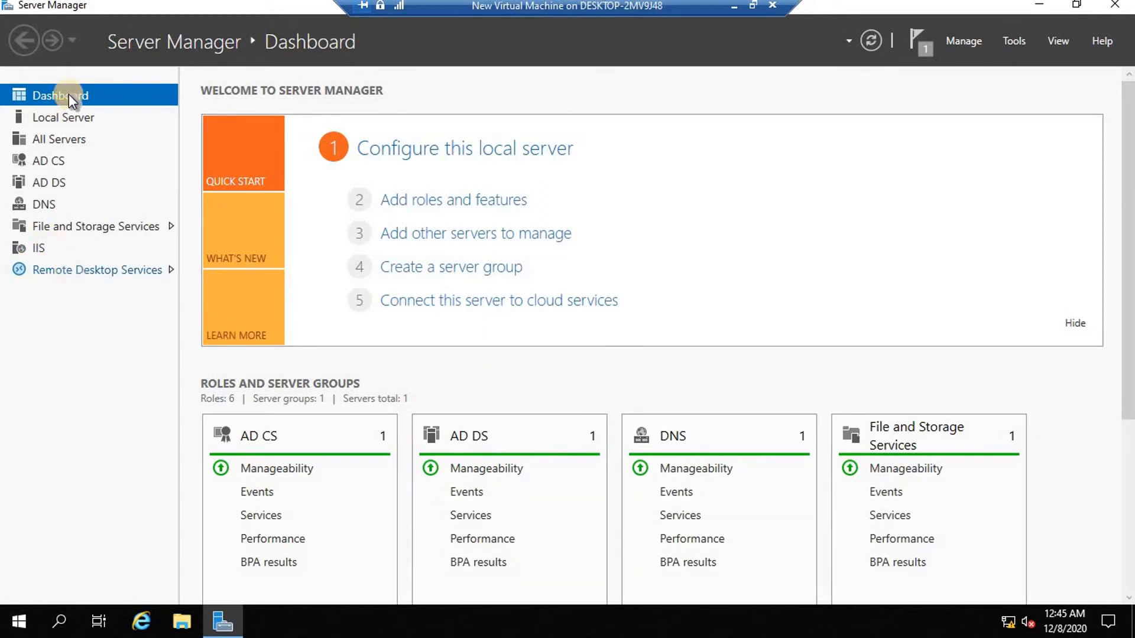
# Open the Remote Desktop Services Overview listing Connection Broker, Session Host and Web Access servers.
pyautogui.click(101, 270)
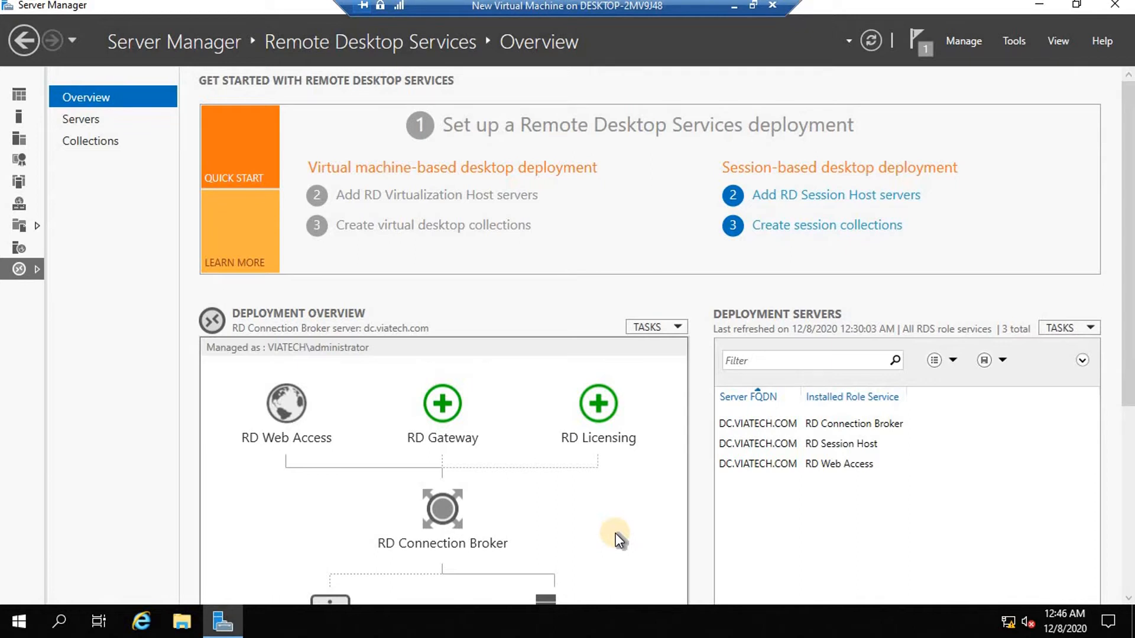
# Select dc.viatech.com as the RD Licensing server and advance to the confirmation page.
pyautogui.click(595, 410)
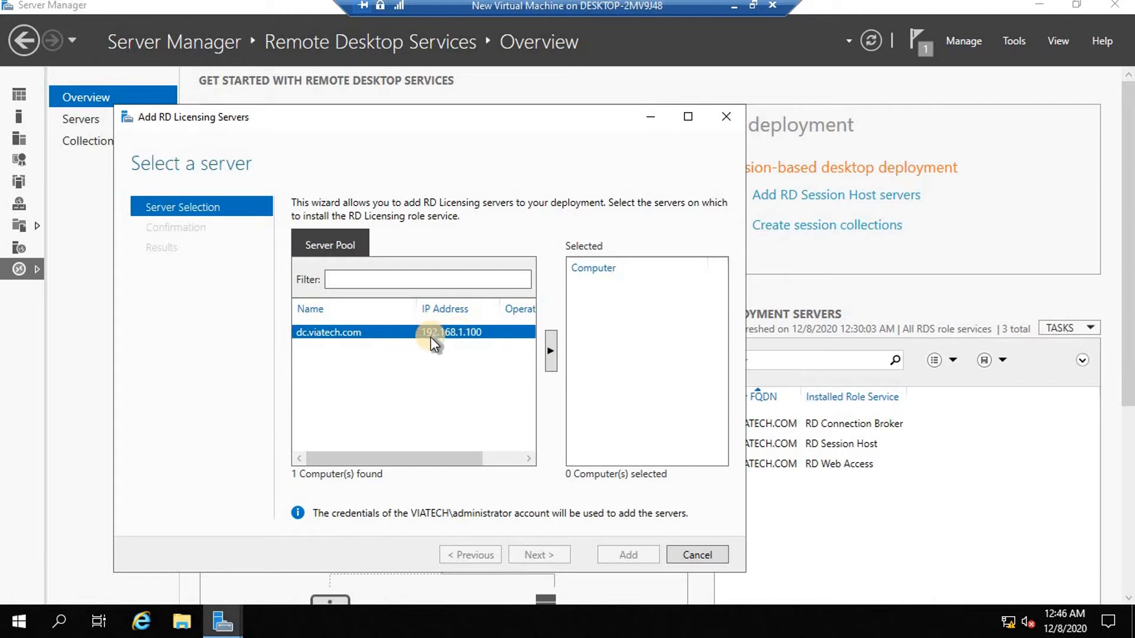
pyautogui.click(551, 351)
pyautogui.click(538, 555)
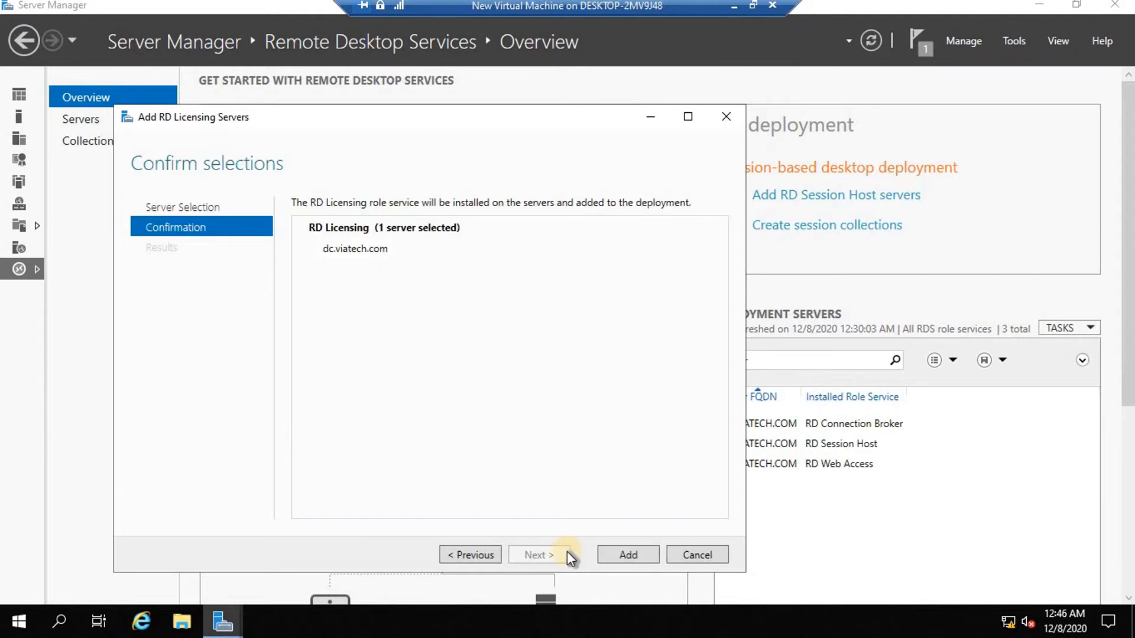
# Start installing RD Licensing on dc.viatech.com, then minimize the VM console.
pyautogui.click(607, 551)
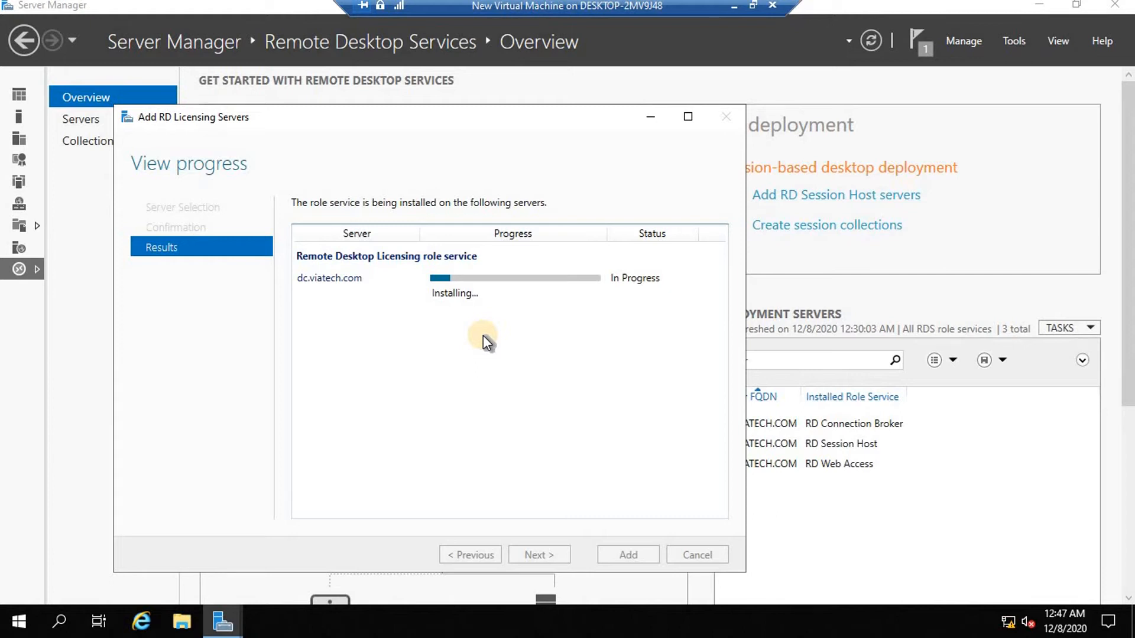
pyautogui.click(730, 4)
# Switch from the ADC virtual machine back to the New Virtual Machine console.
pyautogui.moveTo(834, 621)
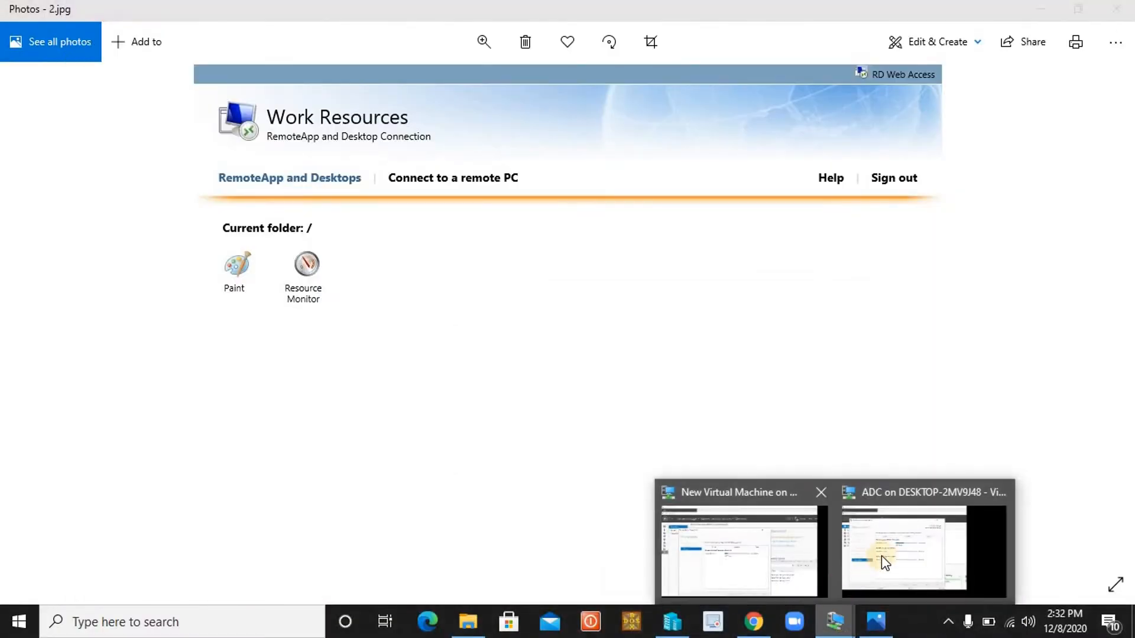
pyautogui.click(889, 549)
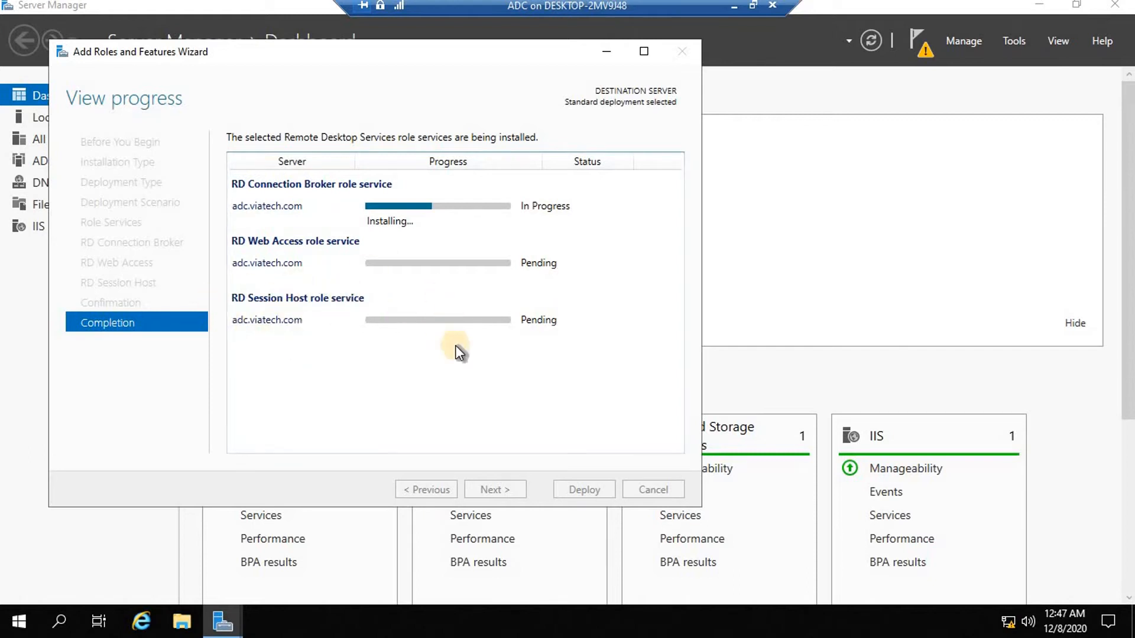
pyautogui.click(734, 11)
pyautogui.moveTo(834, 620)
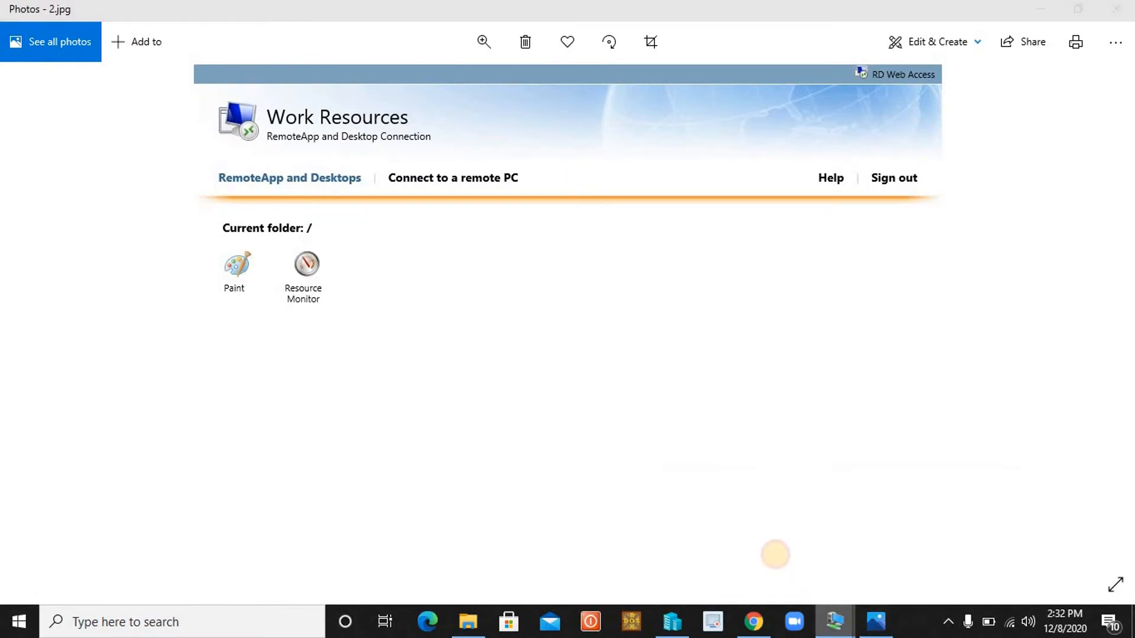
pyautogui.click(776, 554)
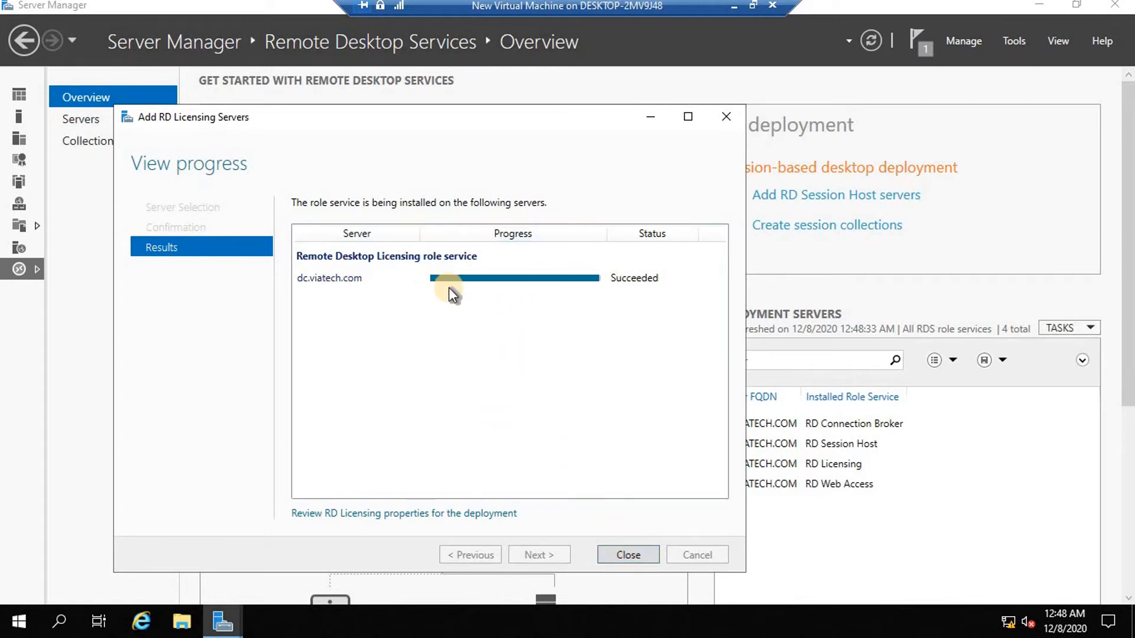
# Close the licensing wizard and go to the Remote Desktop Services Collections page.
pyautogui.click(639, 554)
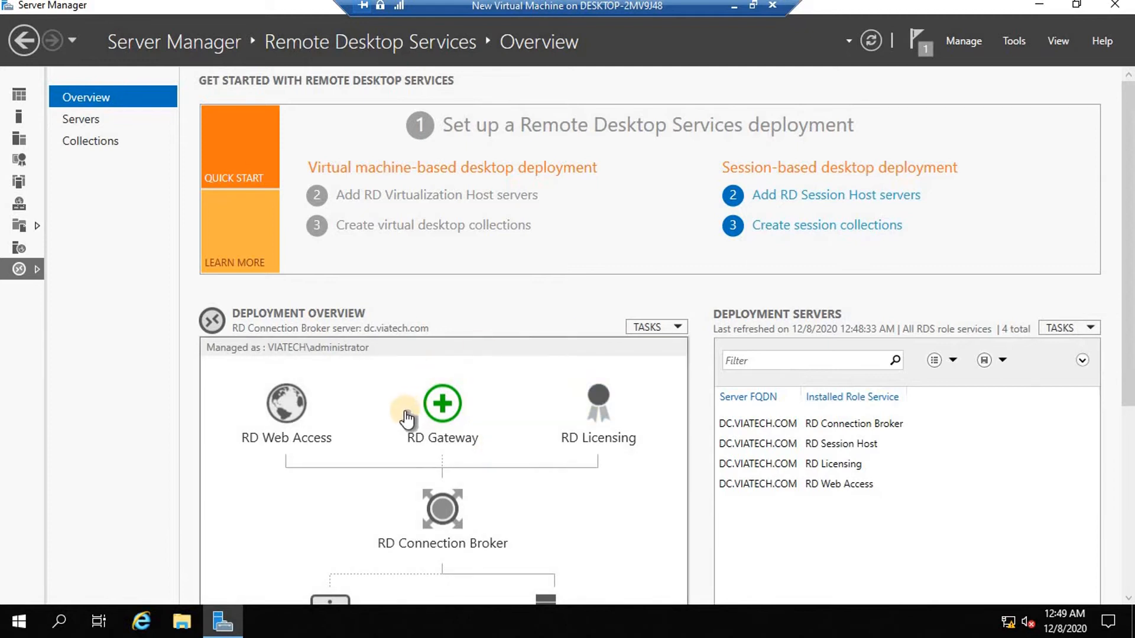
pyautogui.click(82, 120)
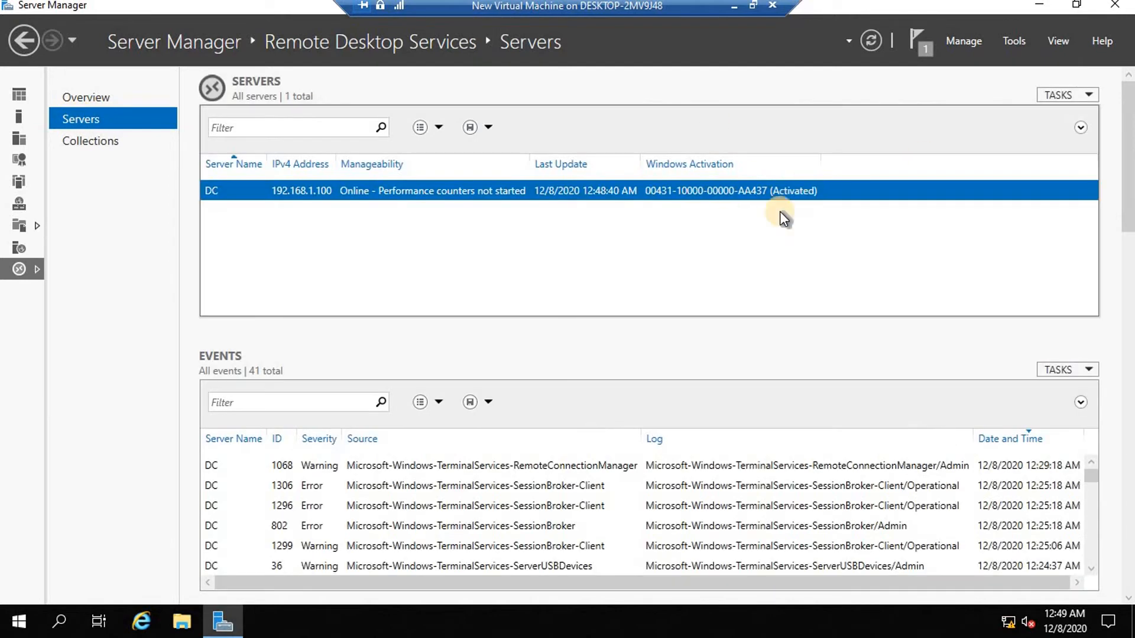
pyautogui.click(86, 140)
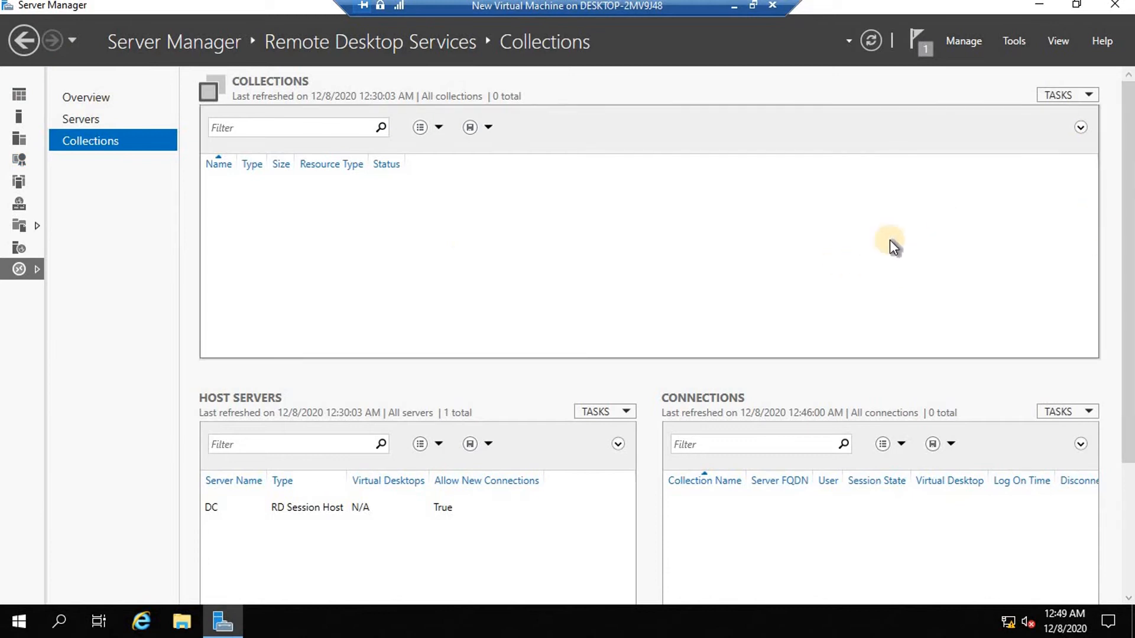
pyautogui.click(1090, 94)
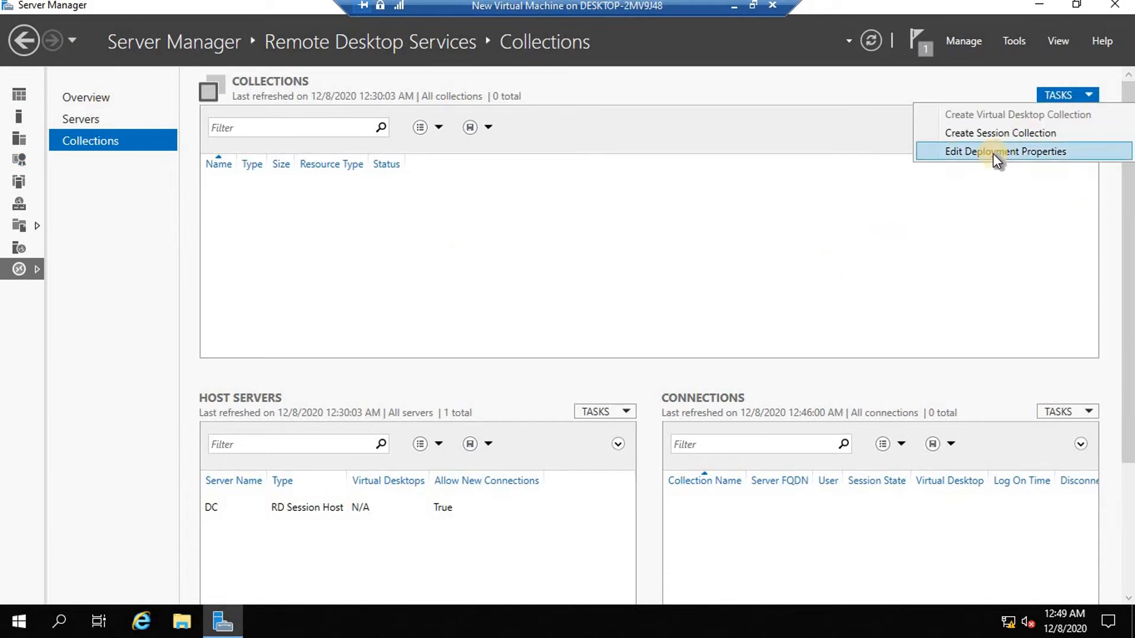
# Apply Per User licensing mode in Deployment Properties and view the certificate settings.
pyautogui.click(993, 153)
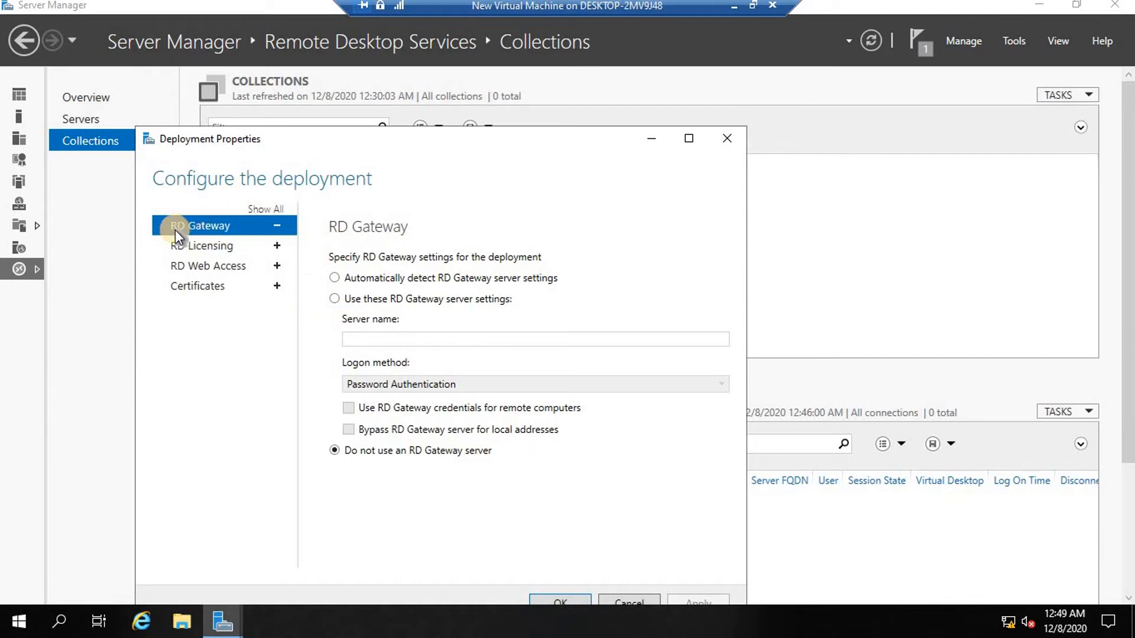
pyautogui.click(211, 248)
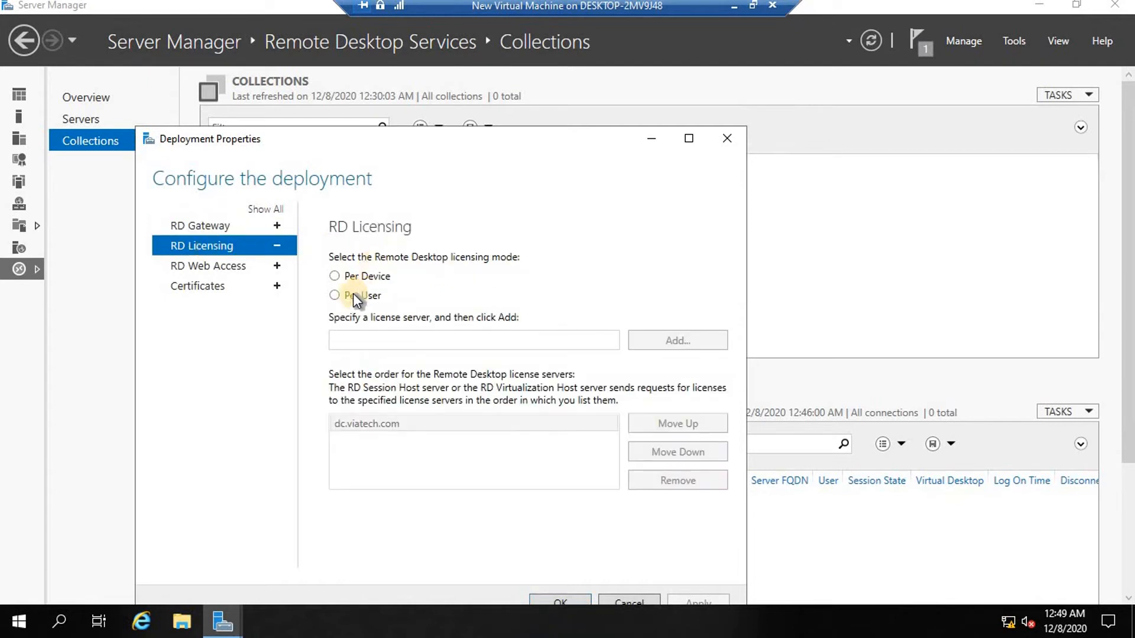
pyautogui.click(335, 296)
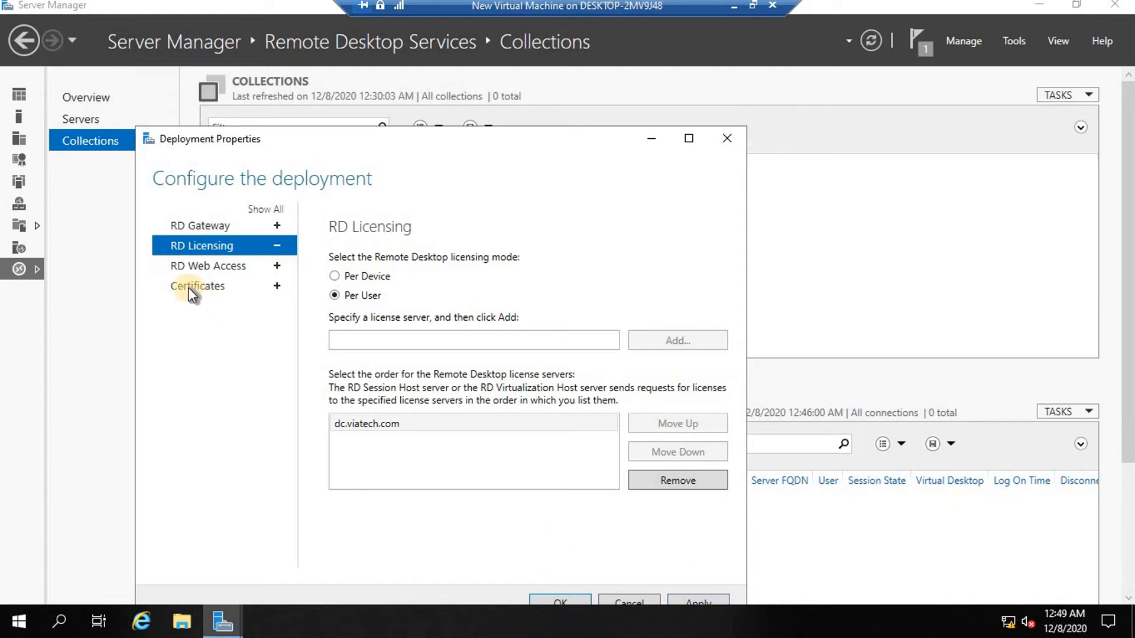
pyautogui.click(706, 600)
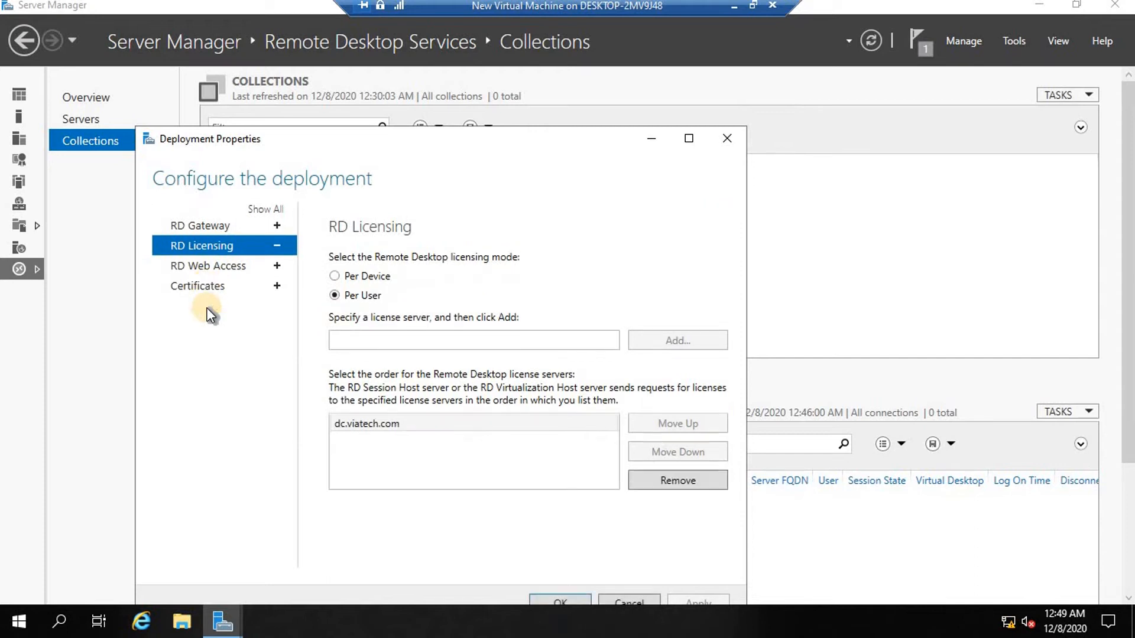
pyautogui.click(217, 265)
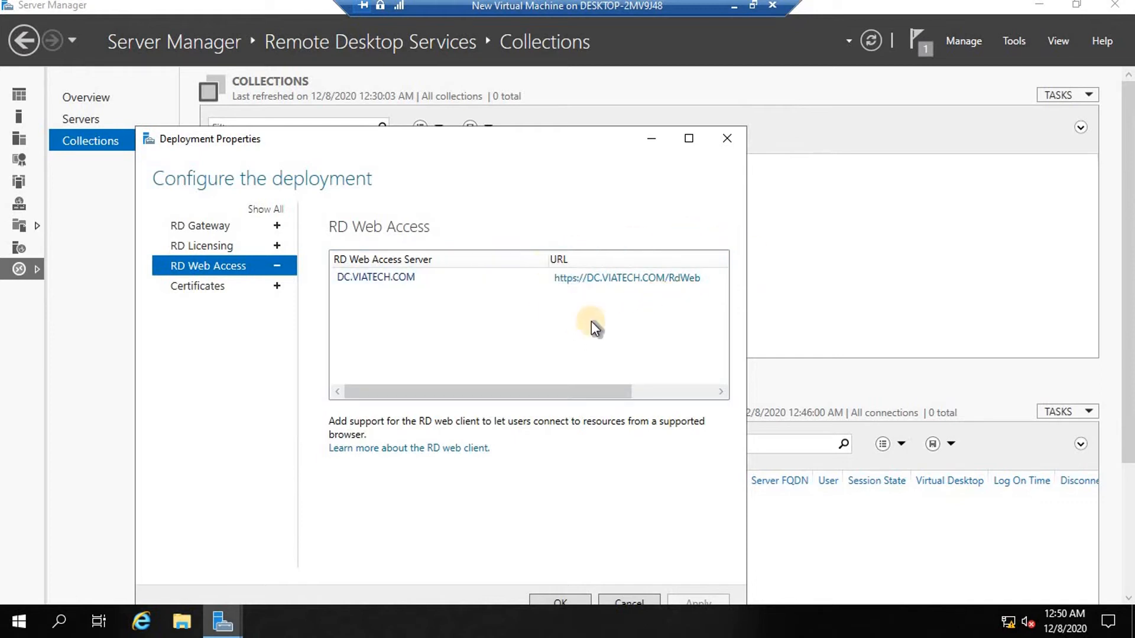
pyautogui.click(204, 286)
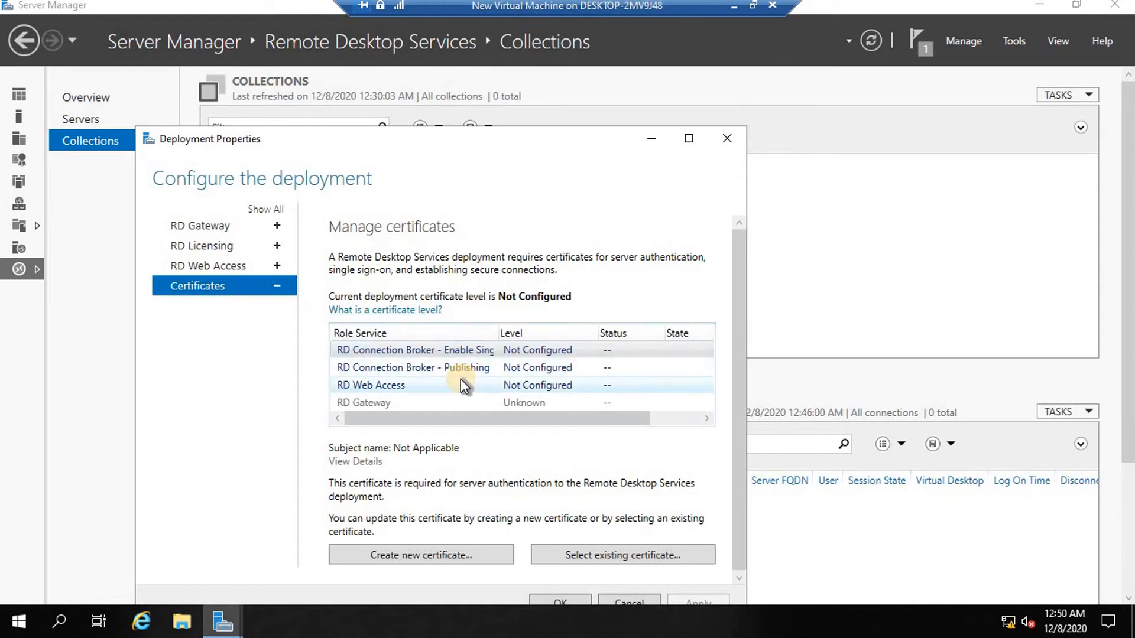
# Select the RD Connection Broker single sign-on role service in the certificate settings.
pyautogui.click(436, 348)
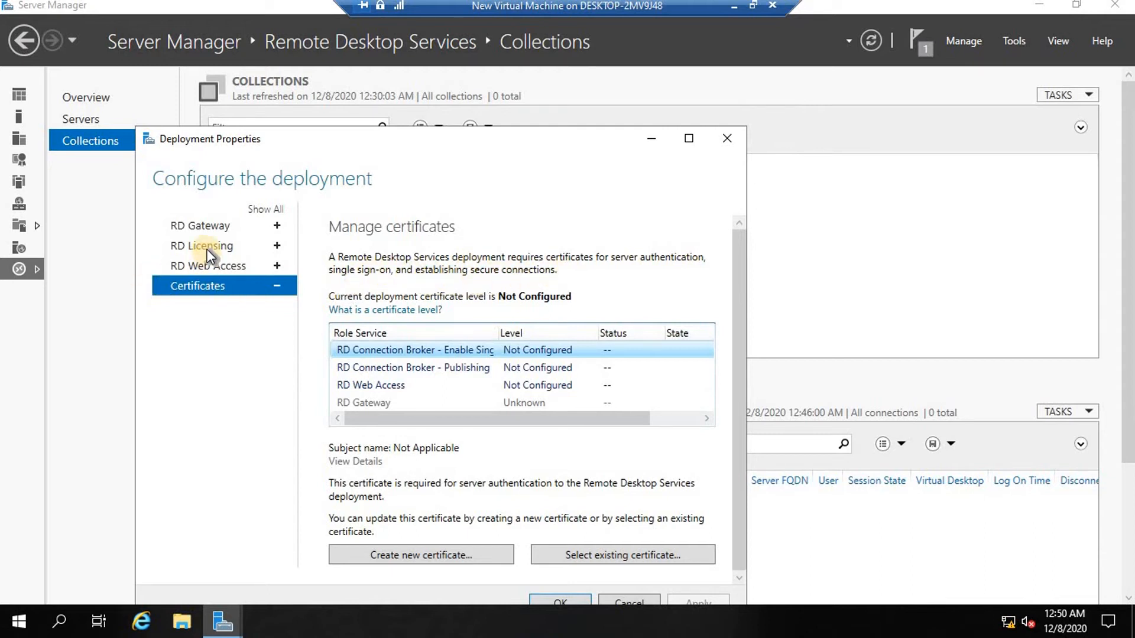
pyautogui.click(208, 265)
pyautogui.click(567, 277)
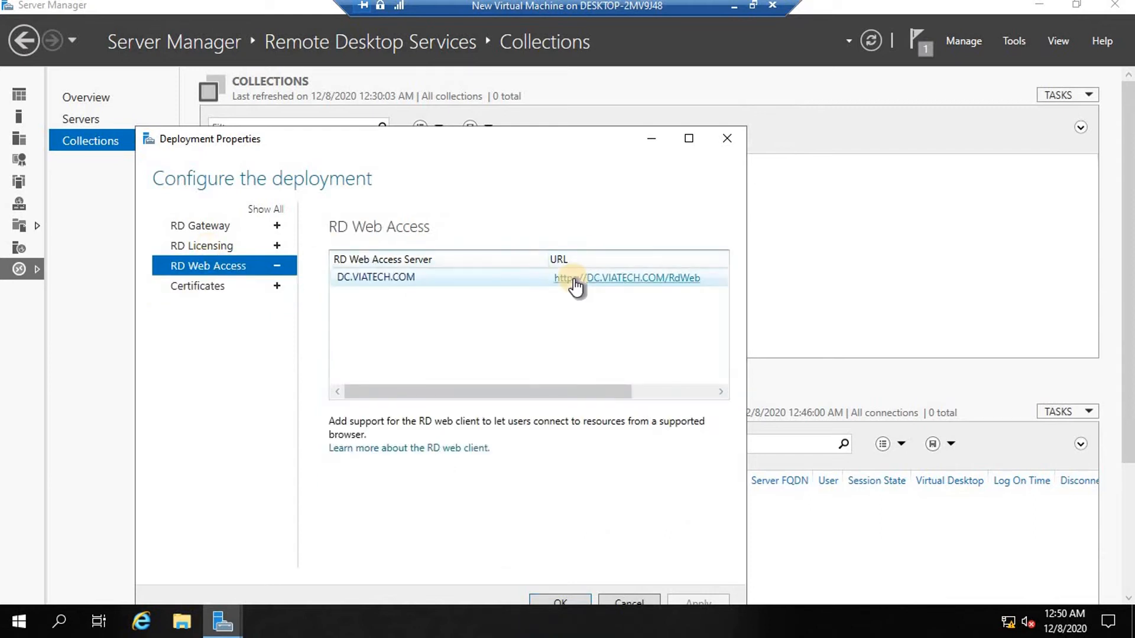
pyautogui.click(190, 286)
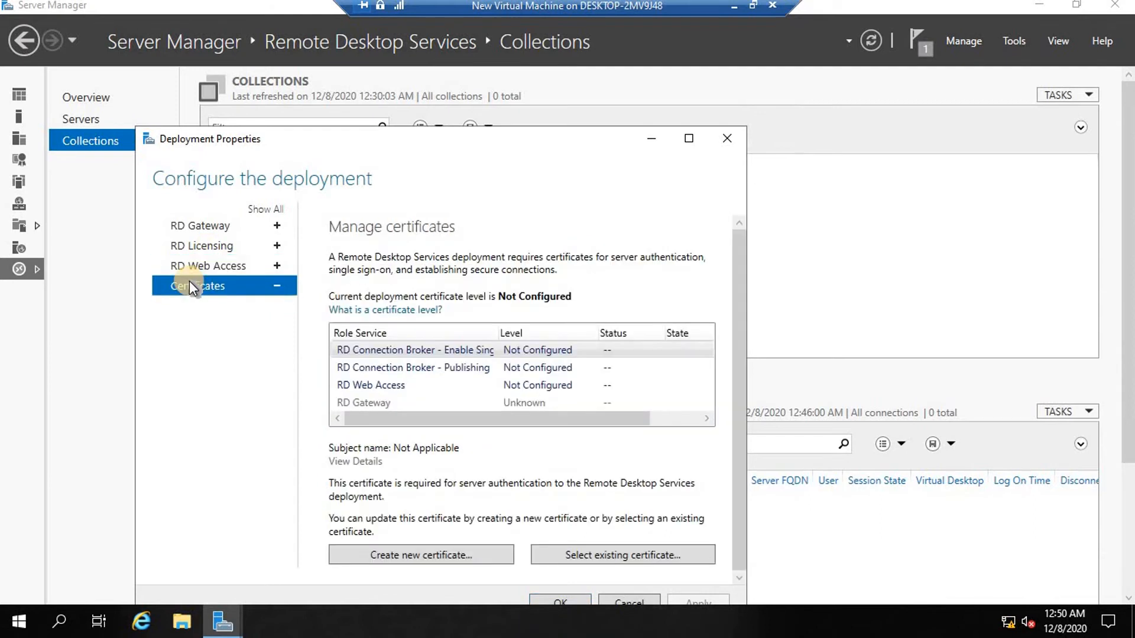
pyautogui.click(473, 348)
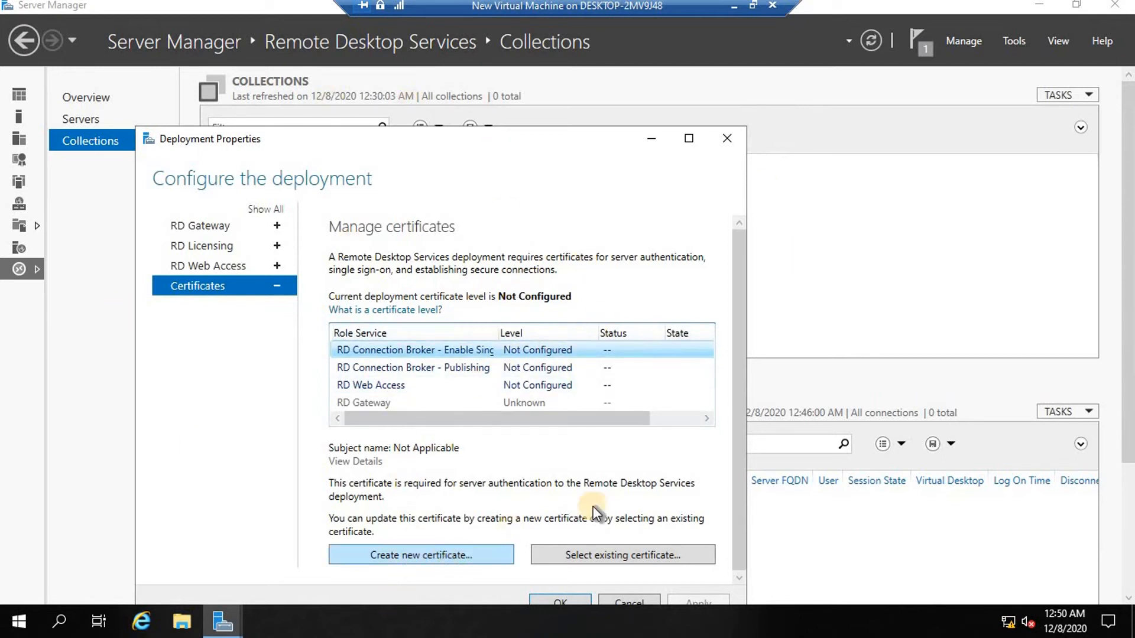
# Cancel the existing-certificate dialog and open Create New Certificate instead.
pyautogui.click(632, 554)
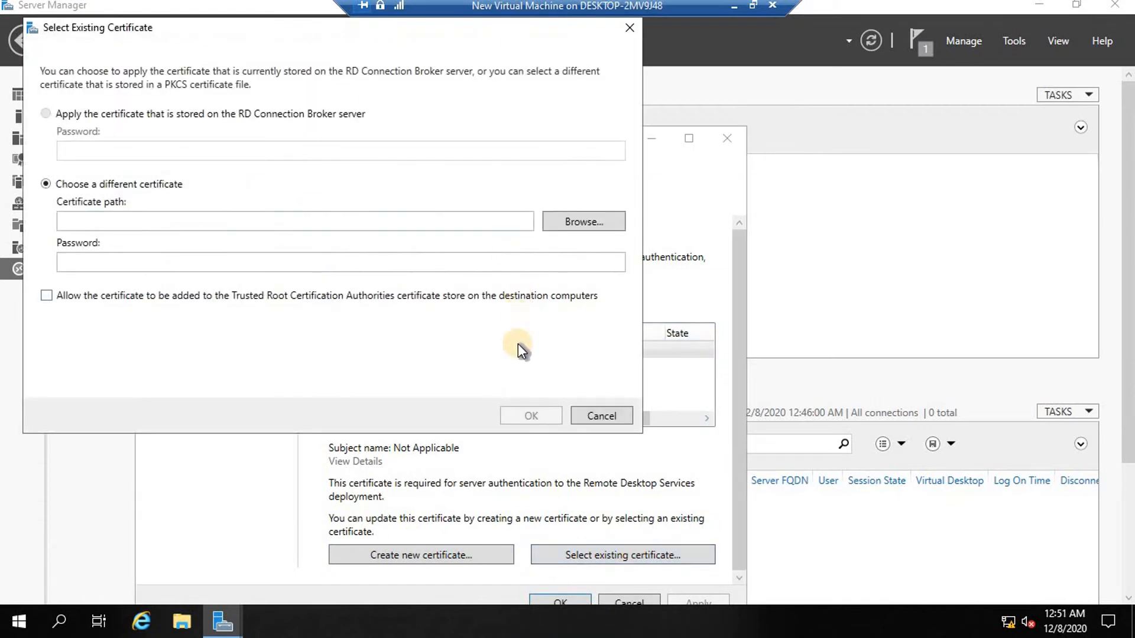
pyautogui.click(605, 416)
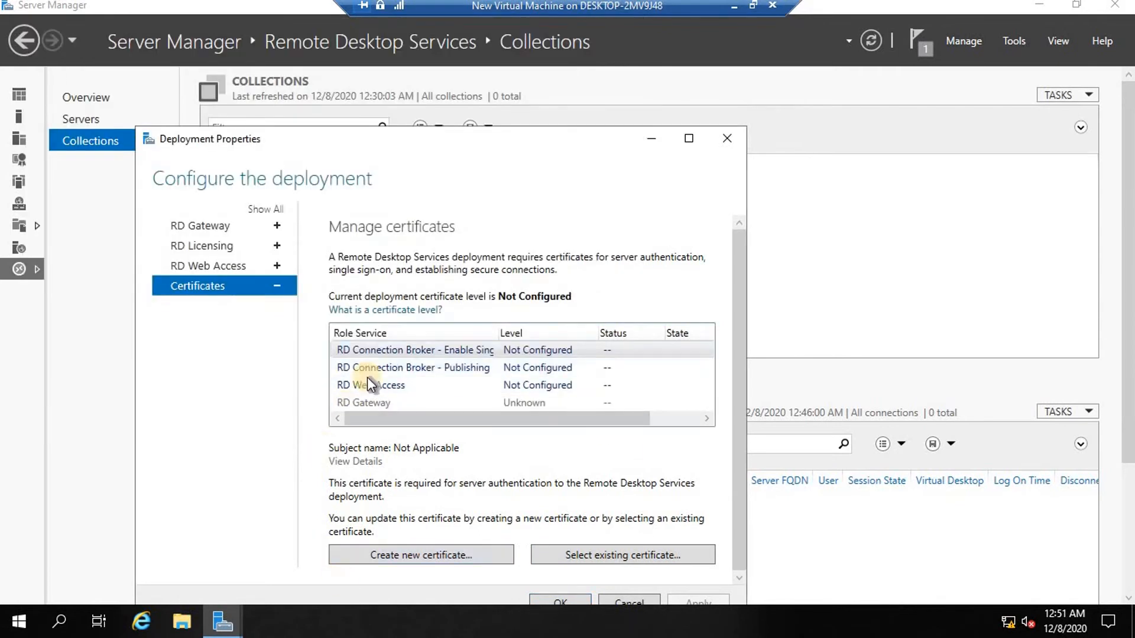
pyautogui.click(414, 554)
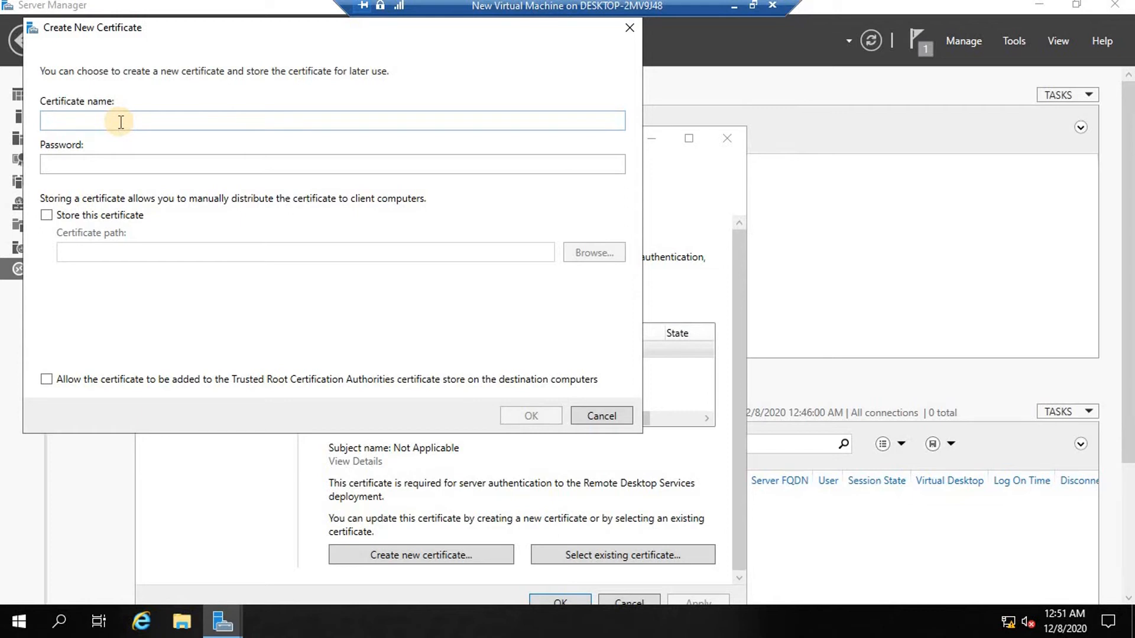
# Enter viatech.com as the certificate name and type the certificate password.
pyautogui.click(120, 122)
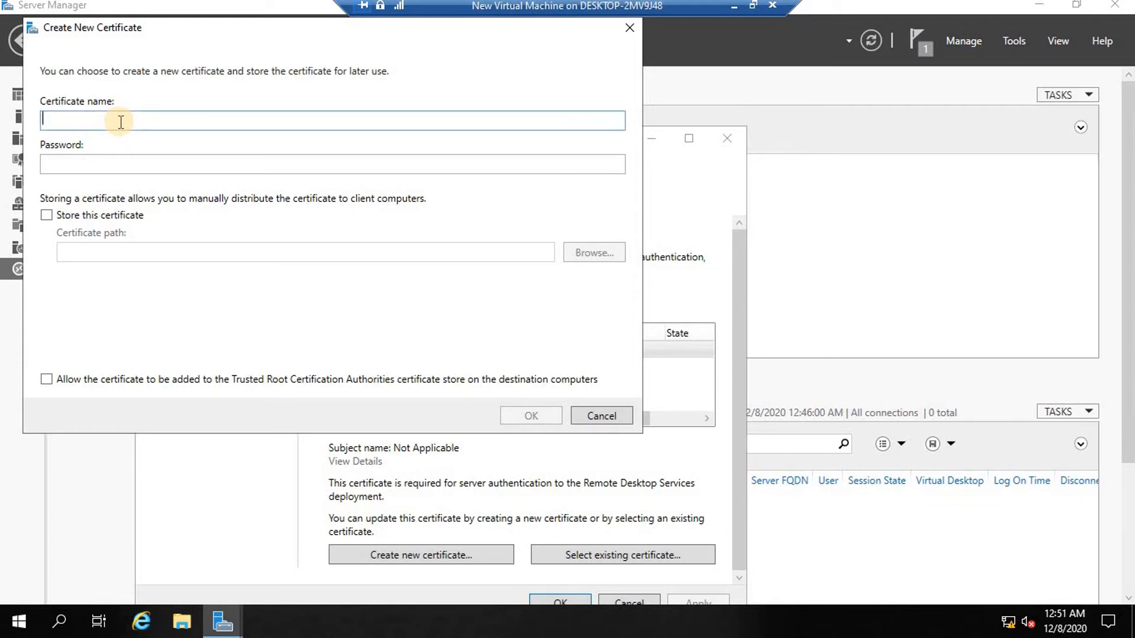
pyautogui.write('viatech.com')
pyautogui.press('Tab')
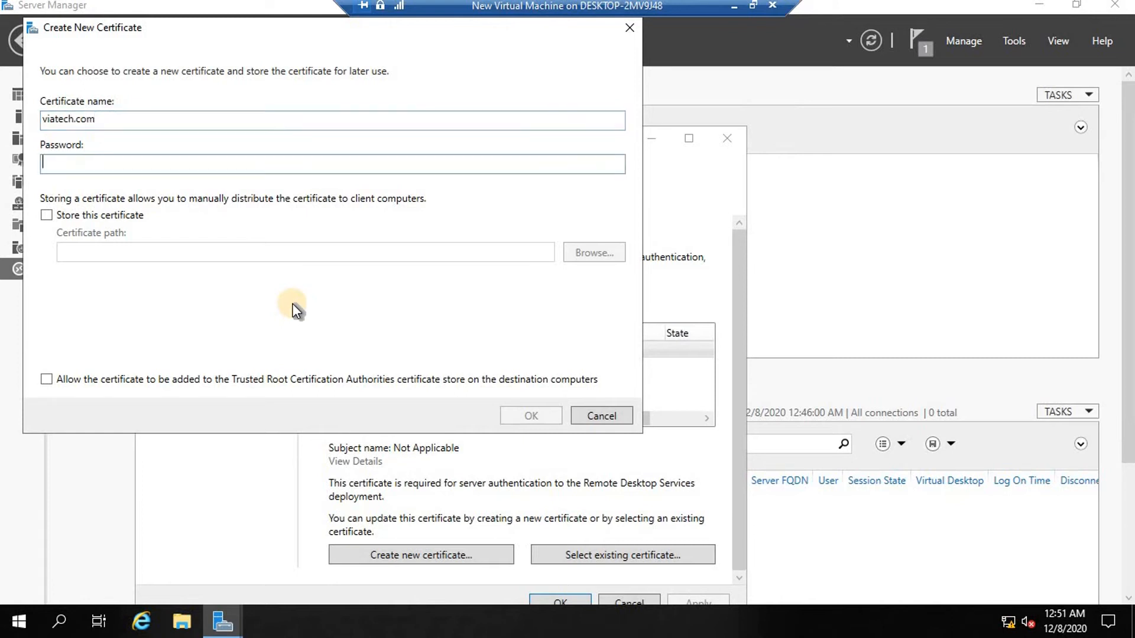
pyautogui.write('Pa')
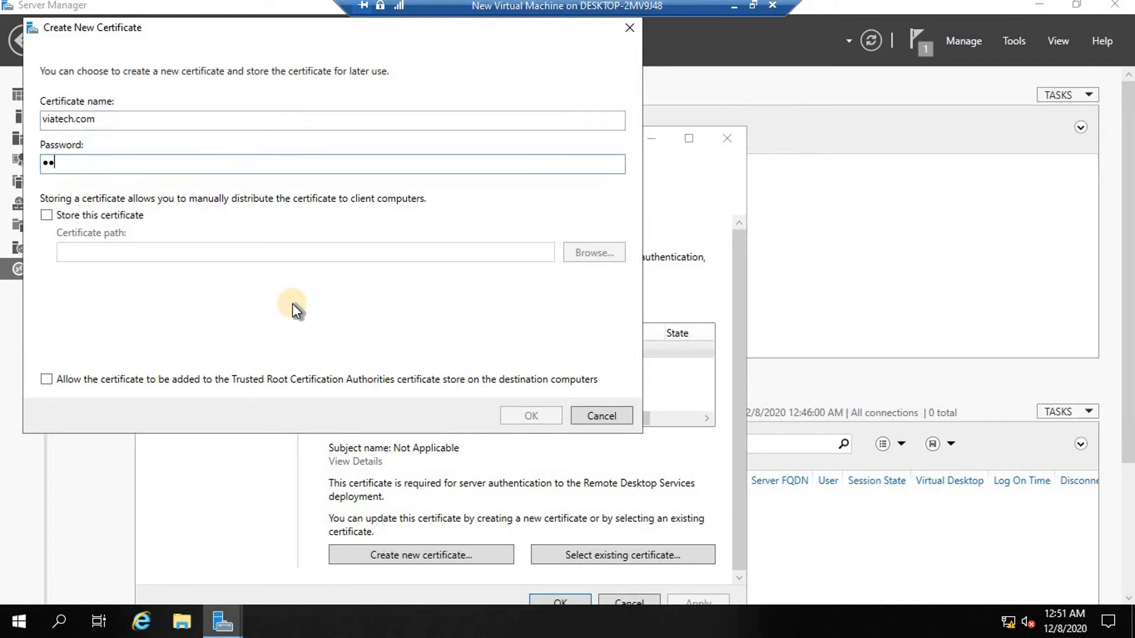
pyautogui.press('BackSpace')
pyautogui.press('BackSpace')
pyautogui.write('Password')
# Allow Trusted Root storage, correct the name to viatech.com, and create the certificate.
pyautogui.click(47, 380)
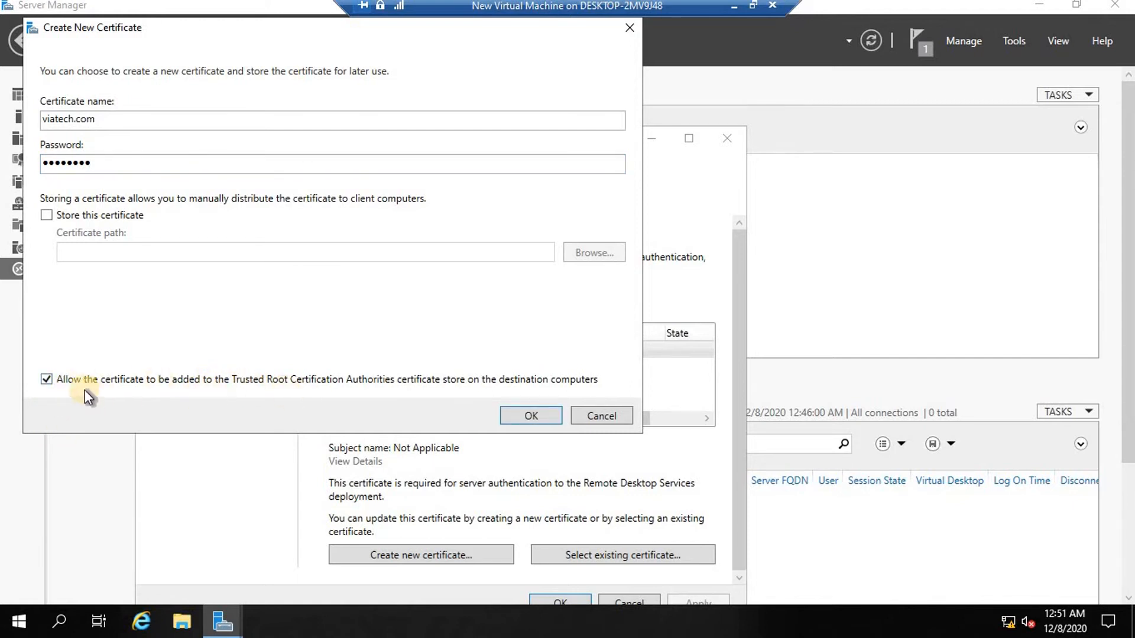
pyautogui.click(46, 380)
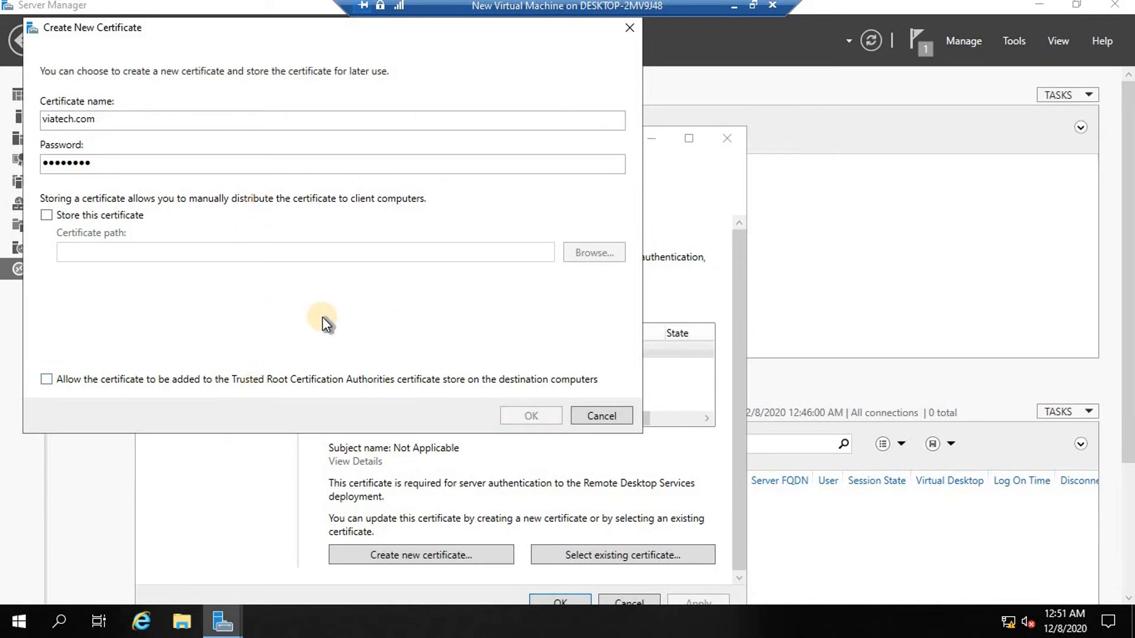
pyautogui.click(45, 380)
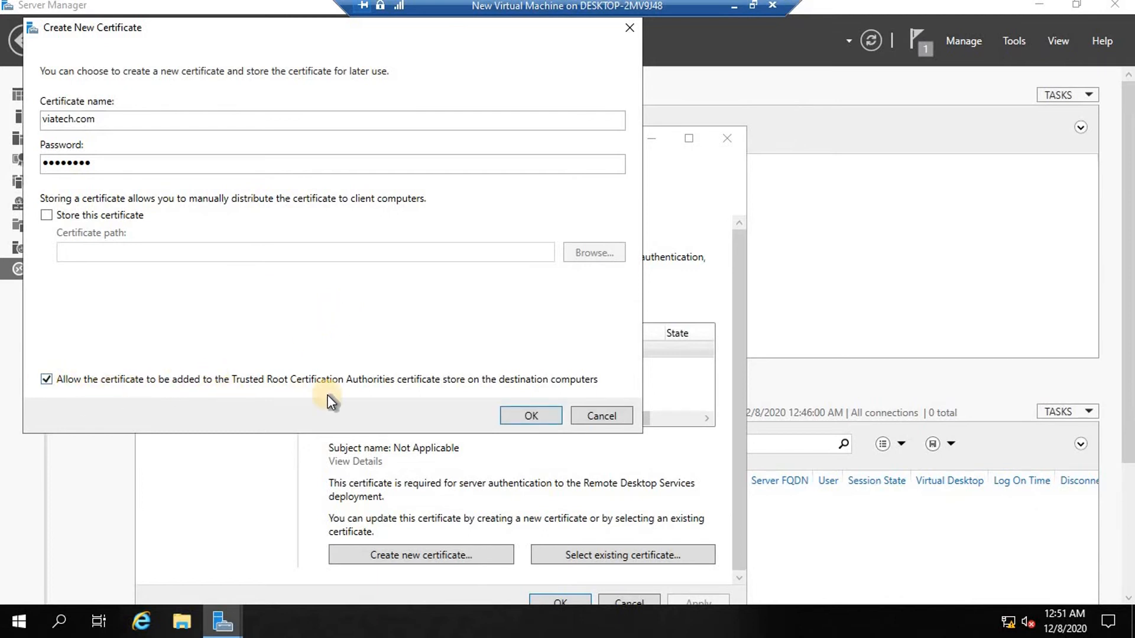
pyautogui.doubleClick(80, 119)
pyautogui.click(101, 120)
pyautogui.press('BackSpace')
pyautogui.press('BackSpace')
pyautogui.press('BackSpace')
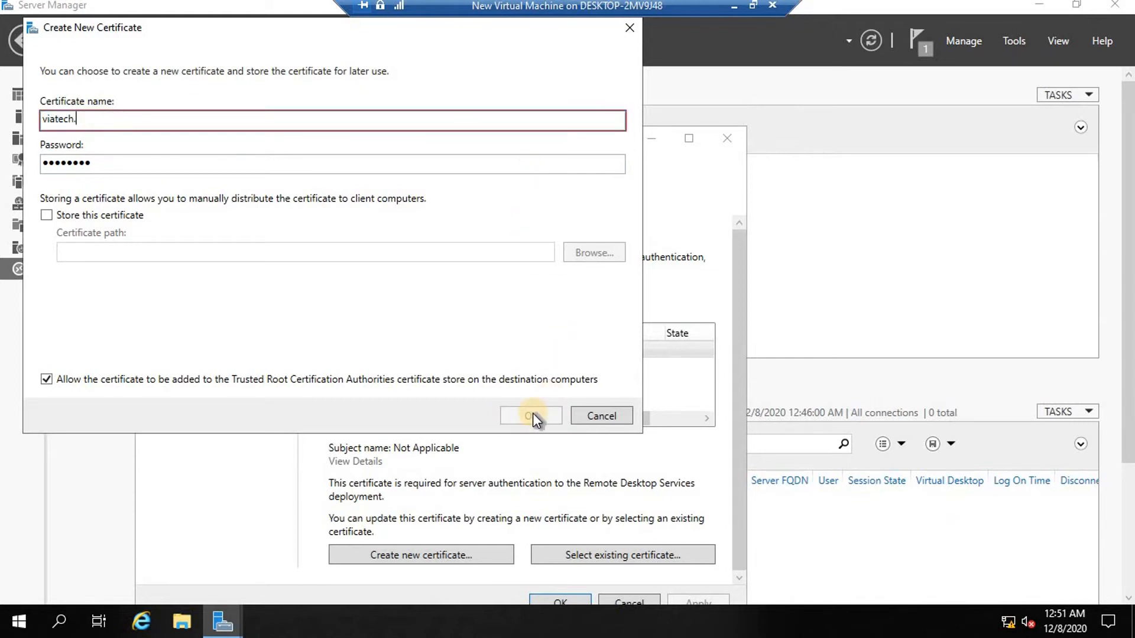
pyautogui.write('com')
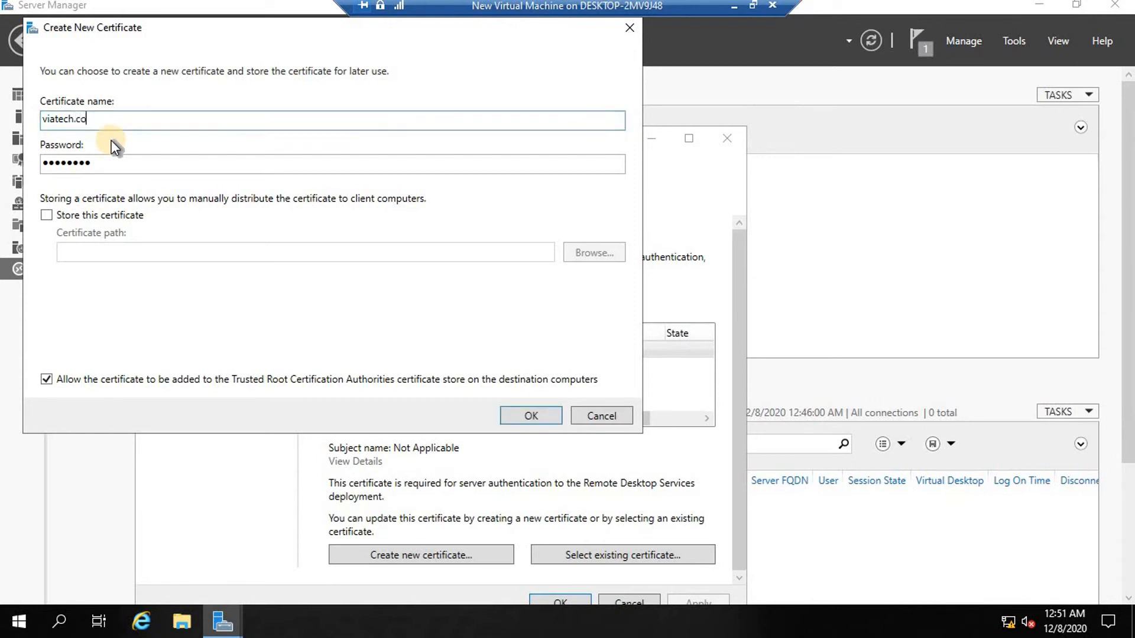
pyautogui.click(530, 417)
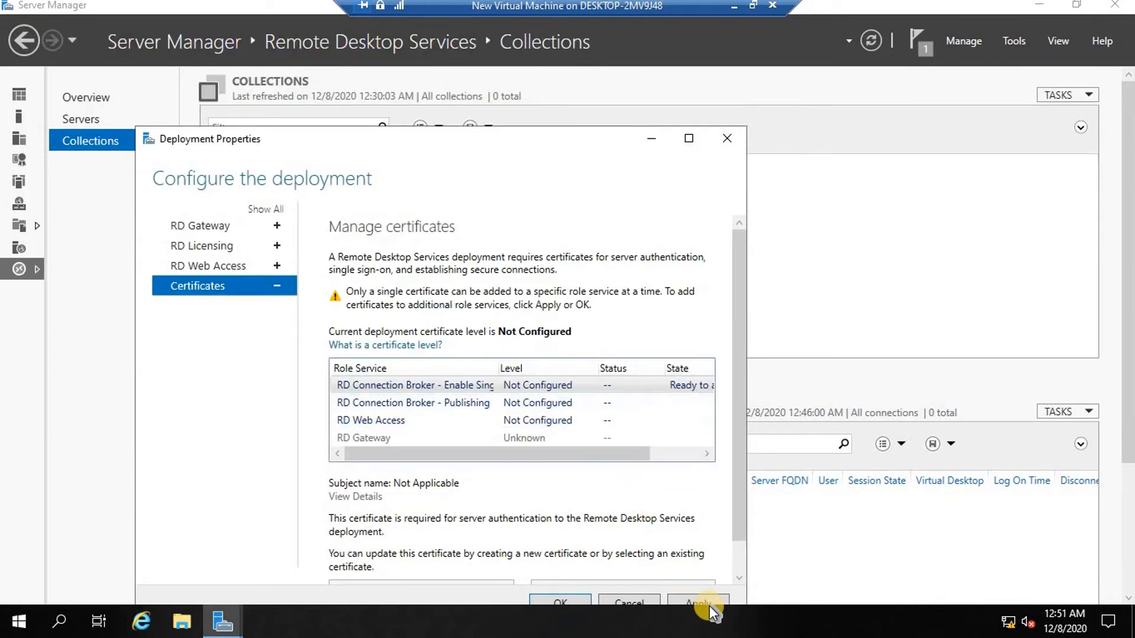
# Apply the viatech.com certificate to Connection Broker single sign-on and enlarge the properties window.
pyautogui.moveTo(736, 325); pyautogui.dragTo(1131, 278)
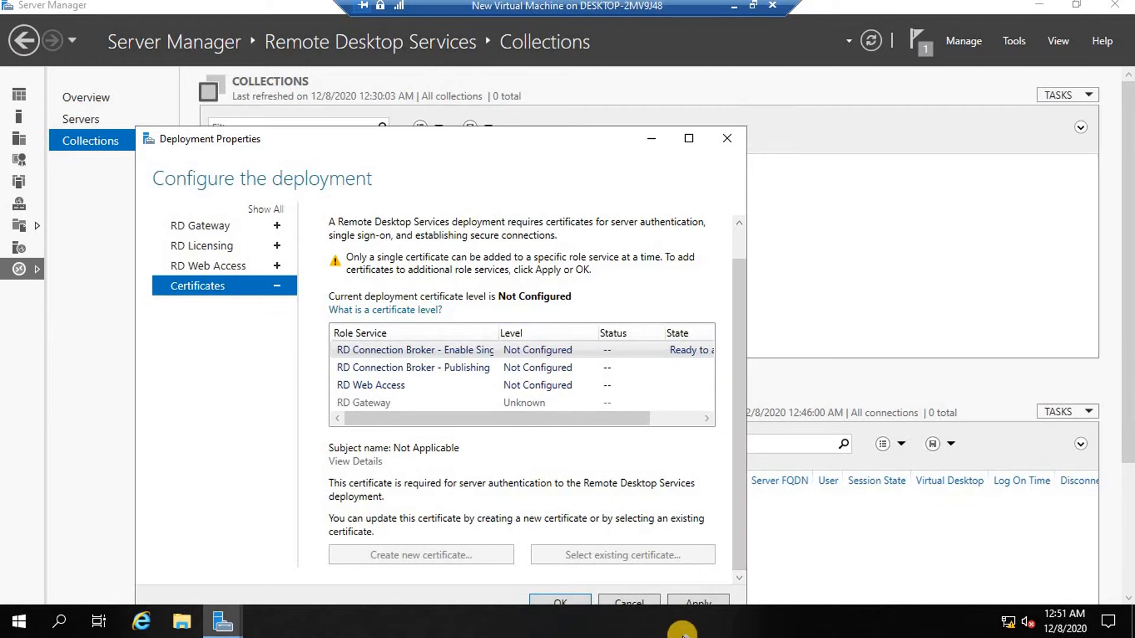
pyautogui.click(691, 602)
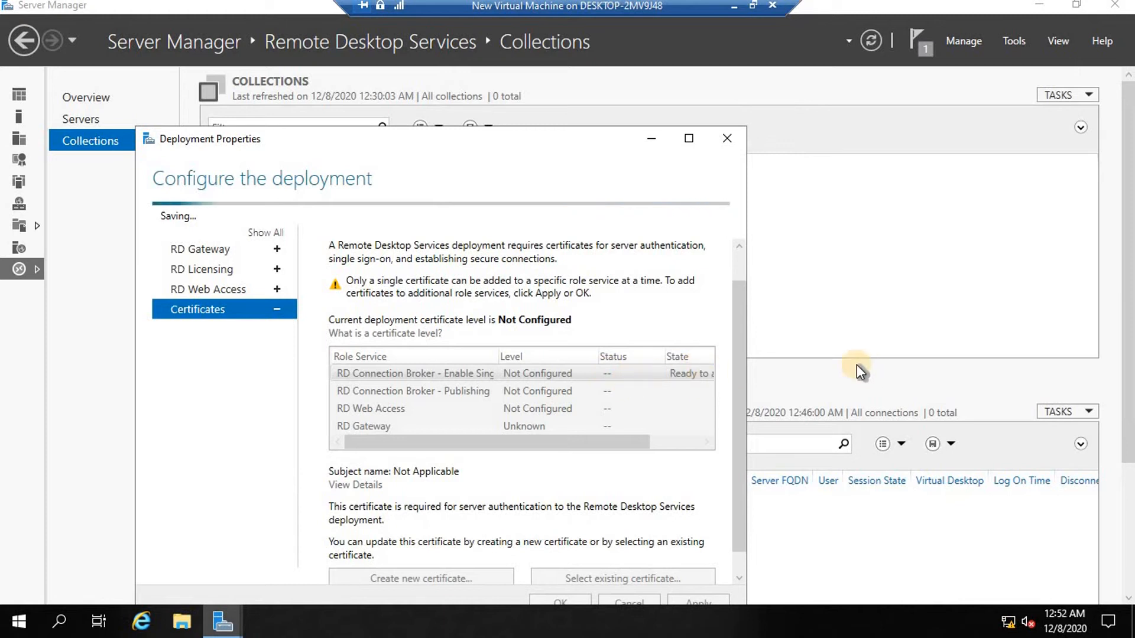
pyautogui.moveTo(747, 375); pyautogui.dragTo(853, 374)
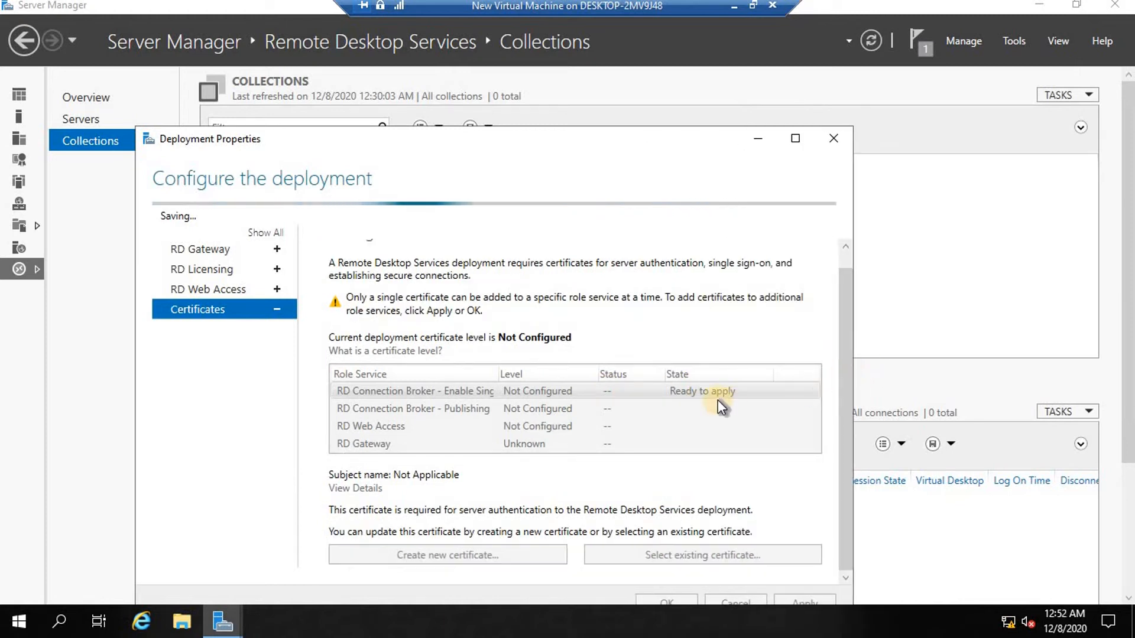
pyautogui.moveTo(647, 141); pyautogui.dragTo(650, 103)
pyautogui.moveTo(654, 60); pyautogui.dragTo(659, 59)
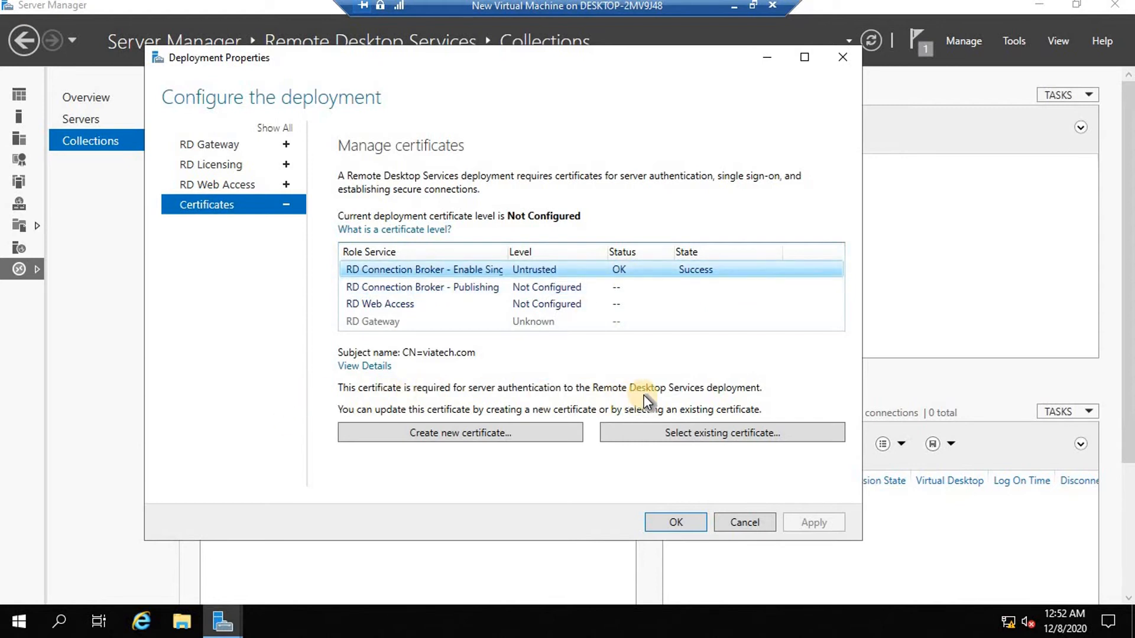
# Create a password-protected, trusted-root viatech.com certificate for RD Connection Broker - Publishing and apply it.
pyautogui.click(413, 286)
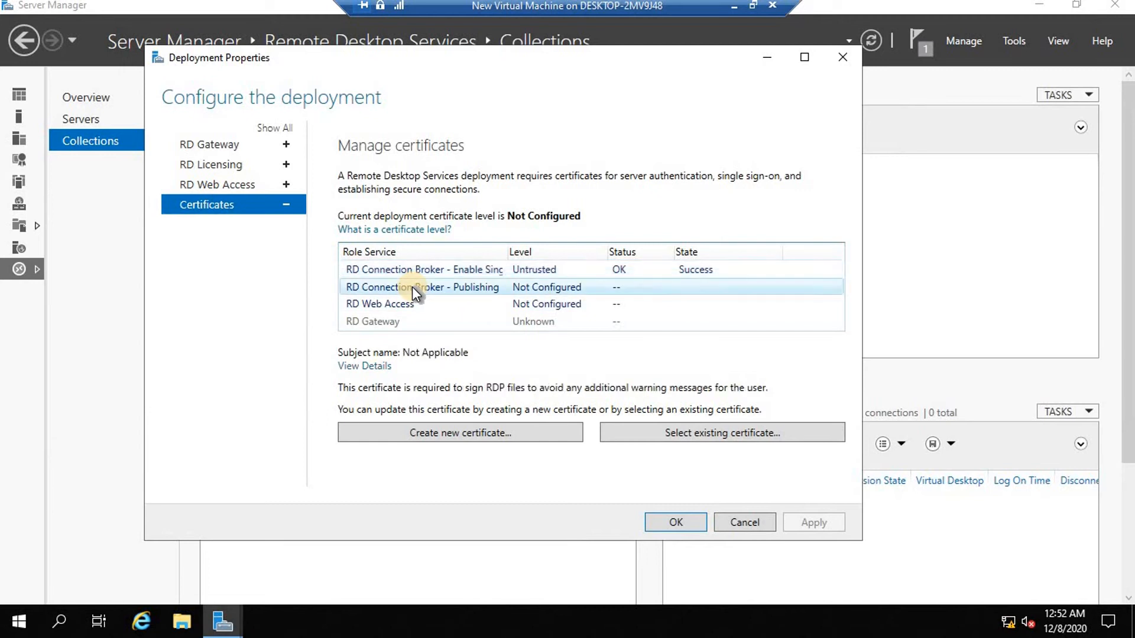
pyautogui.click(488, 434)
pyautogui.click(109, 166)
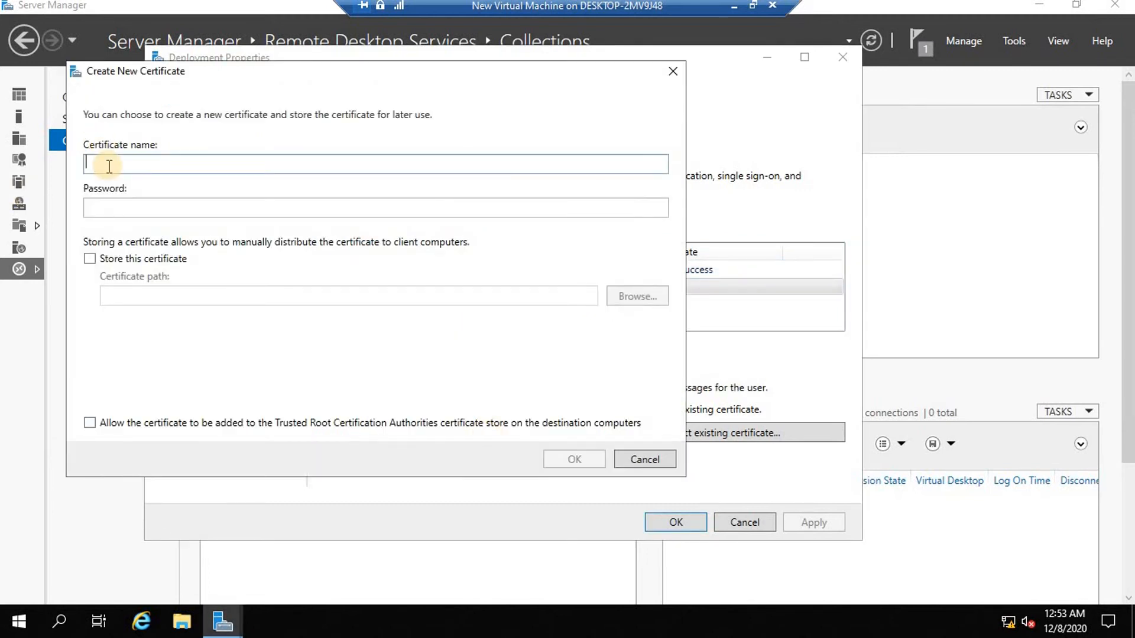
pyautogui.write('viatech.com')
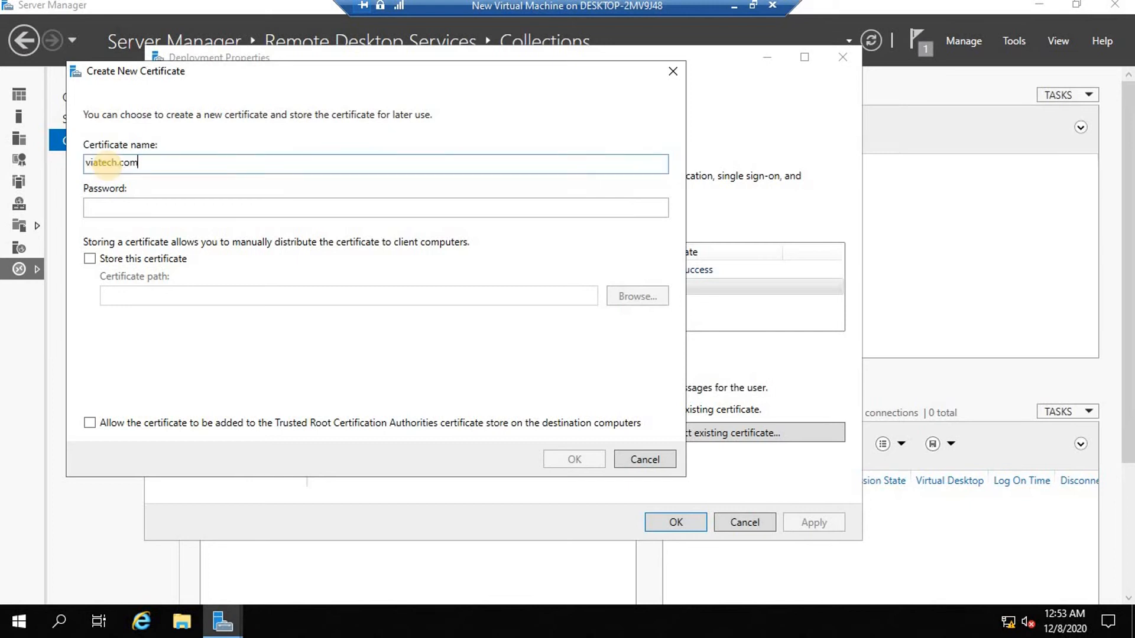
pyautogui.press('Tab')
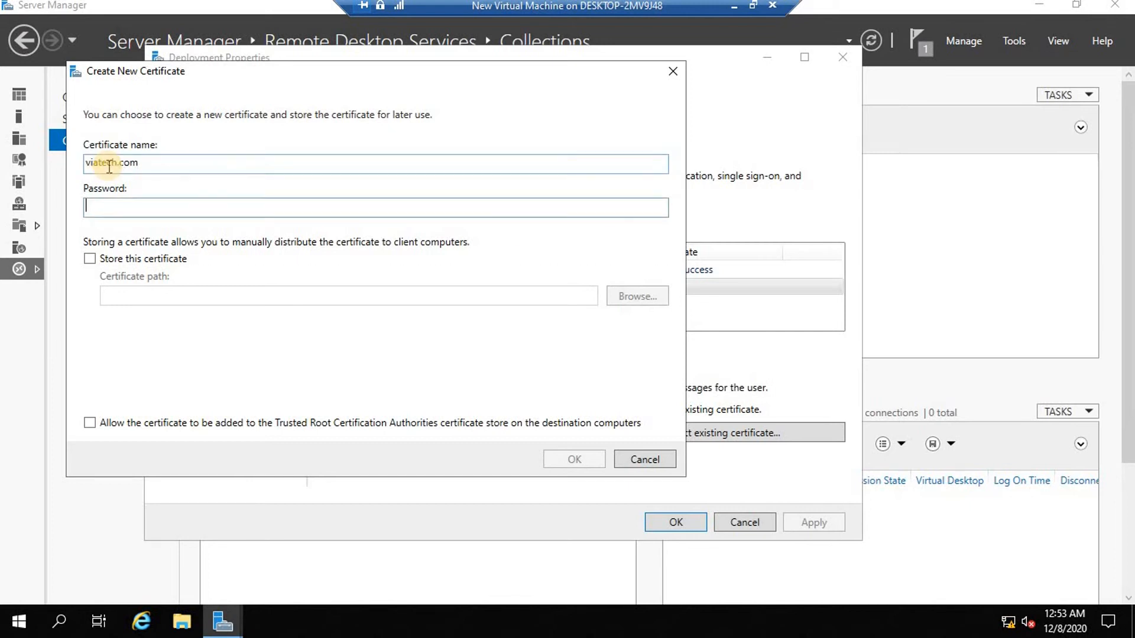
pyautogui.write('•••••••')
pyautogui.click(90, 424)
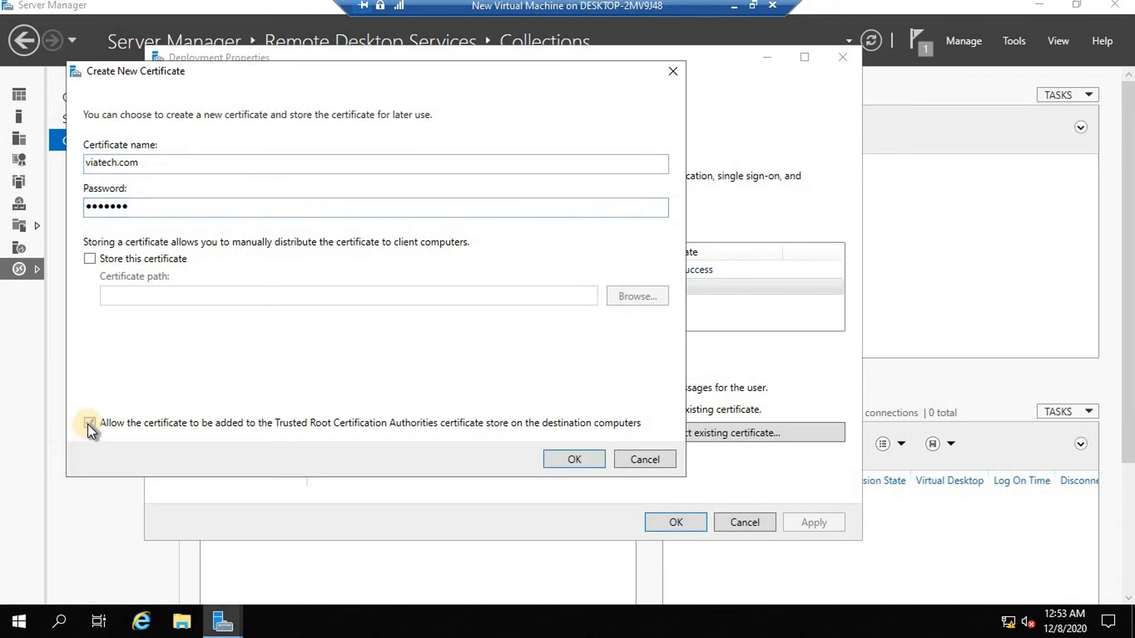
pyautogui.click(571, 460)
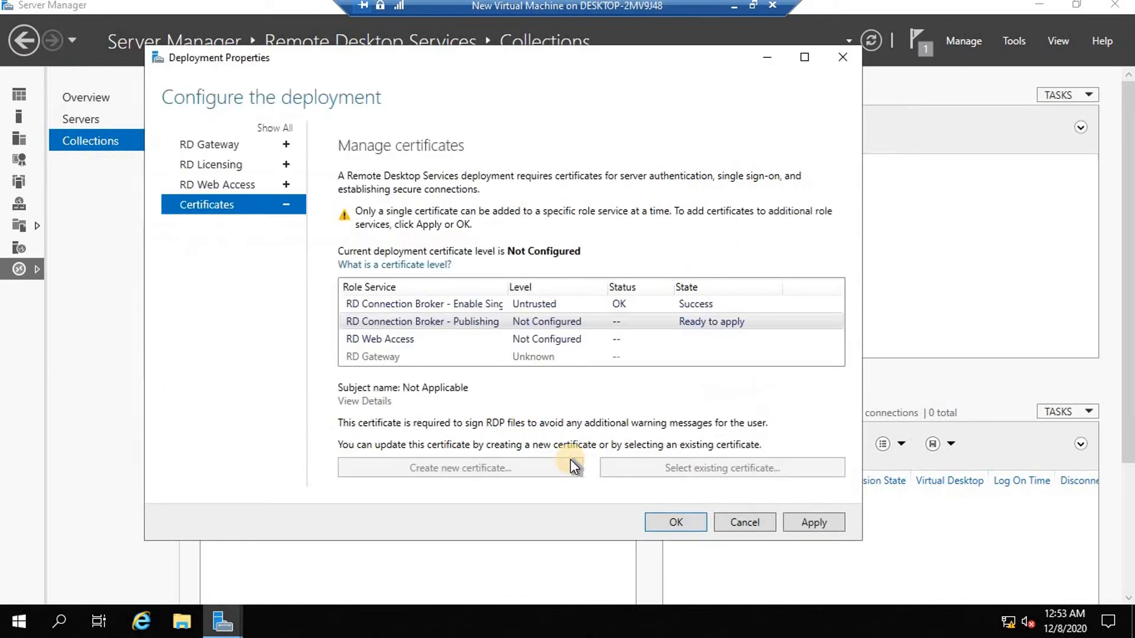
pyautogui.click(825, 519)
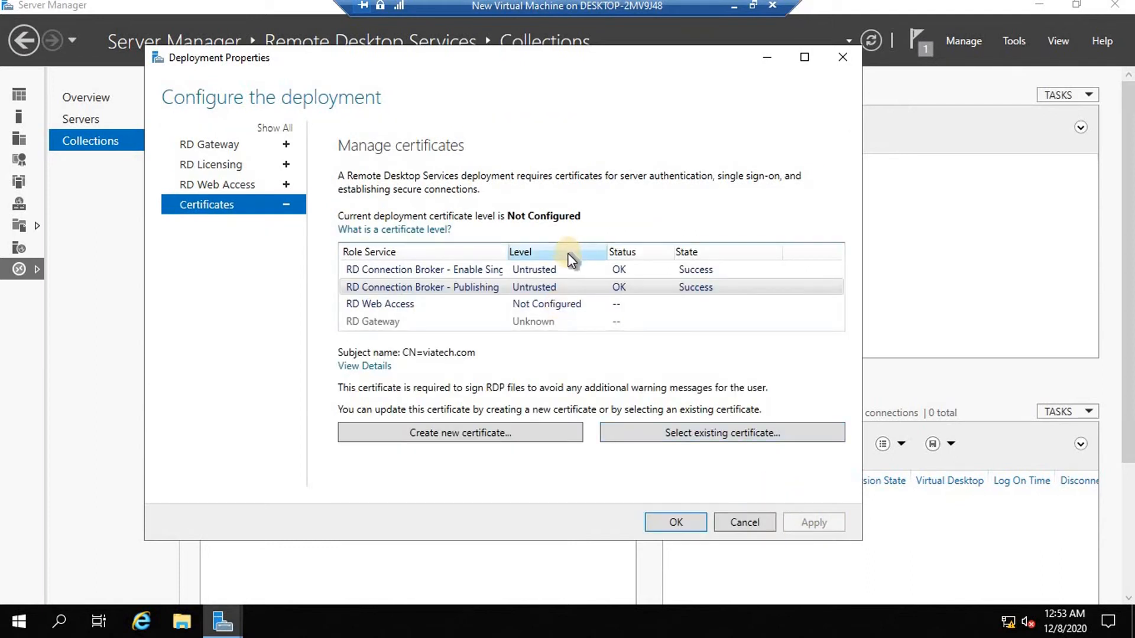
# Create a password-protected, trusted-root viatech.com certificate for RD Web Access and apply it.
pyautogui.click(391, 304)
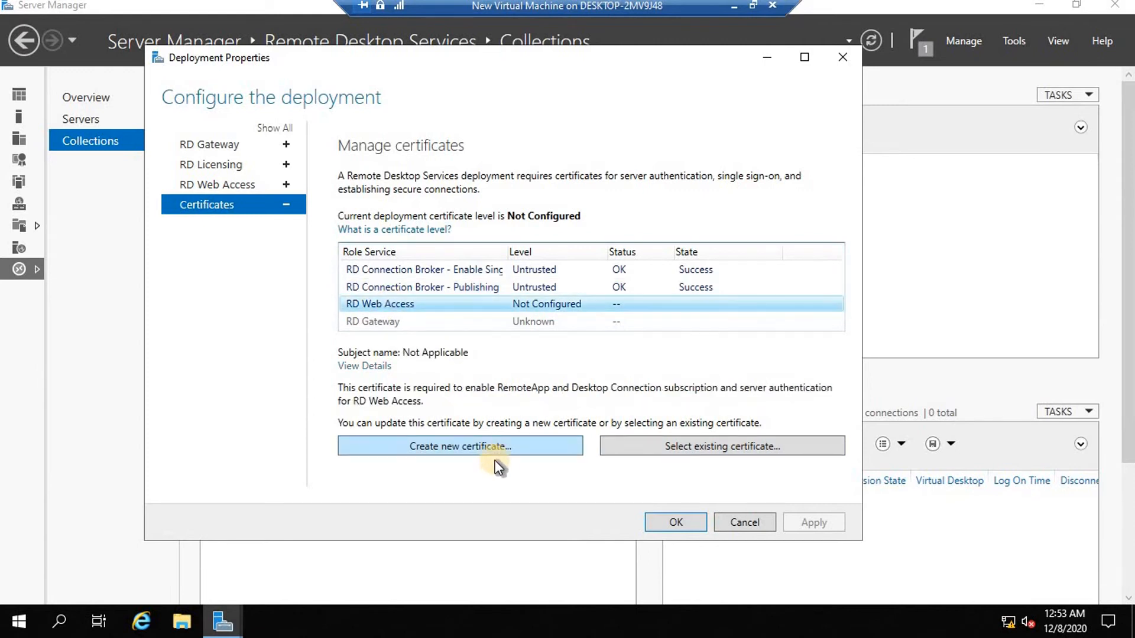
pyautogui.click(488, 439)
pyautogui.click(146, 185)
pyautogui.write('viateh.')
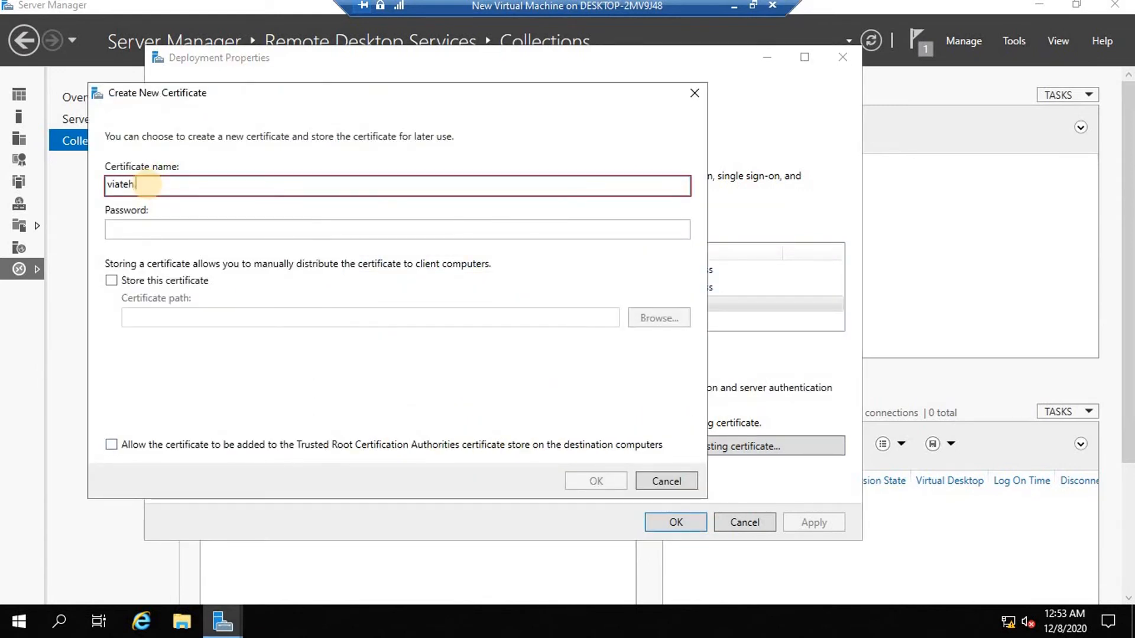
pyautogui.press('BackSpace')
pyautogui.press('BackSpace')
pyautogui.press('BackSpace')
pyautogui.write('ech.com')
pyautogui.press('Tab')
pyautogui.write('*******')
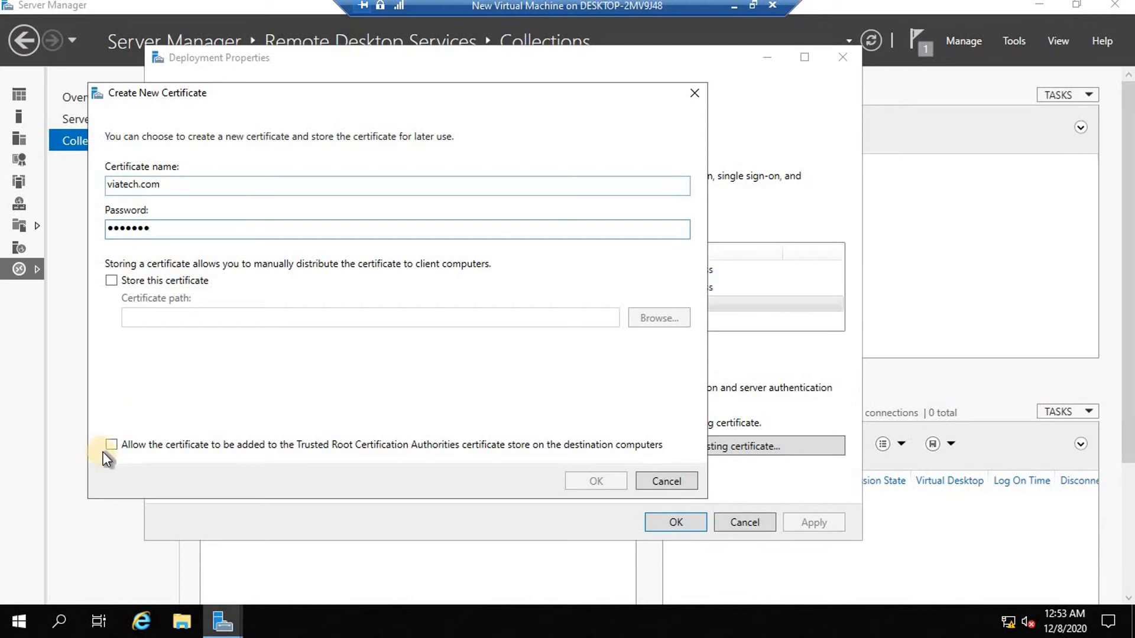
pyautogui.click(128, 448)
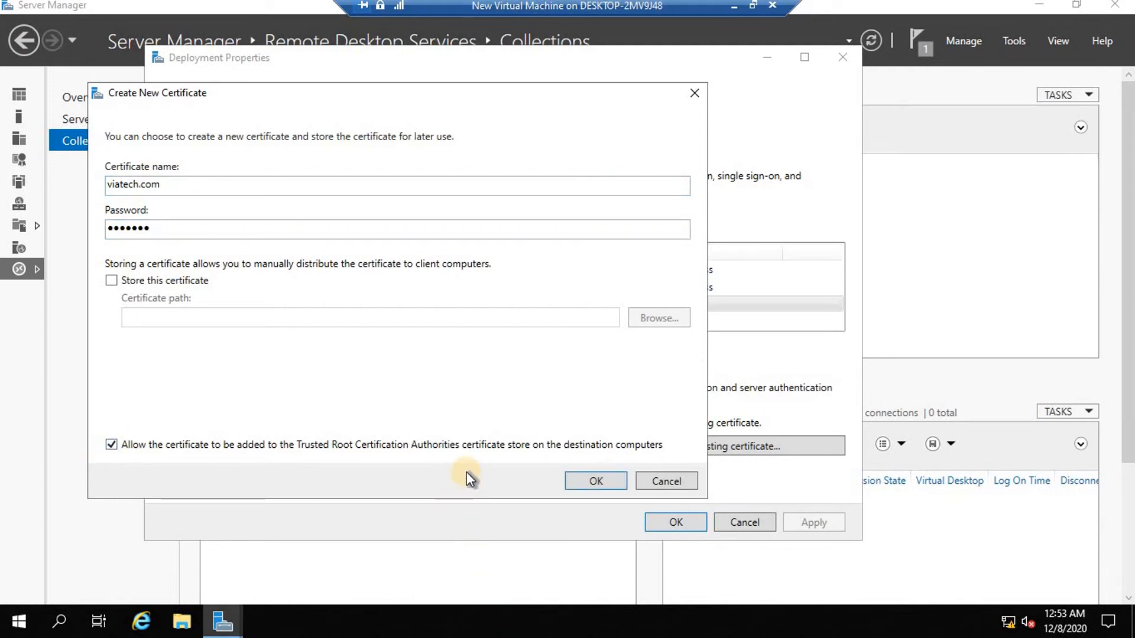
pyautogui.click(597, 481)
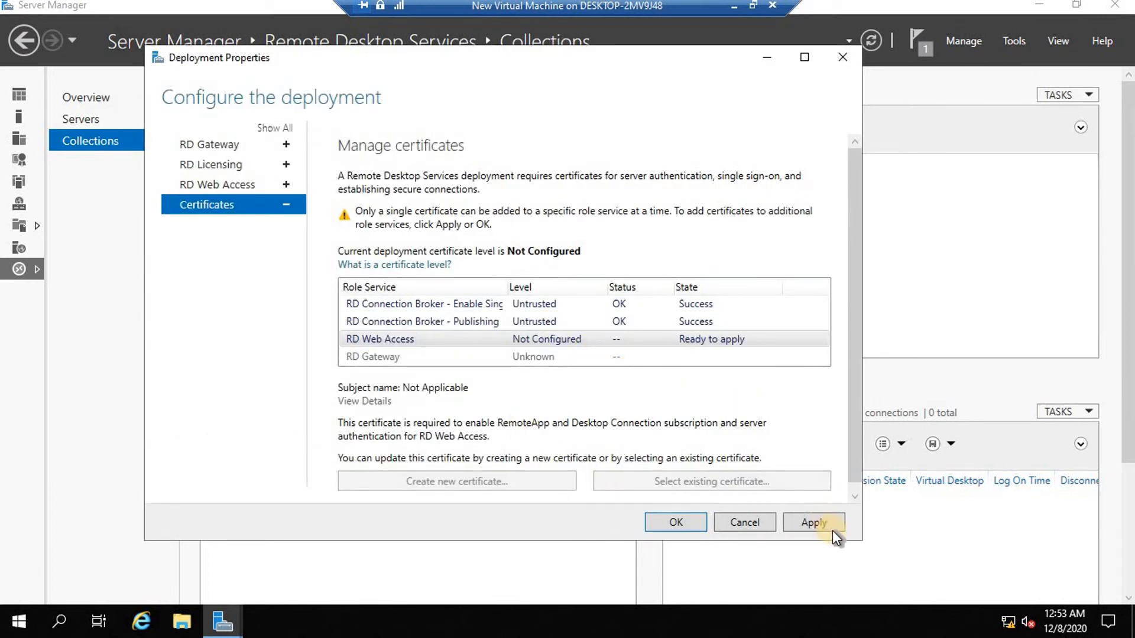
pyautogui.click(813, 522)
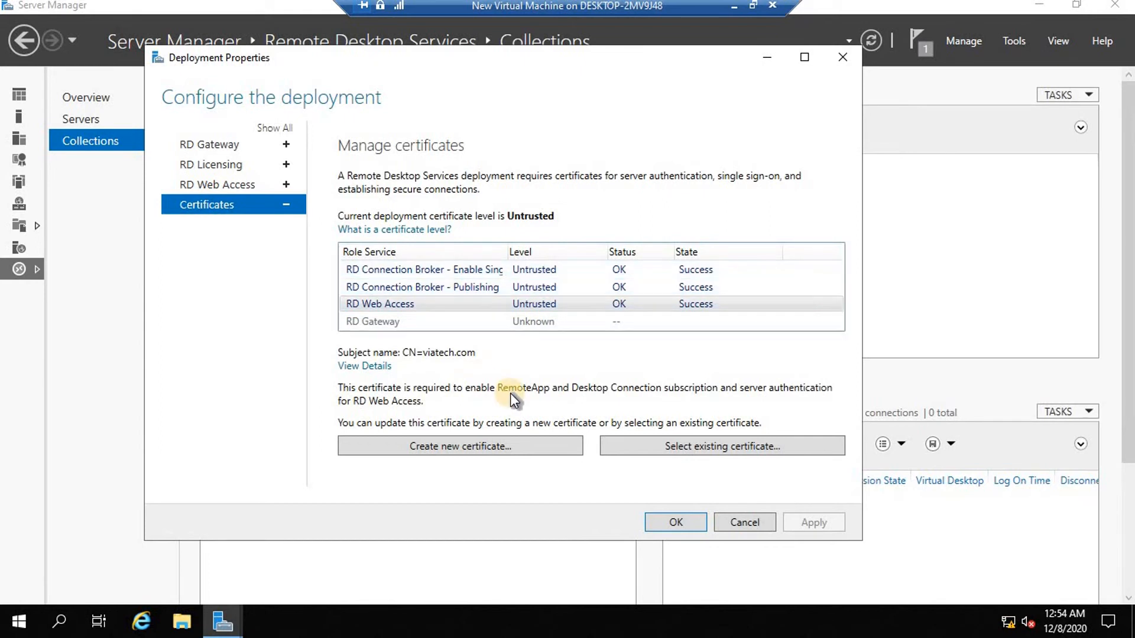
# Save the deployment properties and start creating a new session collection.
pyautogui.click(685, 523)
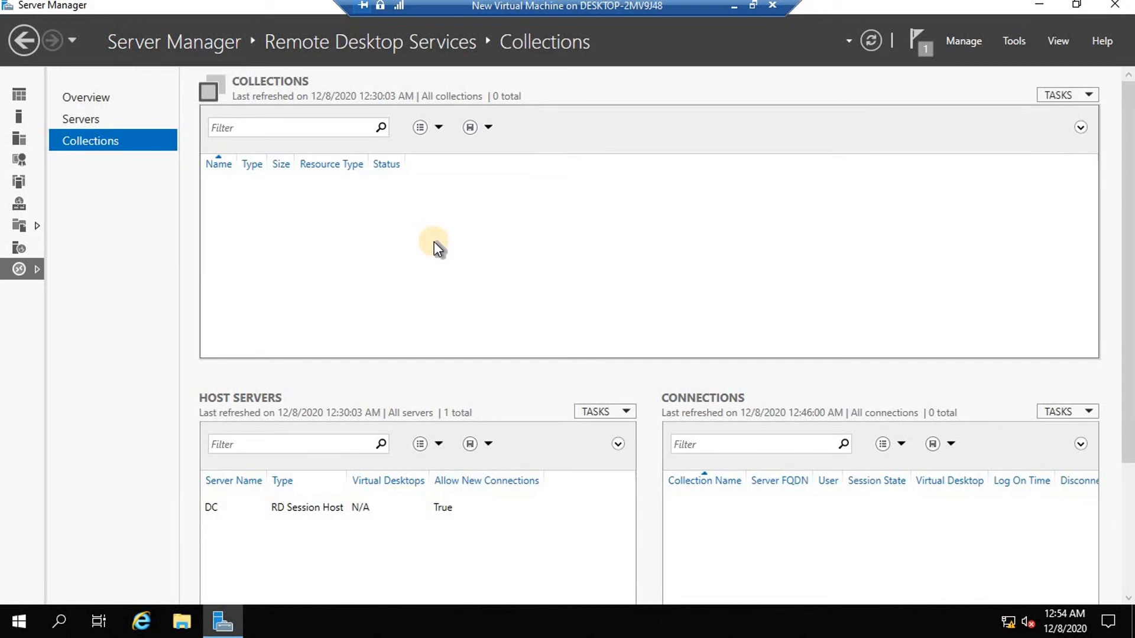
pyautogui.click(1090, 96)
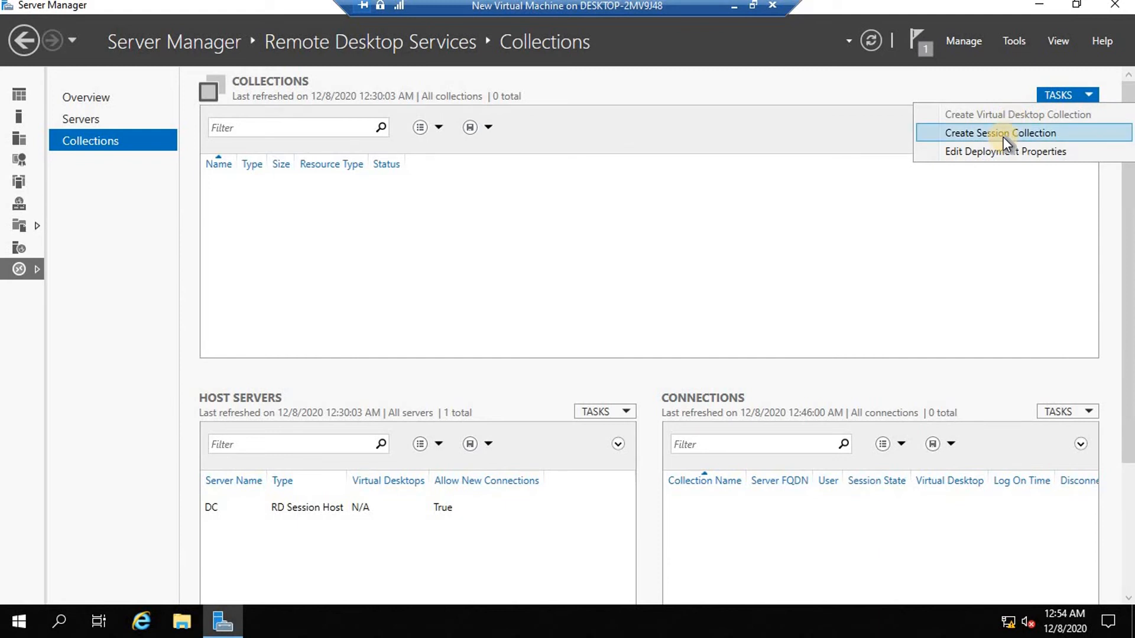
pyautogui.click(957, 132)
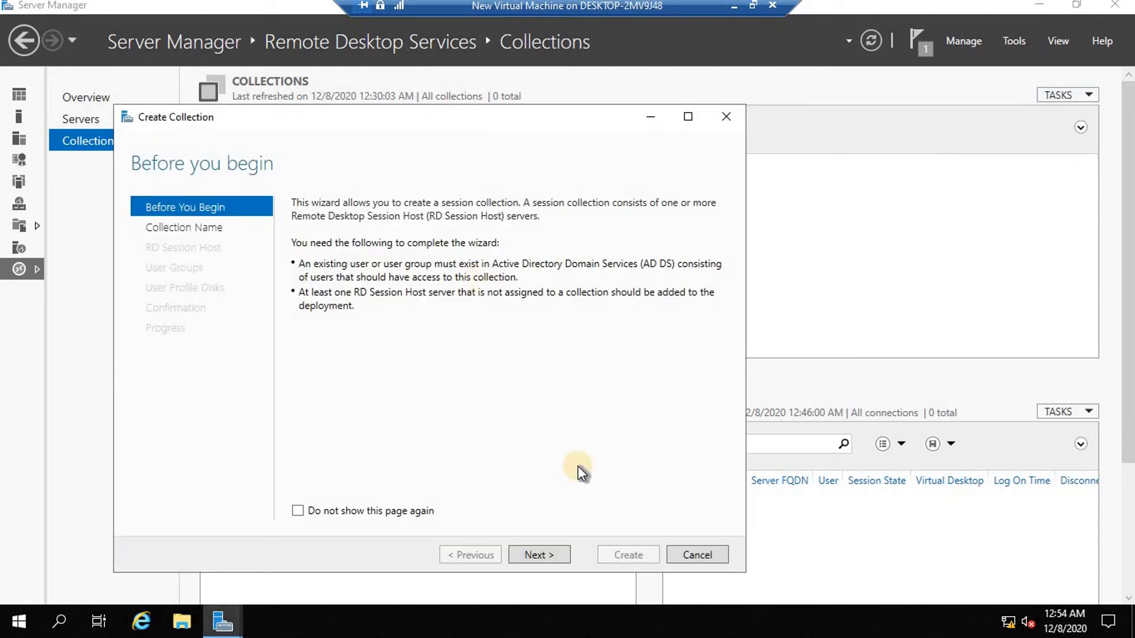
# Name the collection 'my web access app' and choose dc.viatech.com as its RD Session Host.
pyautogui.click(539, 554)
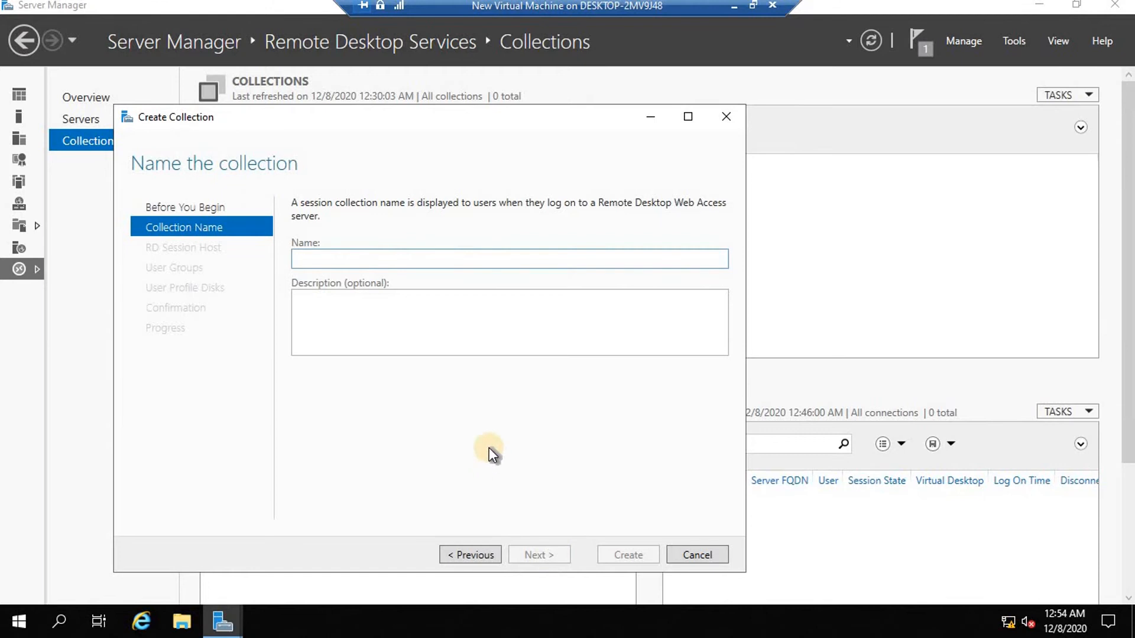
pyautogui.write('my we')
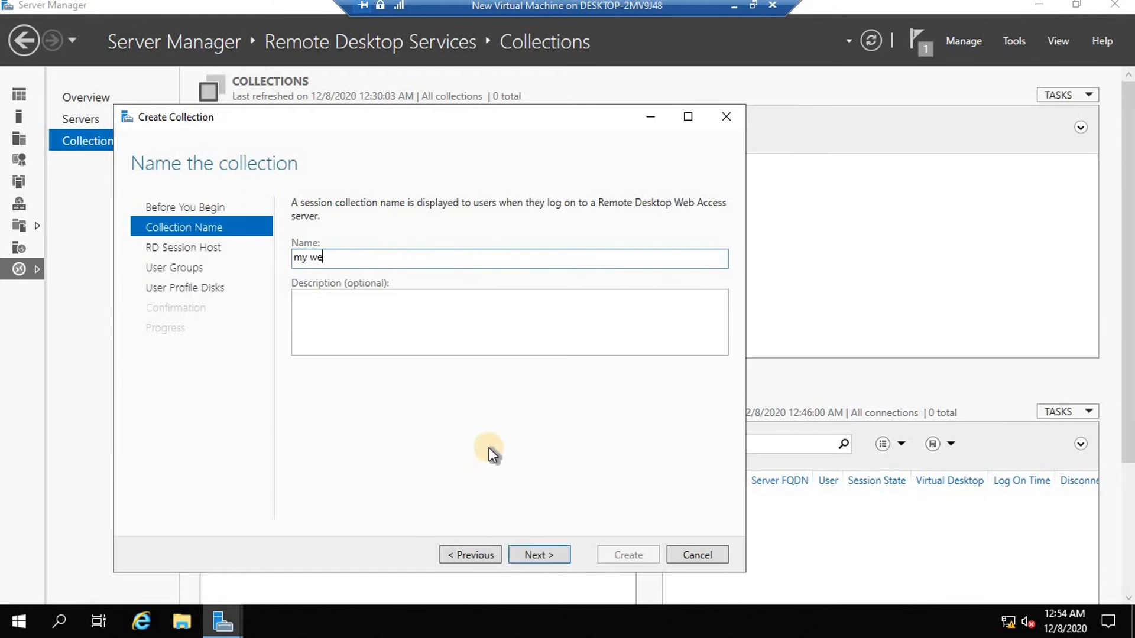
pyautogui.write('b access app')
pyautogui.click(538, 556)
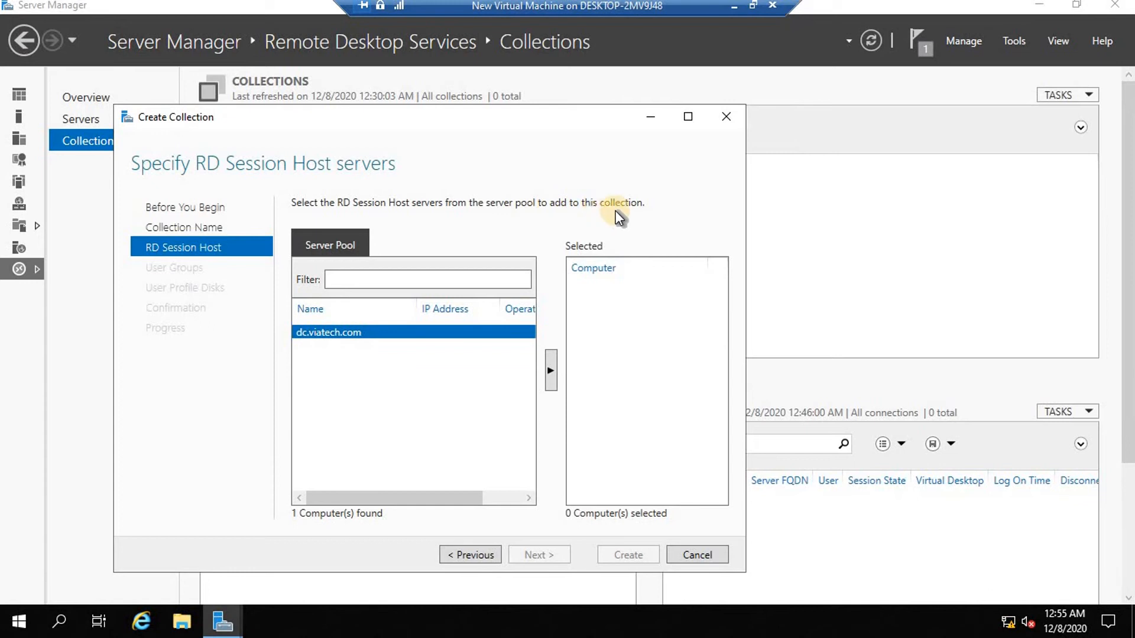
pyautogui.click(551, 370)
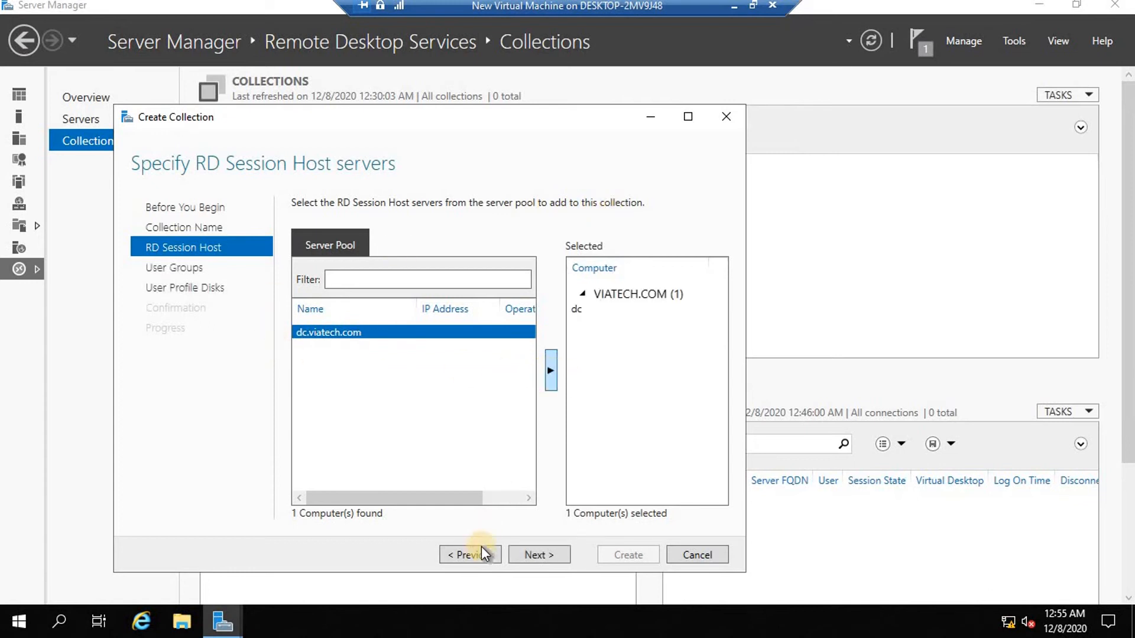
pyautogui.click(539, 558)
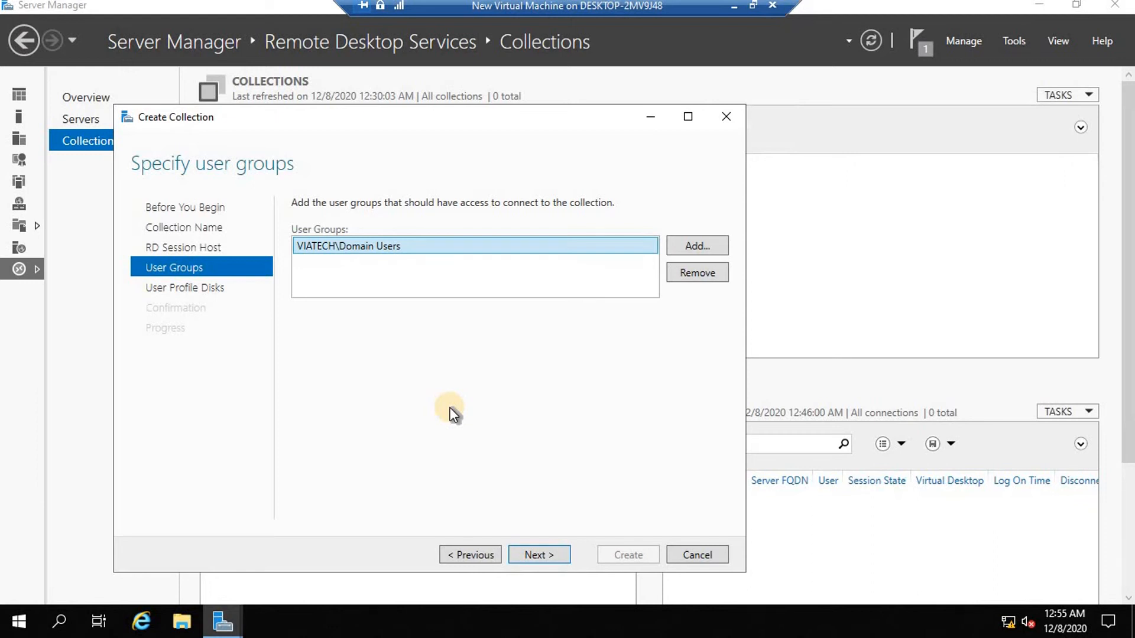
# Keep VIATECH\Domain Users, uncheck user profile disks, and create the 'my web access app' collection.
pyautogui.click(700, 246)
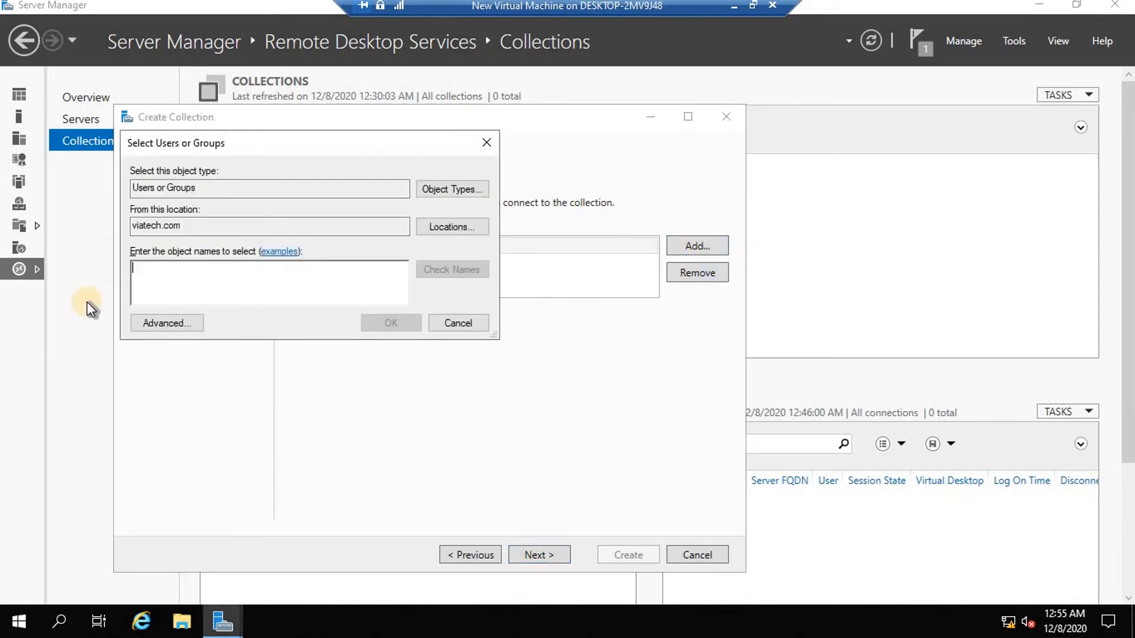
pyautogui.click(469, 327)
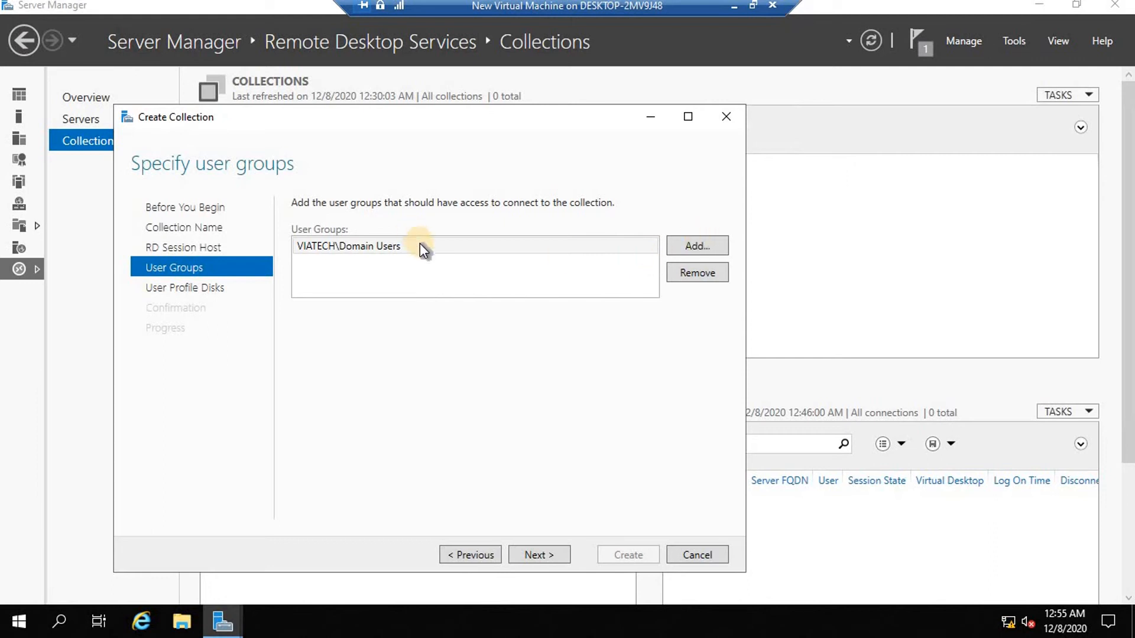
pyautogui.click(539, 554)
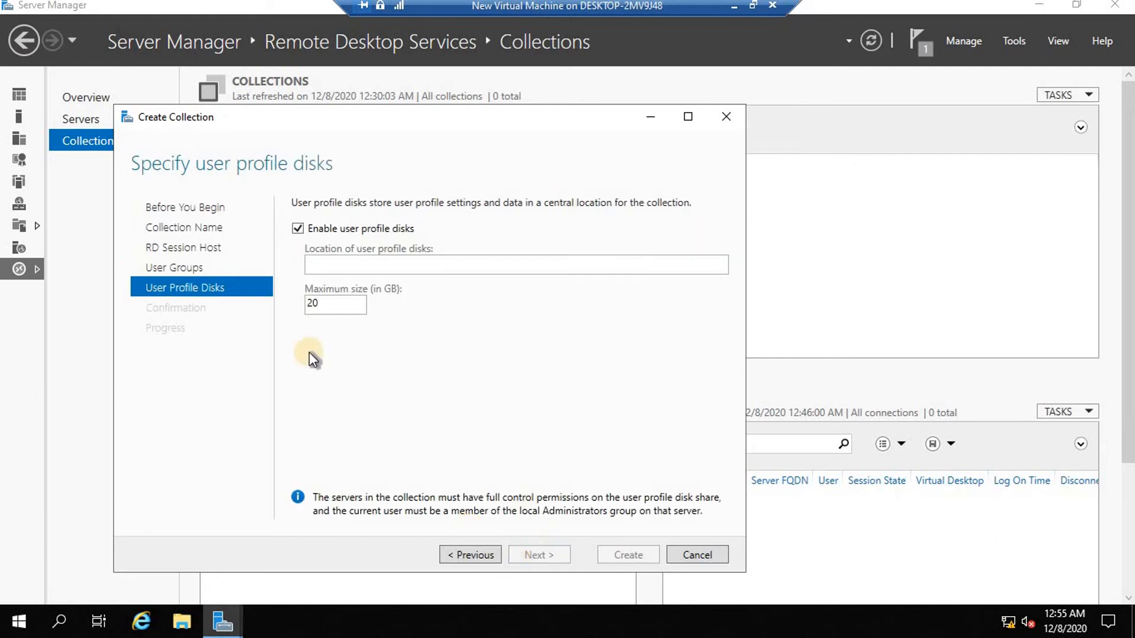
pyautogui.click(296, 227)
pyautogui.click(539, 555)
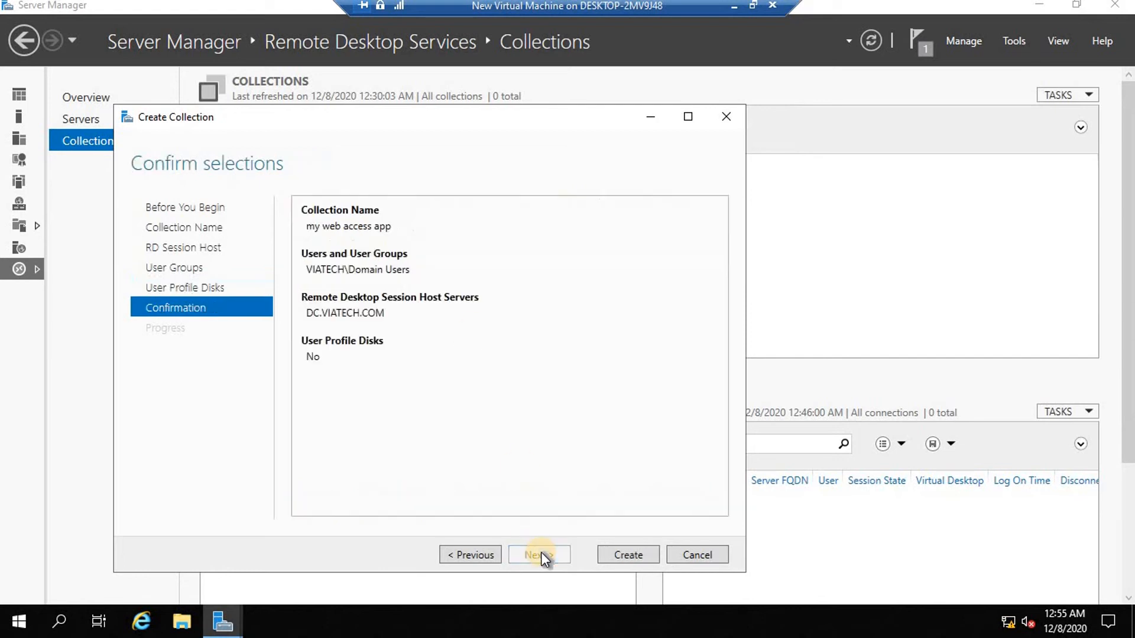
pyautogui.click(621, 553)
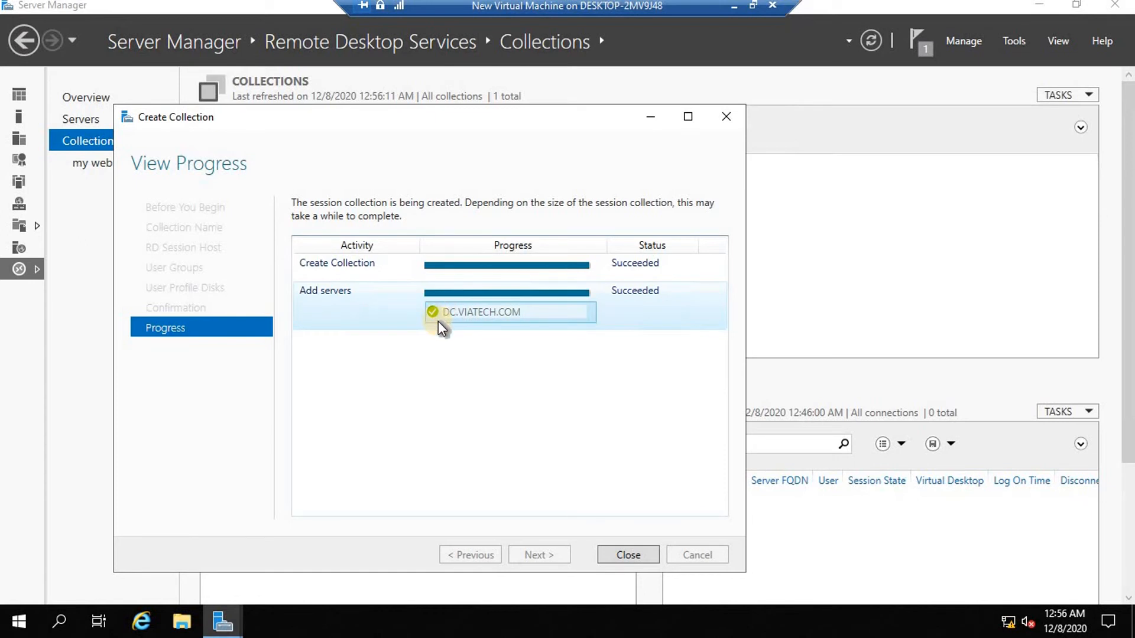
# Close the wizard and open the 'my web access app' collection's RemoteApp Programs tasks.
pyautogui.click(627, 555)
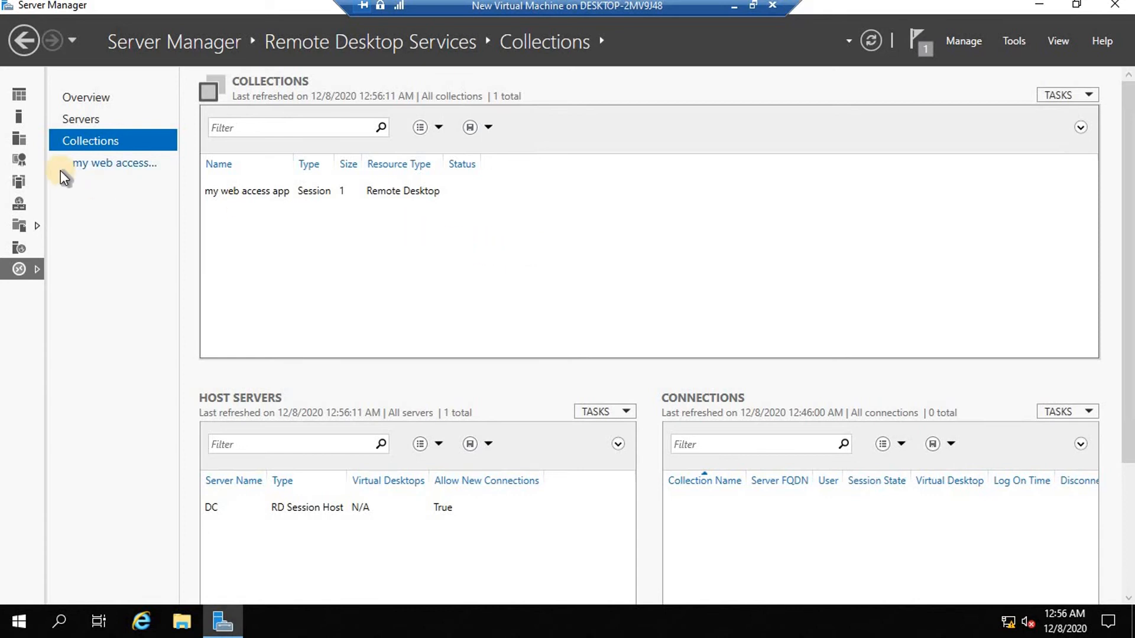
pyautogui.click(117, 165)
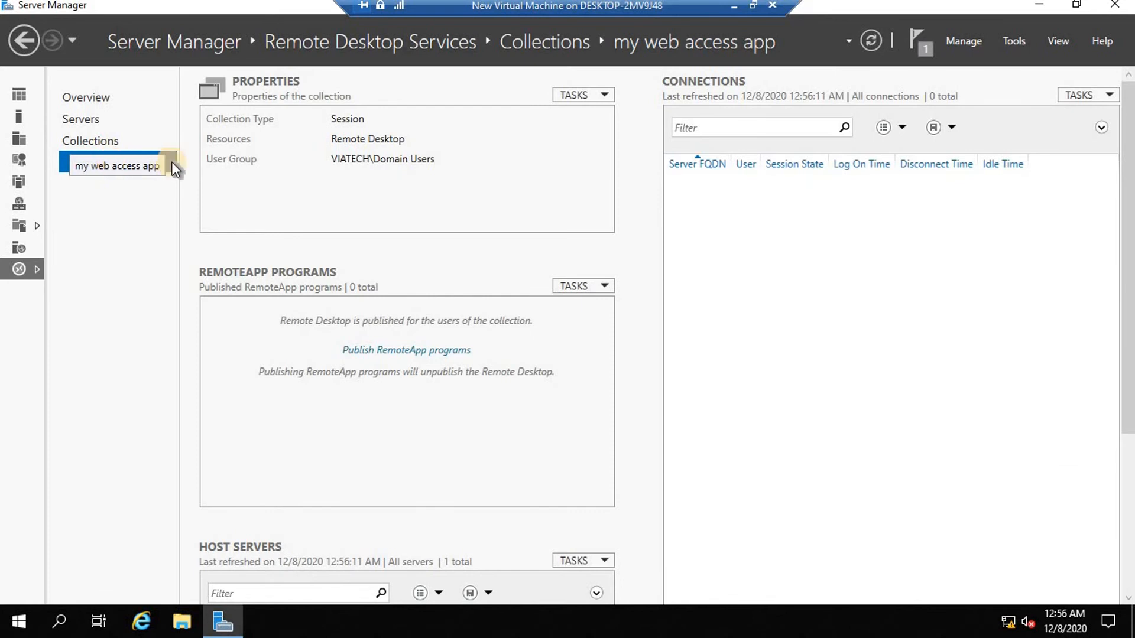
pyautogui.click(606, 285)
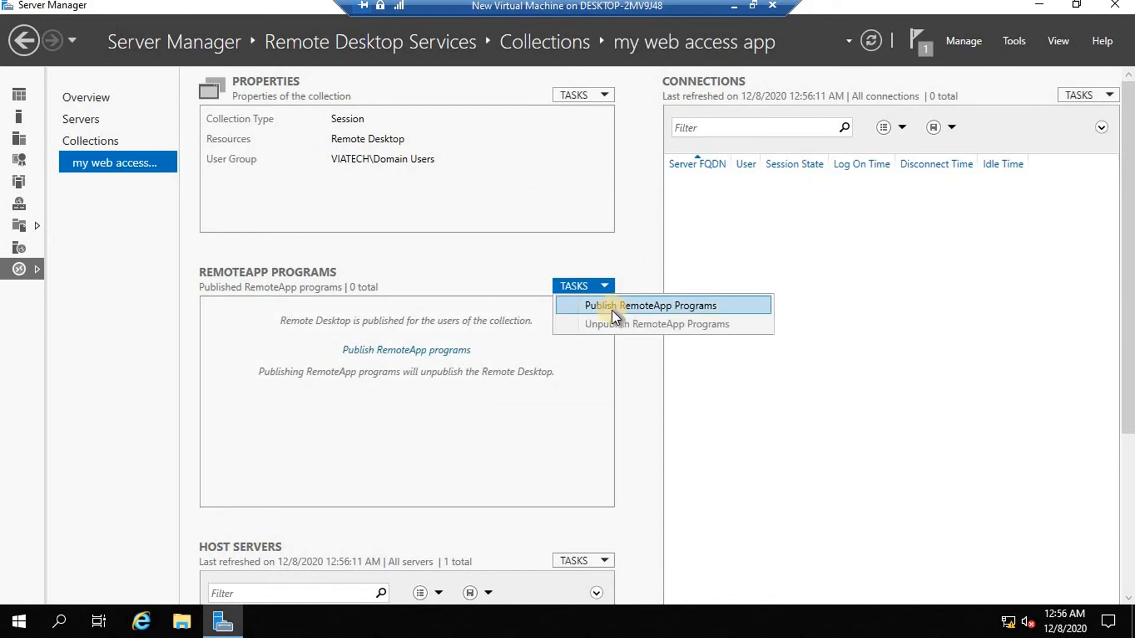
# In Publish RemoteApp Programs, tick WordPad, Resource Monitor and Paint and go to Confirmation.
pyautogui.click(611, 310)
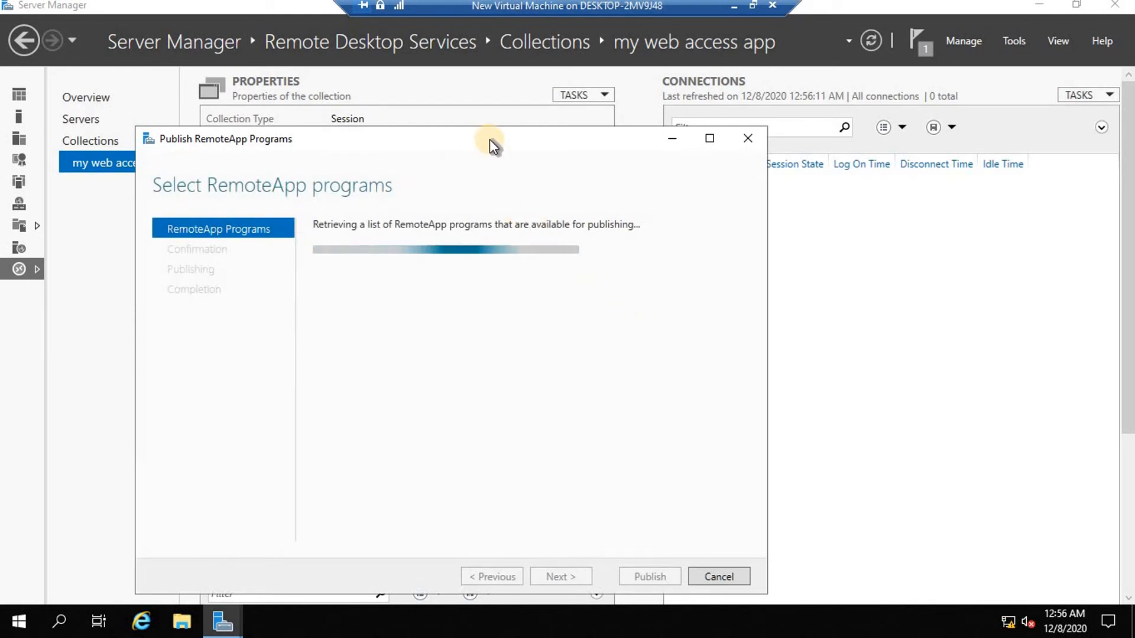
pyautogui.moveTo(489, 137); pyautogui.dragTo(491, 121)
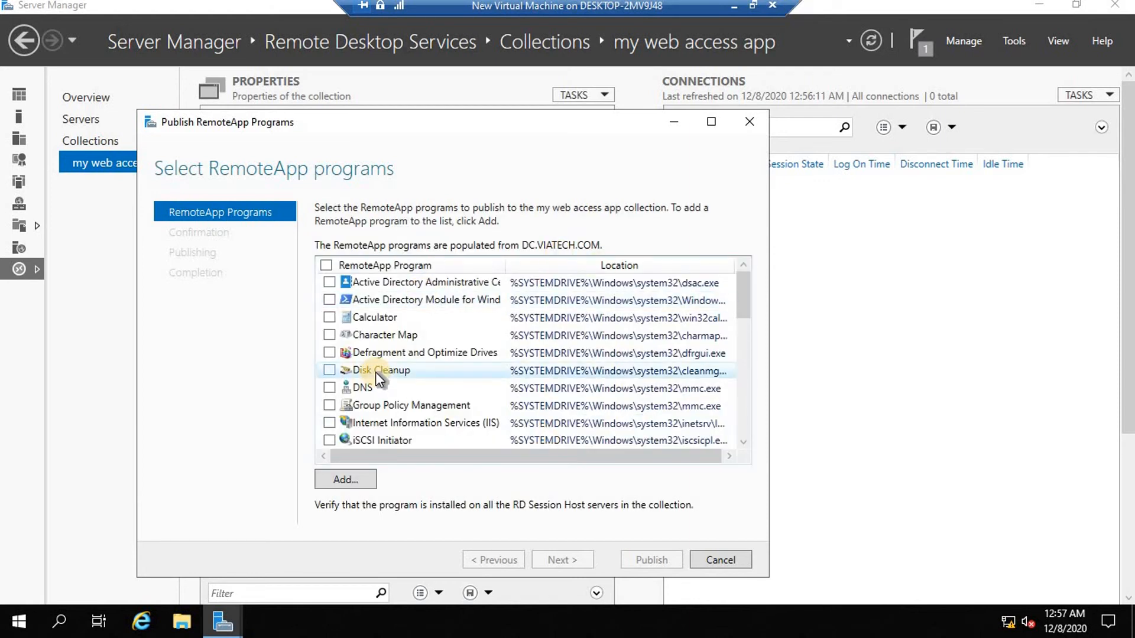
pyautogui.scroll(-1, 742, 364)
pyautogui.scroll(-6, 742, 364)
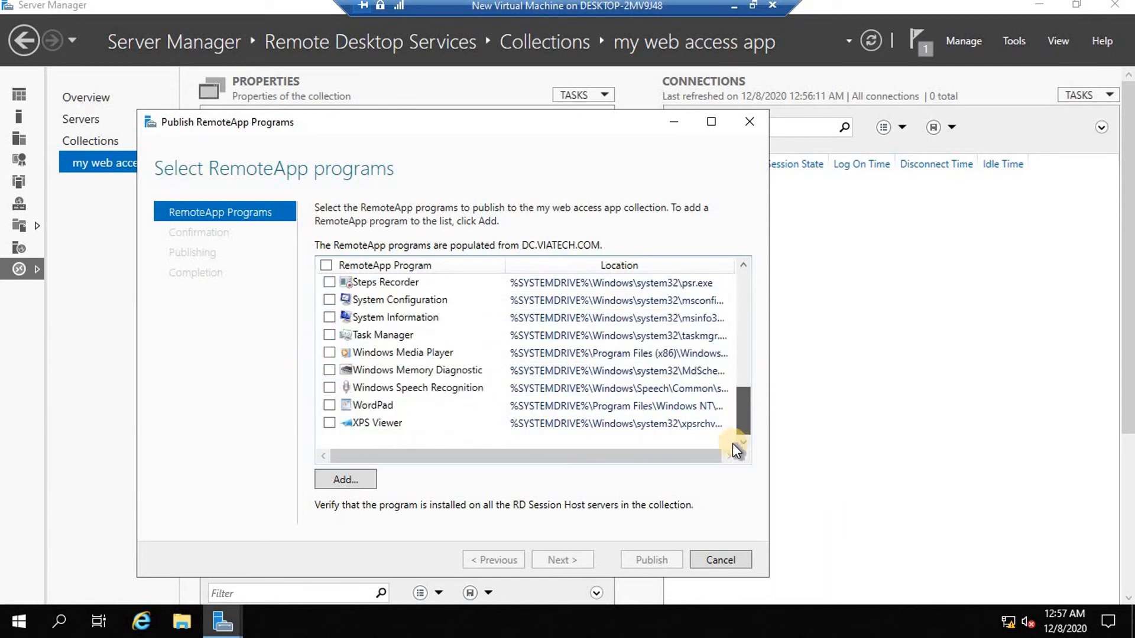
pyautogui.click(329, 405)
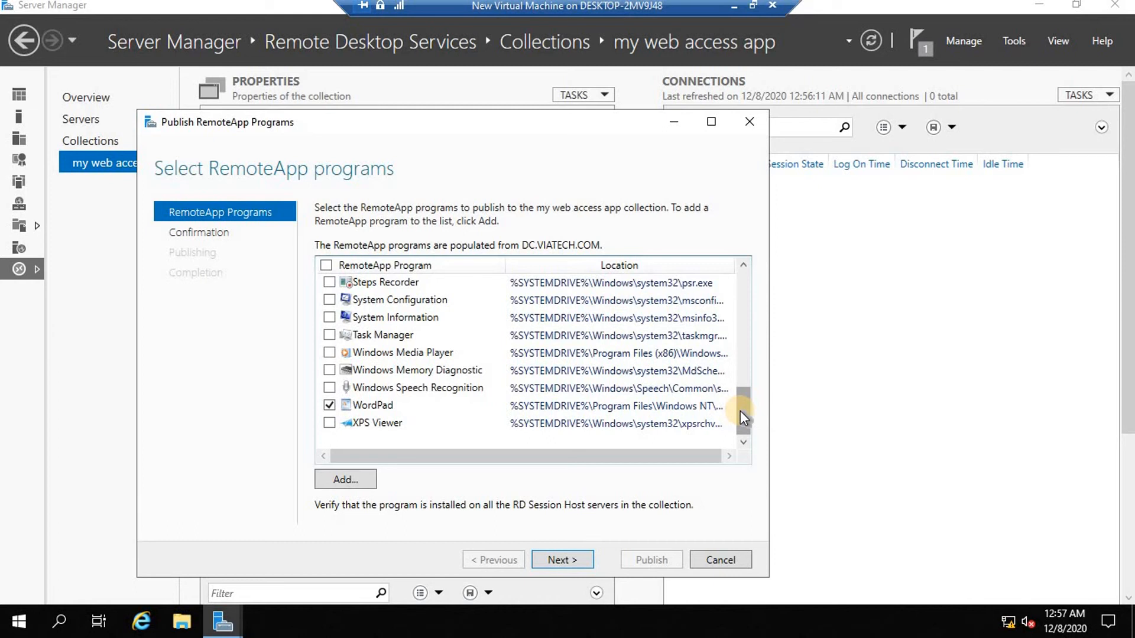
pyautogui.moveTo(740, 410); pyautogui.dragTo(739, 386)
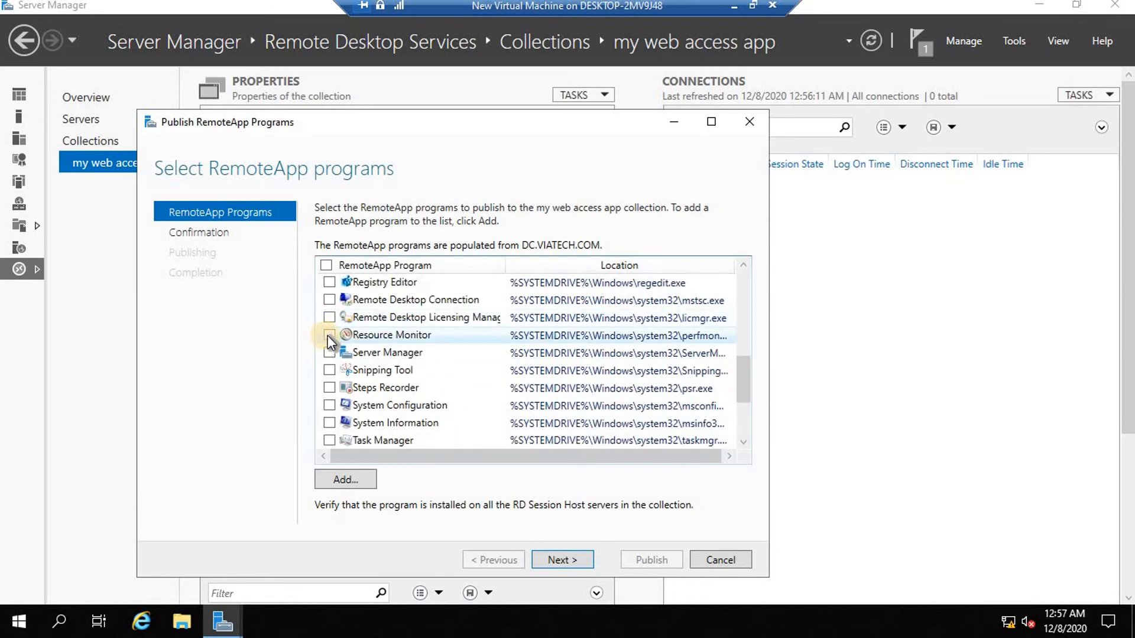
pyautogui.click(328, 335)
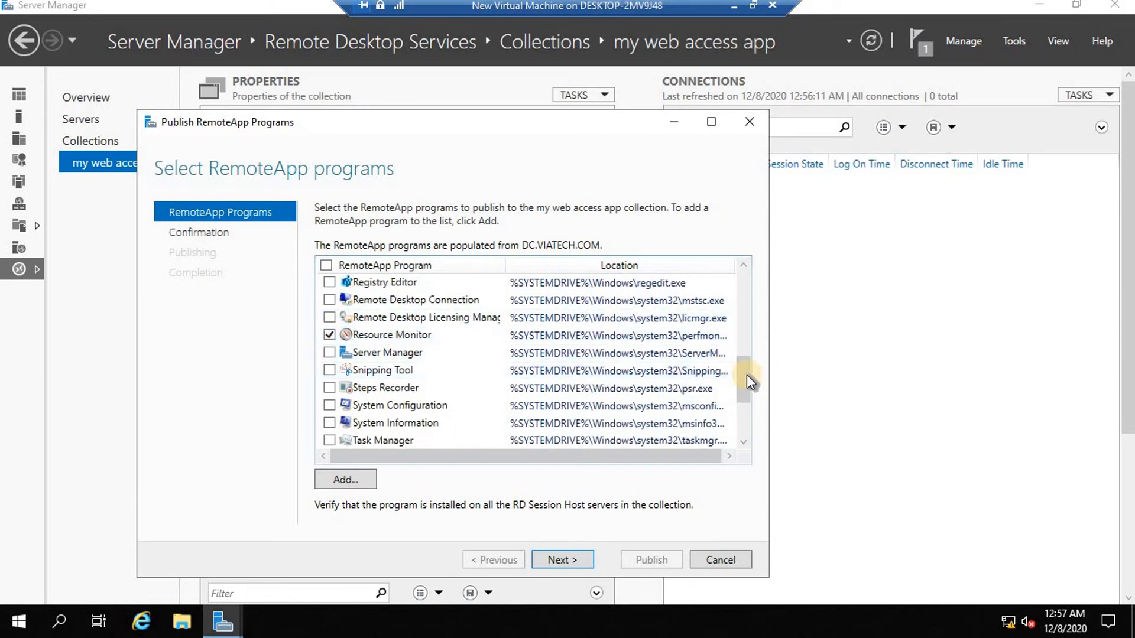
pyautogui.moveTo(745, 367); pyautogui.dragTo(746, 354)
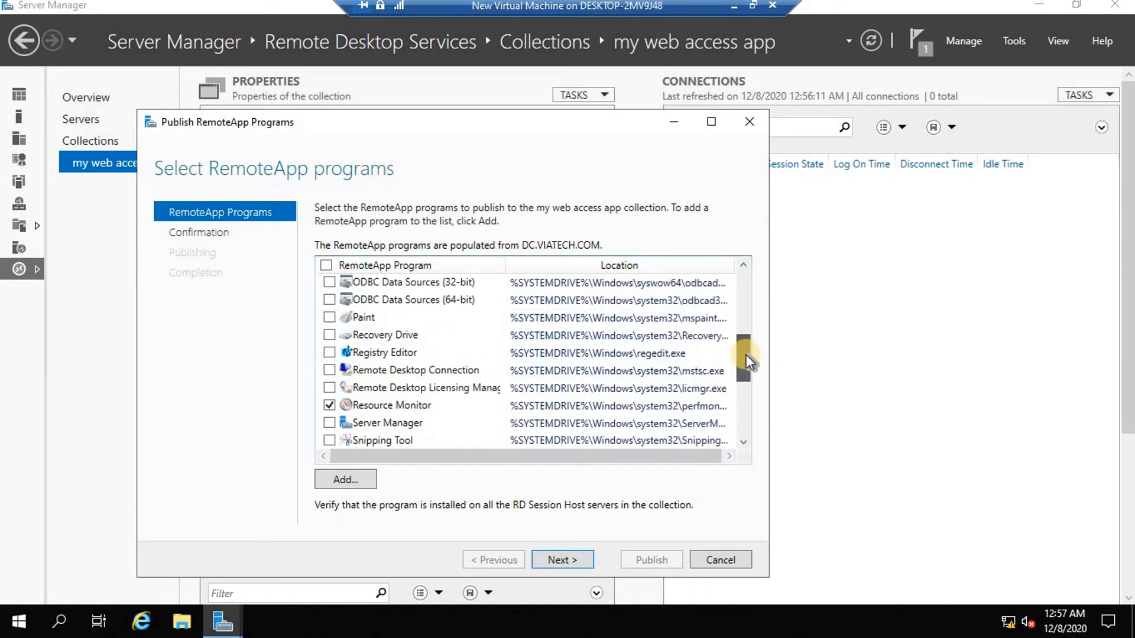
pyautogui.click(328, 317)
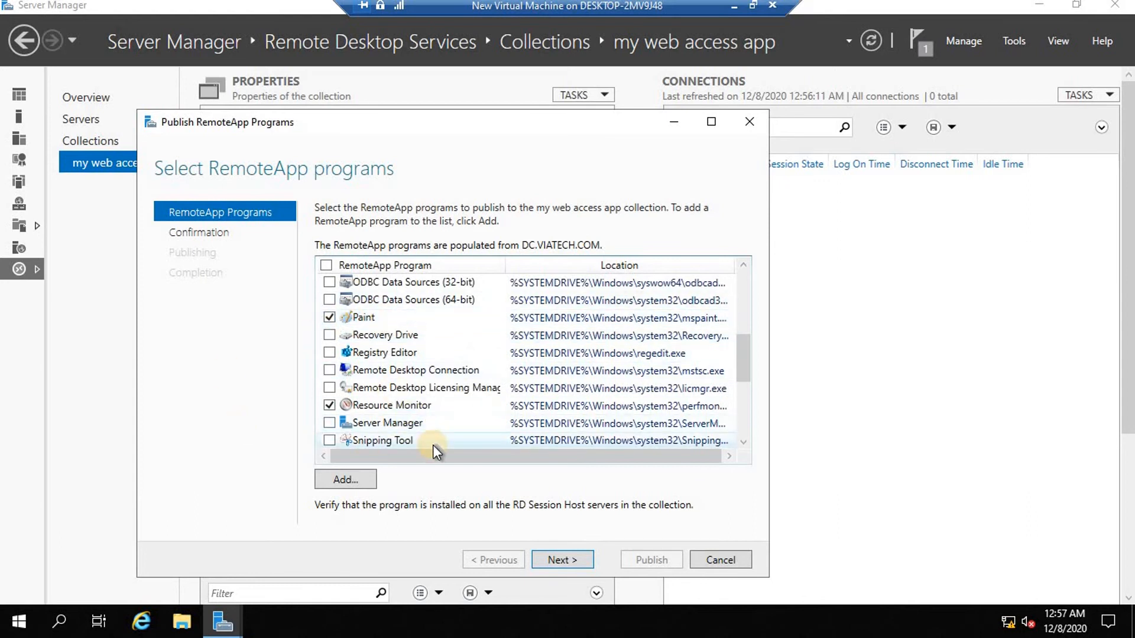
pyautogui.click(576, 559)
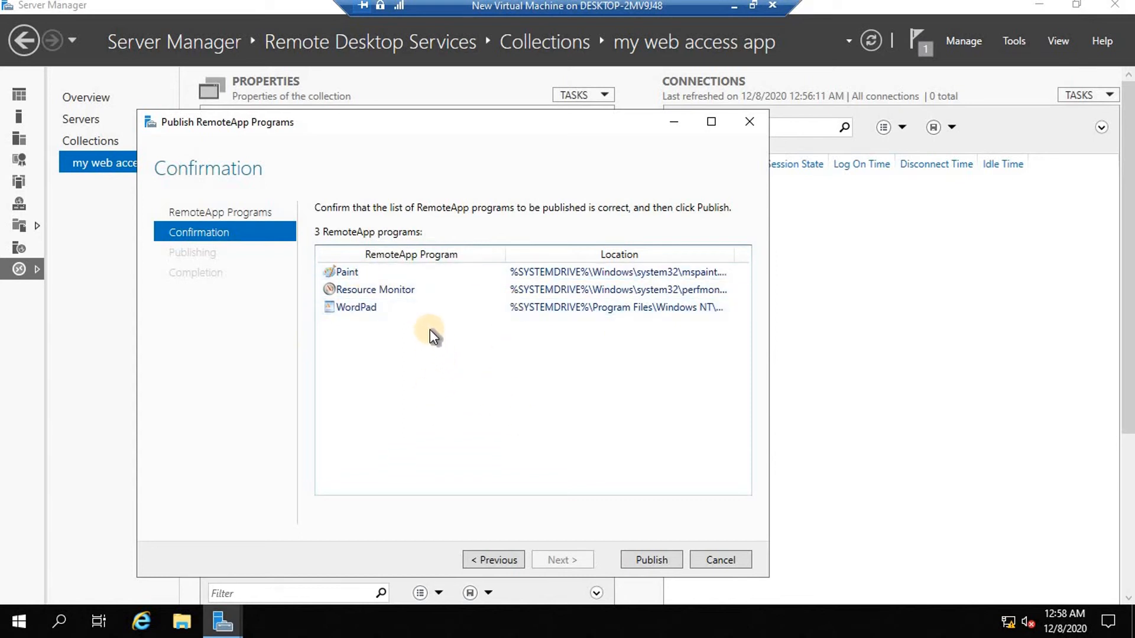
# Publish Paint, Resource Monitor and WordPad, close the wizard, and start Internet Explorer.
pyautogui.click(651, 559)
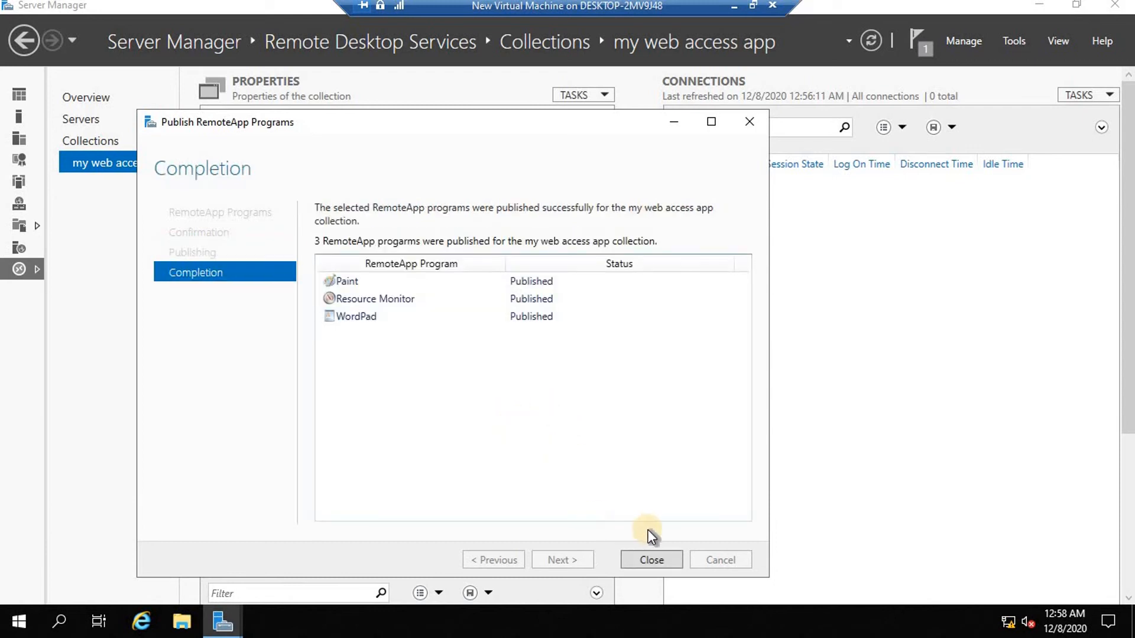
pyautogui.click(650, 561)
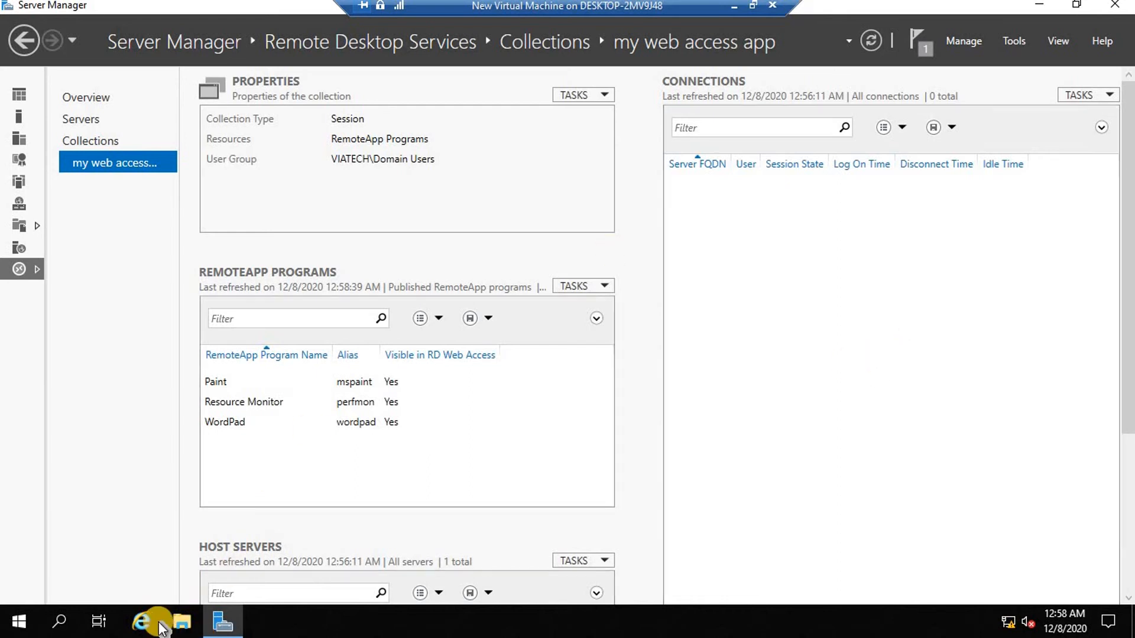
pyautogui.click(137, 628)
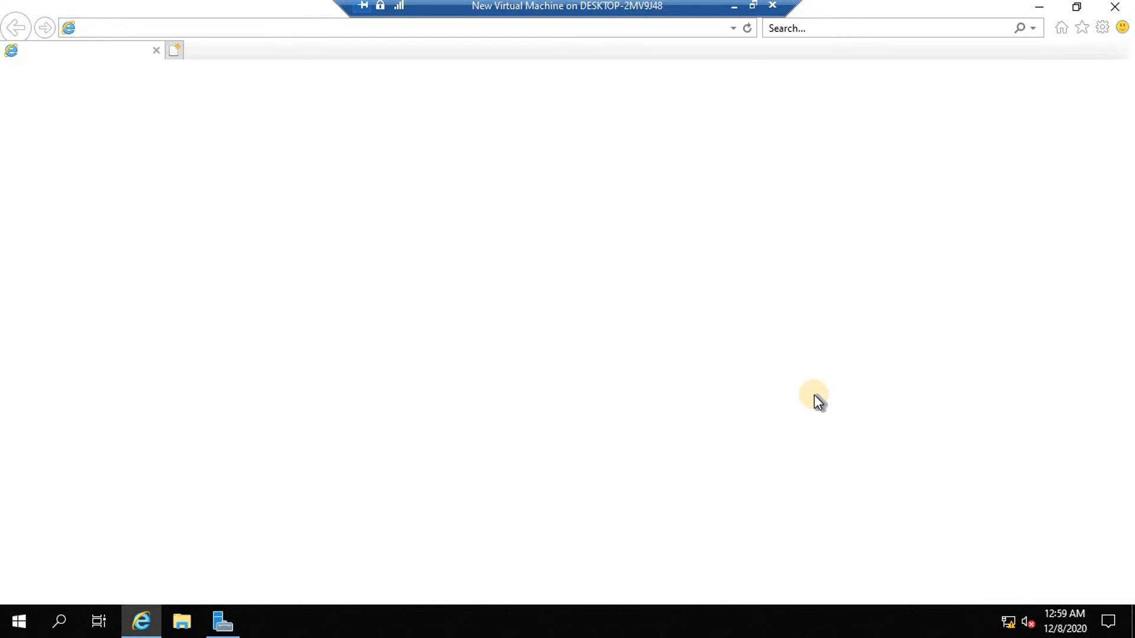
pyautogui.click(734, 28)
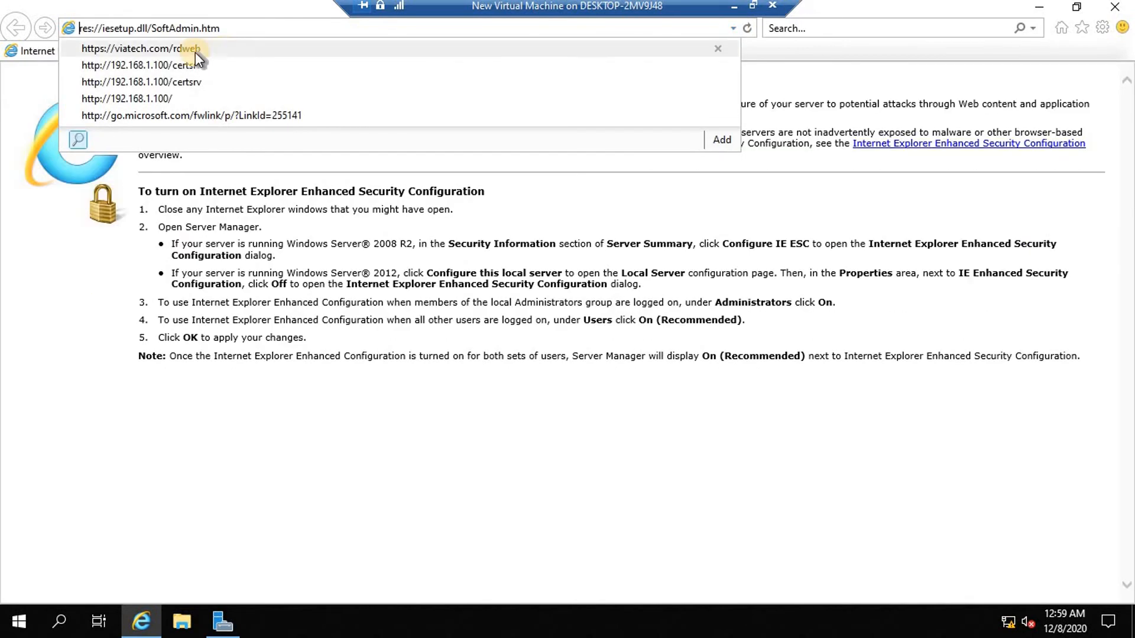
pyautogui.click(182, 52)
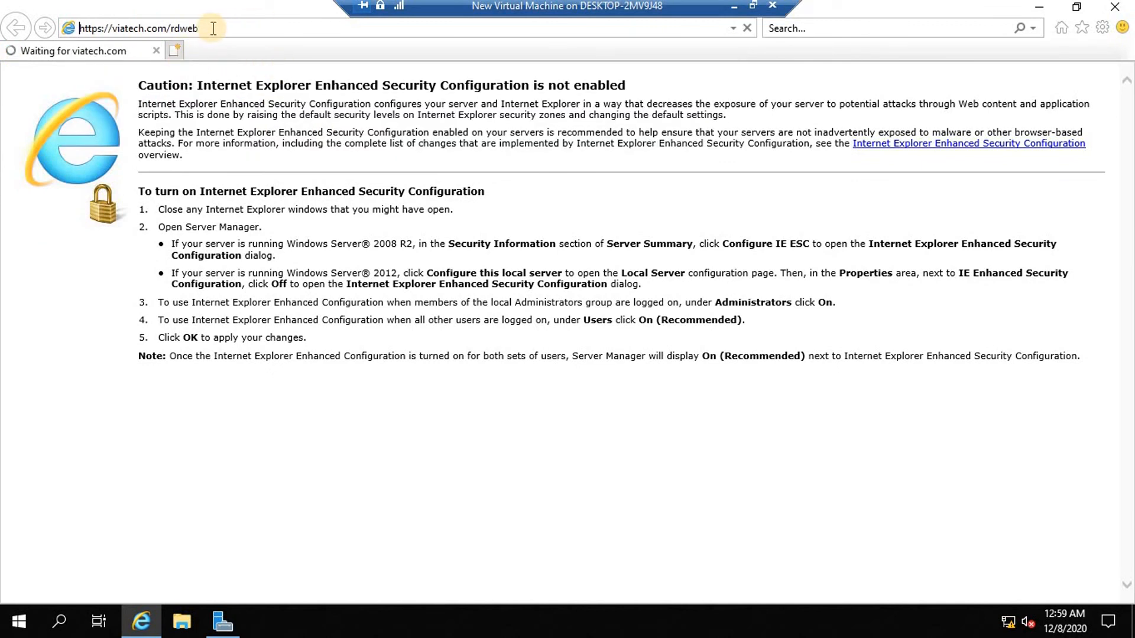
pyautogui.click(100, 31)
pyautogui.write('s')
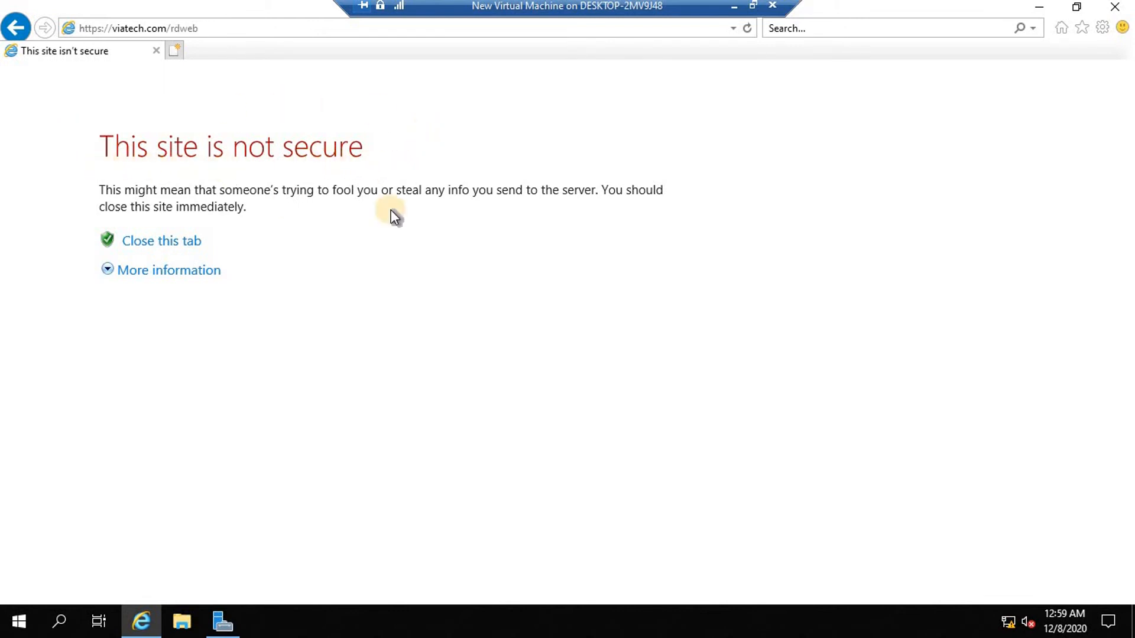
# Bypass the certificate warning to reach the RD Web Access Work Resources sign-in page.
pyautogui.click(168, 273)
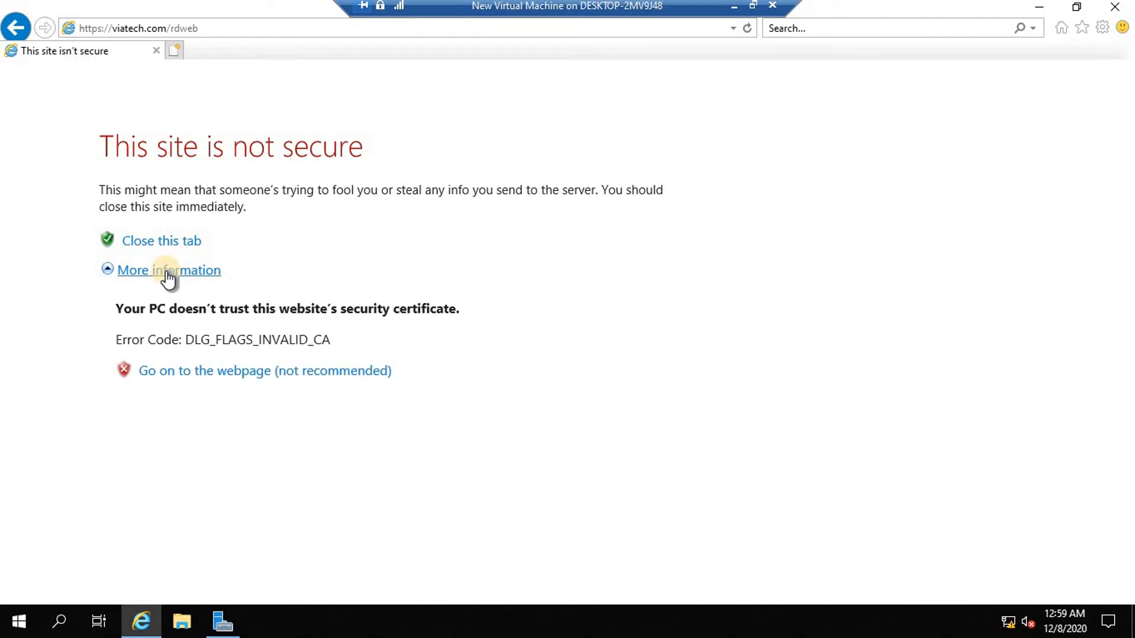
pyautogui.click(188, 371)
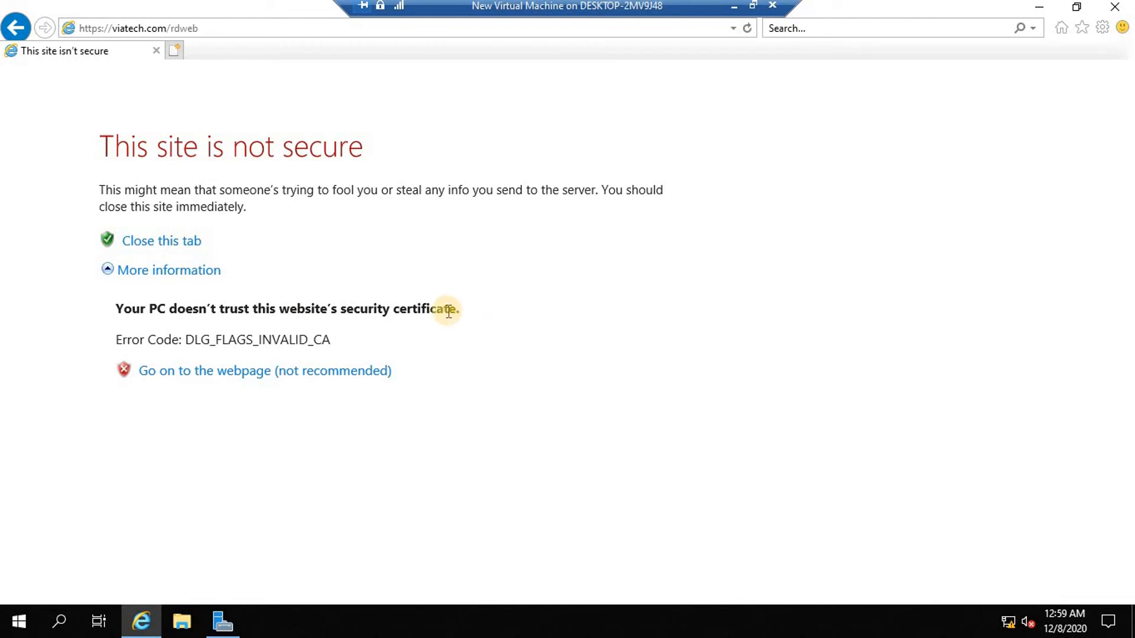
pyautogui.click(351, 377)
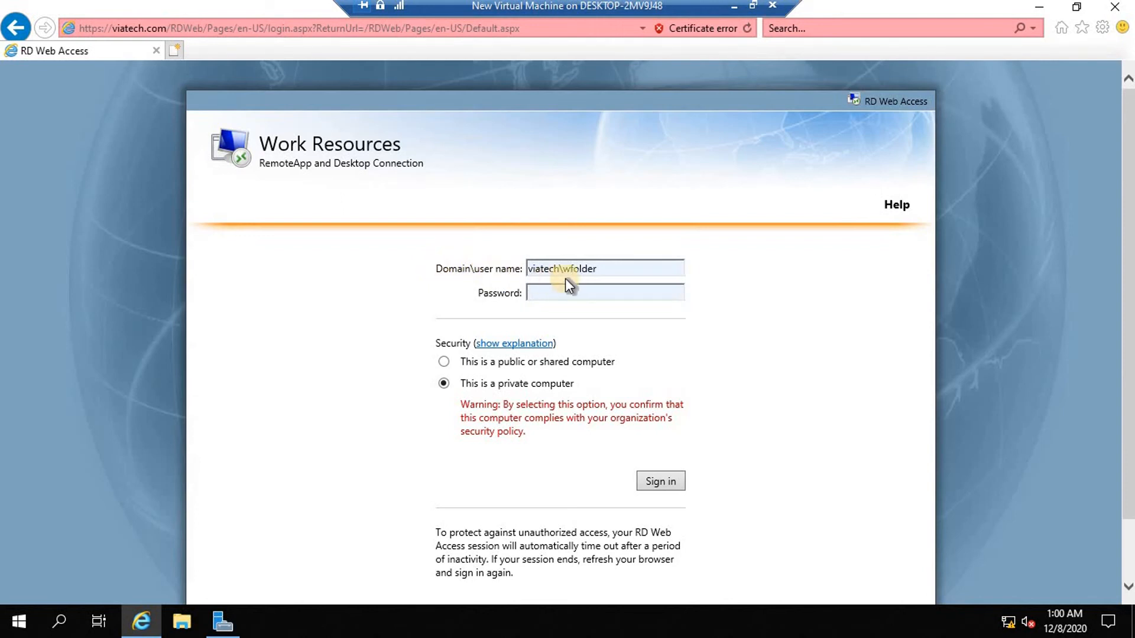
# Check the sign-in user name, then open Active Directory Users and Computers from Server Manager.
pyautogui.doubleClick(529, 269)
pyautogui.click(602, 267)
pyautogui.moveTo(598, 269); pyautogui.dragTo(566, 269)
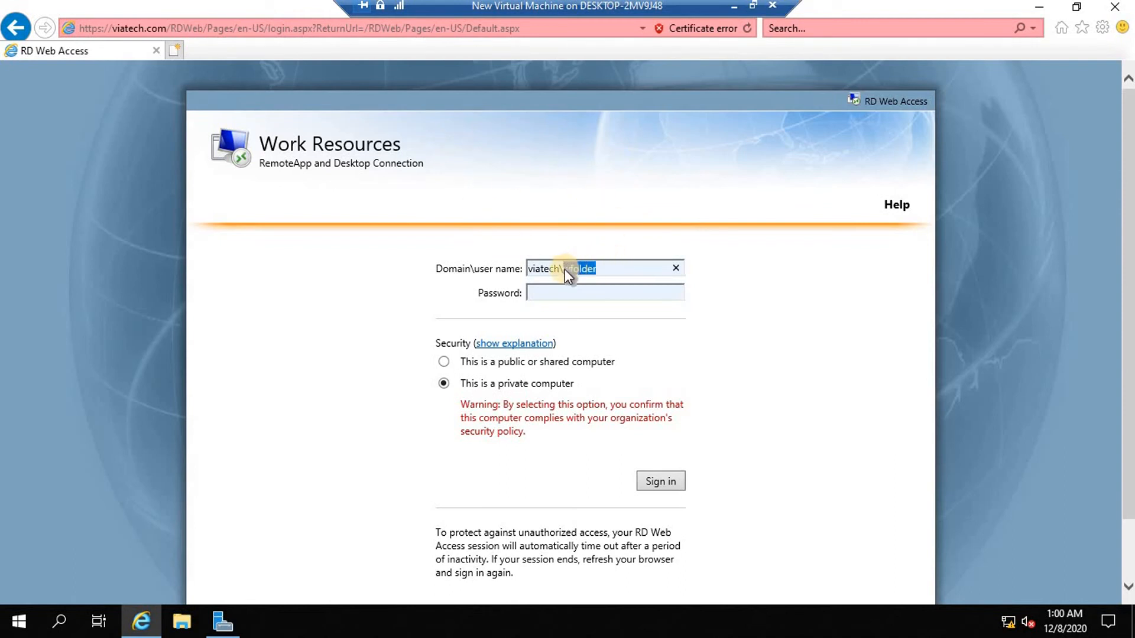
pyautogui.click(607, 267)
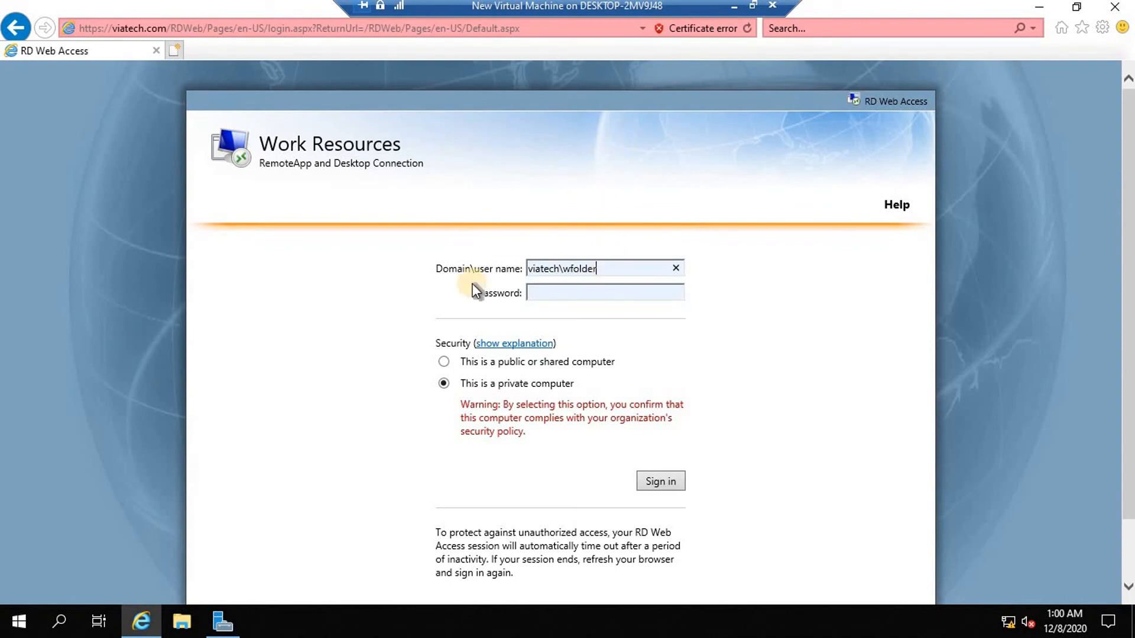
pyautogui.click(222, 621)
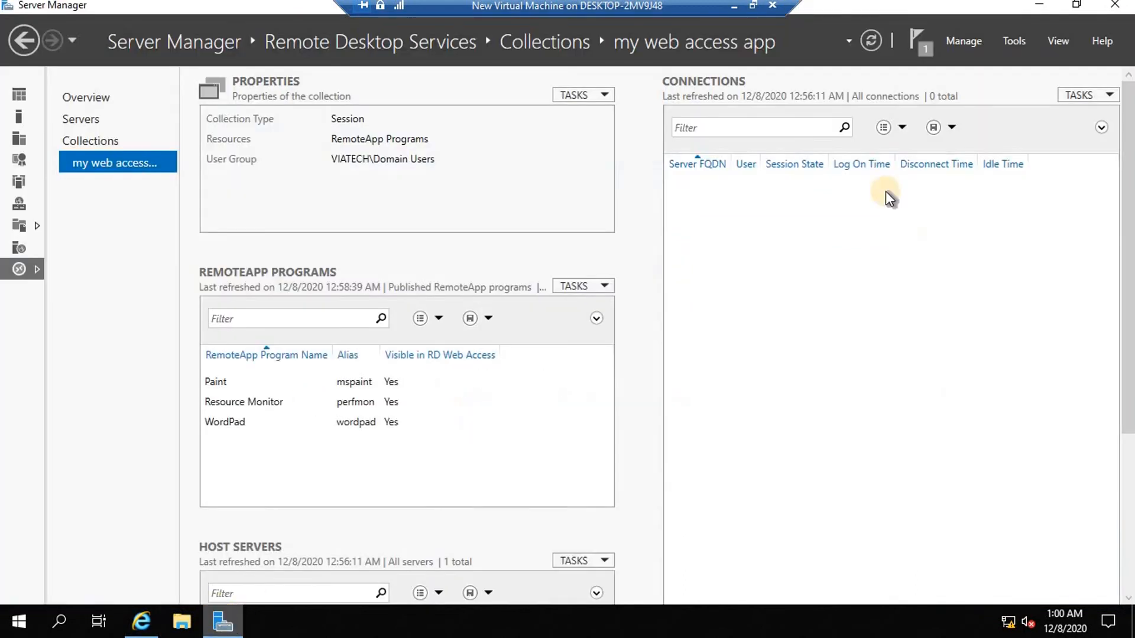
pyautogui.click(1010, 45)
pyautogui.click(972, 138)
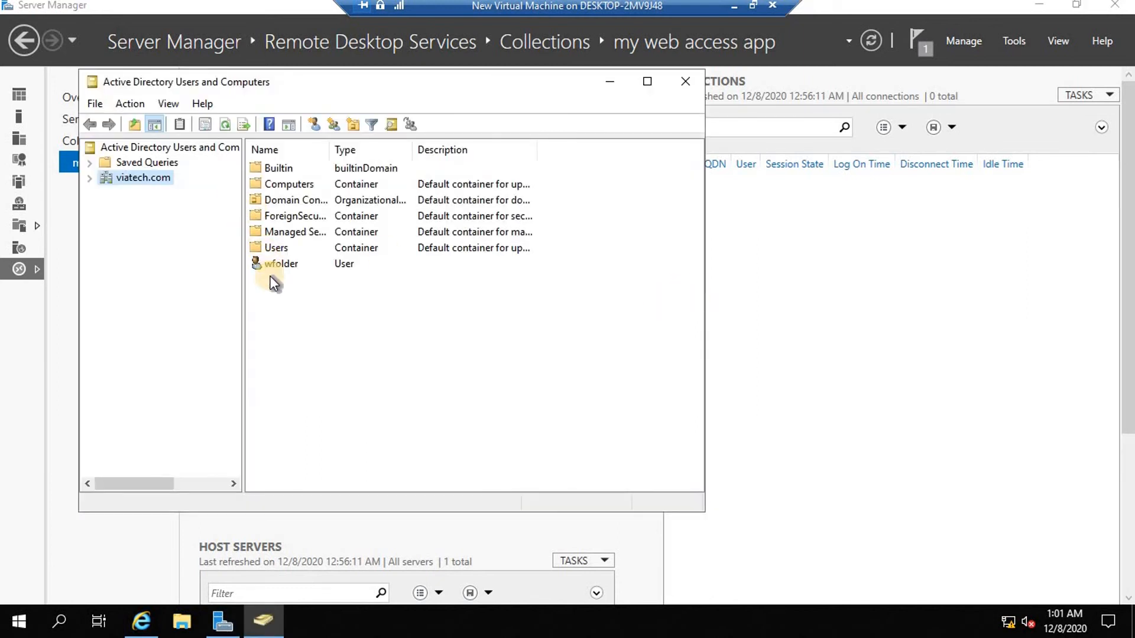
pyautogui.rightClick(281, 264)
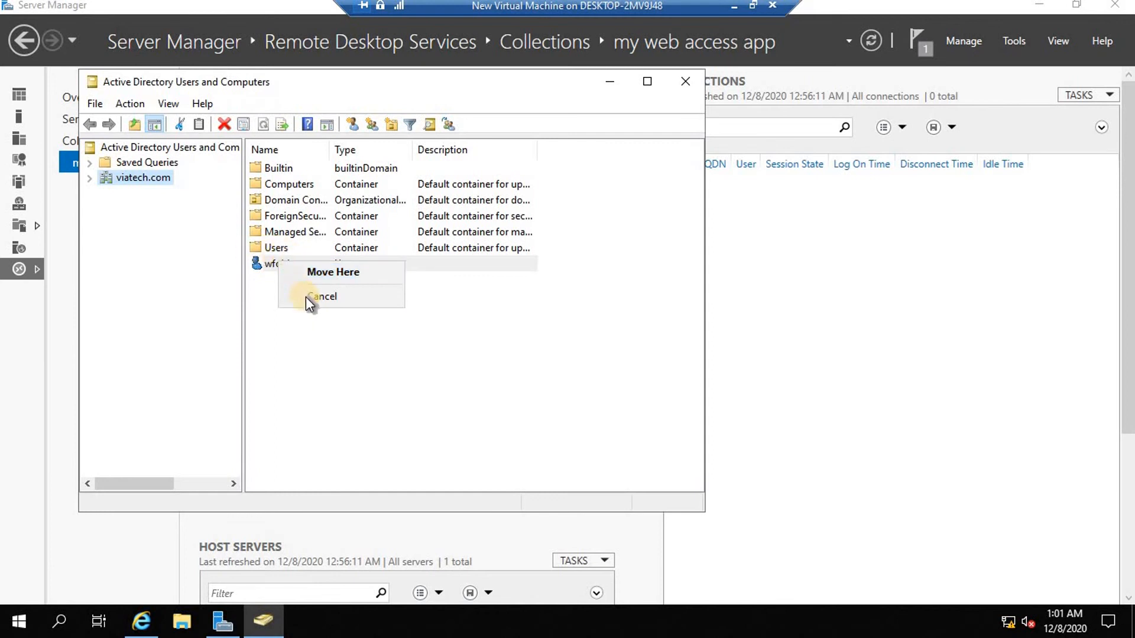
pyautogui.click(262, 267)
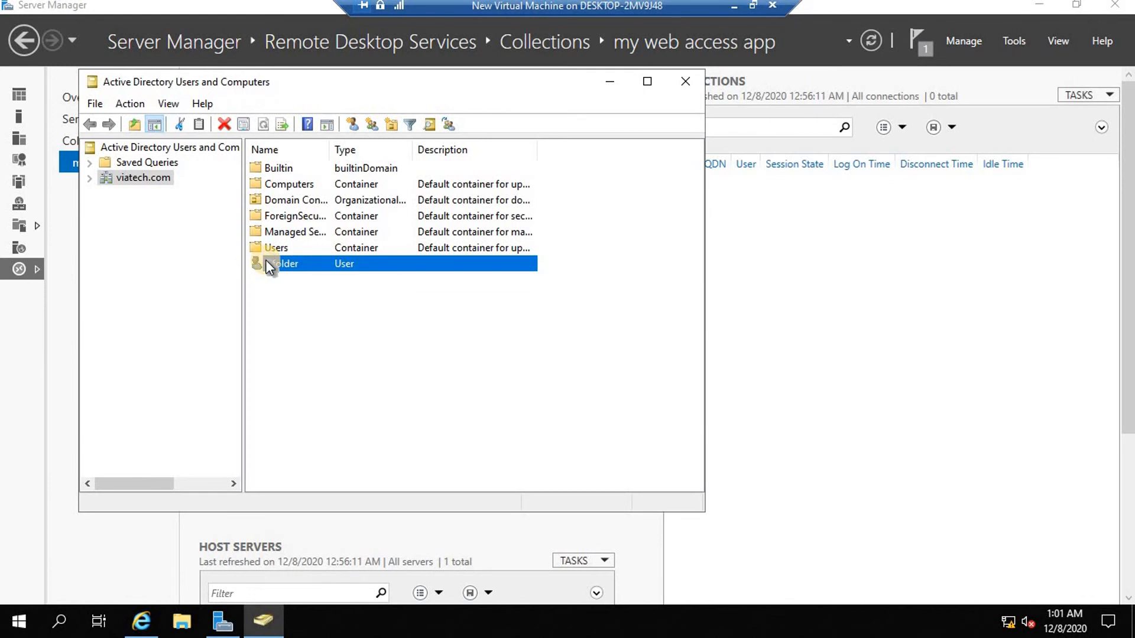
pyautogui.doubleClick(266, 262)
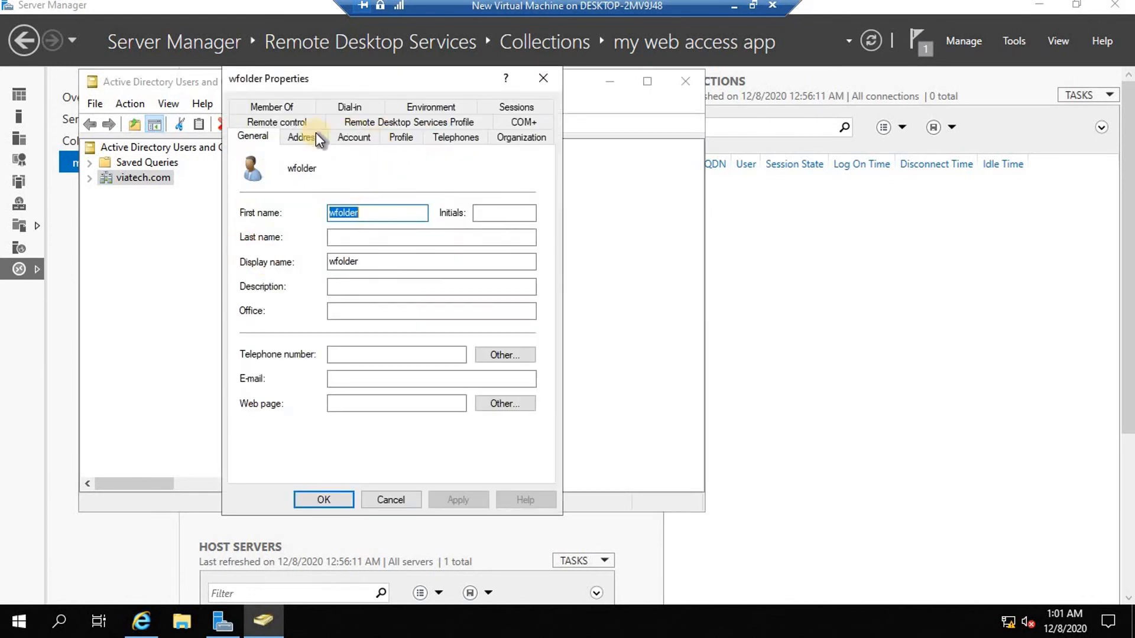
pyautogui.click(272, 106)
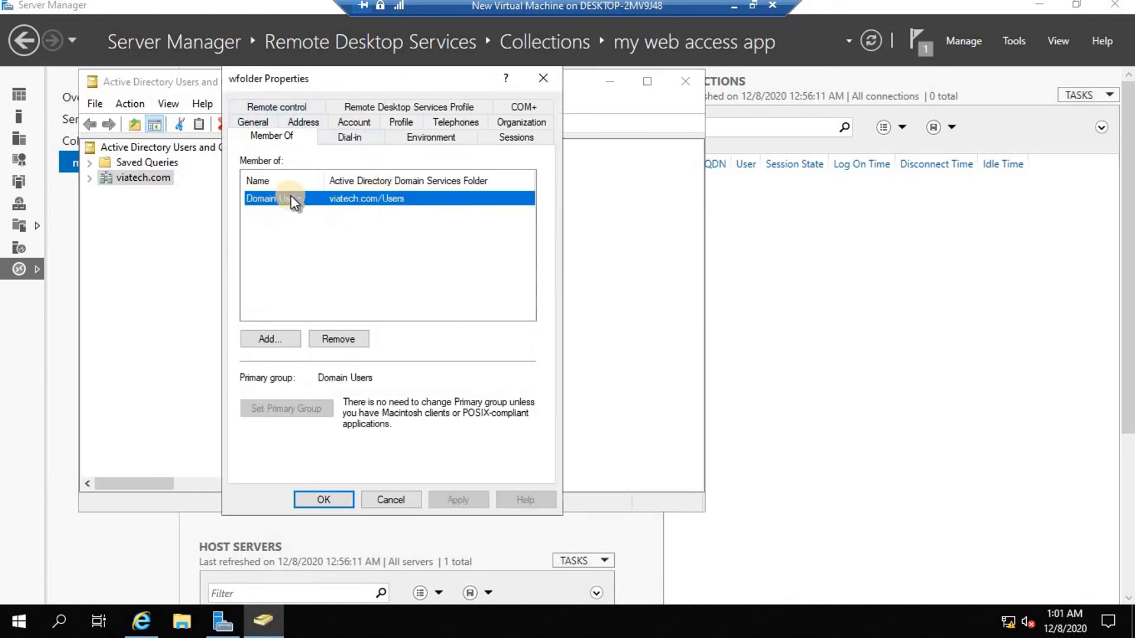
pyautogui.click(384, 503)
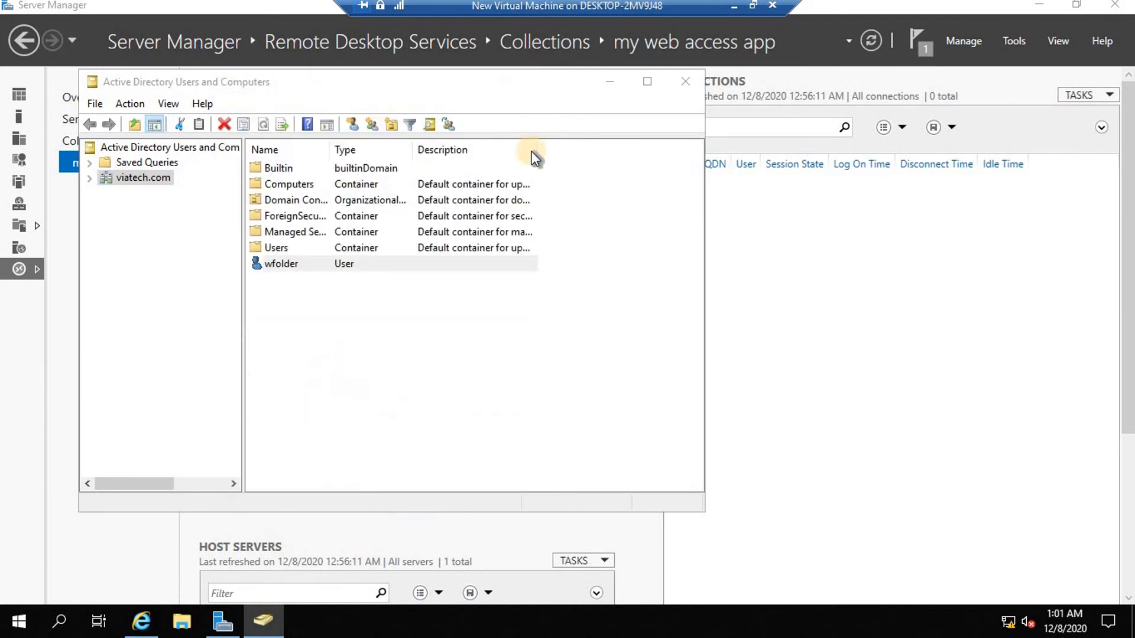
pyautogui.click(688, 79)
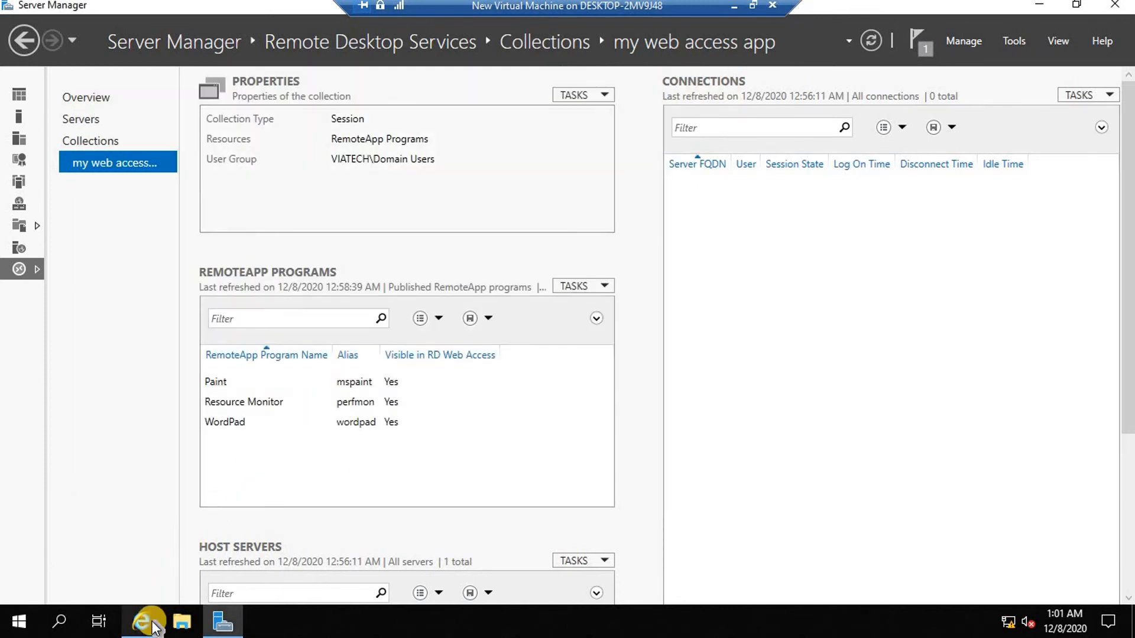
pyautogui.click(145, 619)
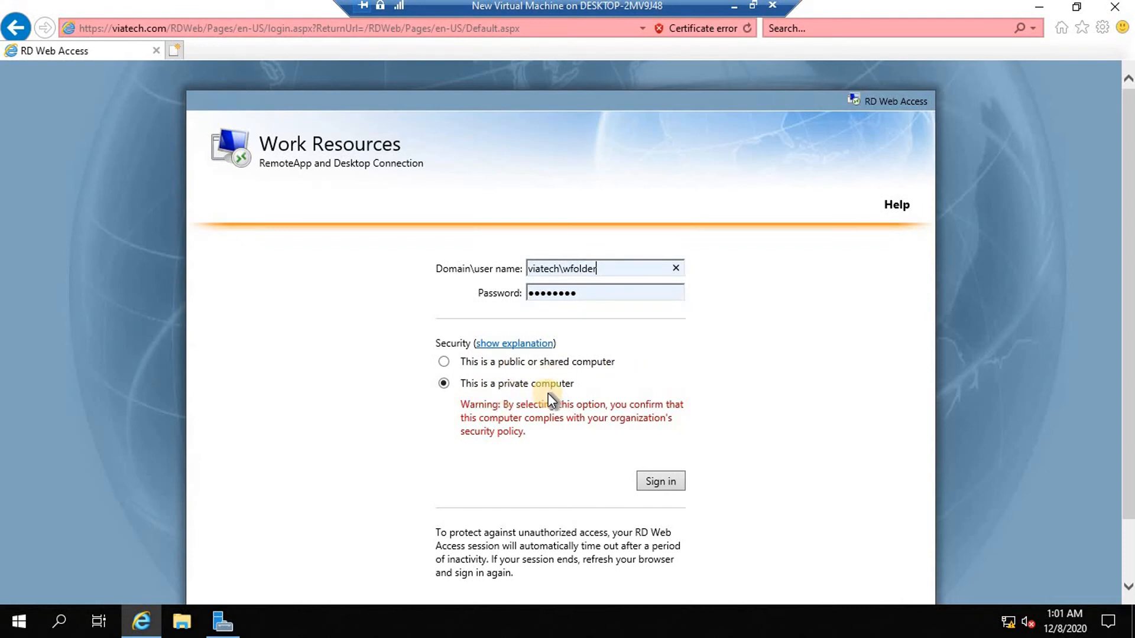
# Sign in to RD Web Access to see the published RemoteApp programs.
pyautogui.click(659, 482)
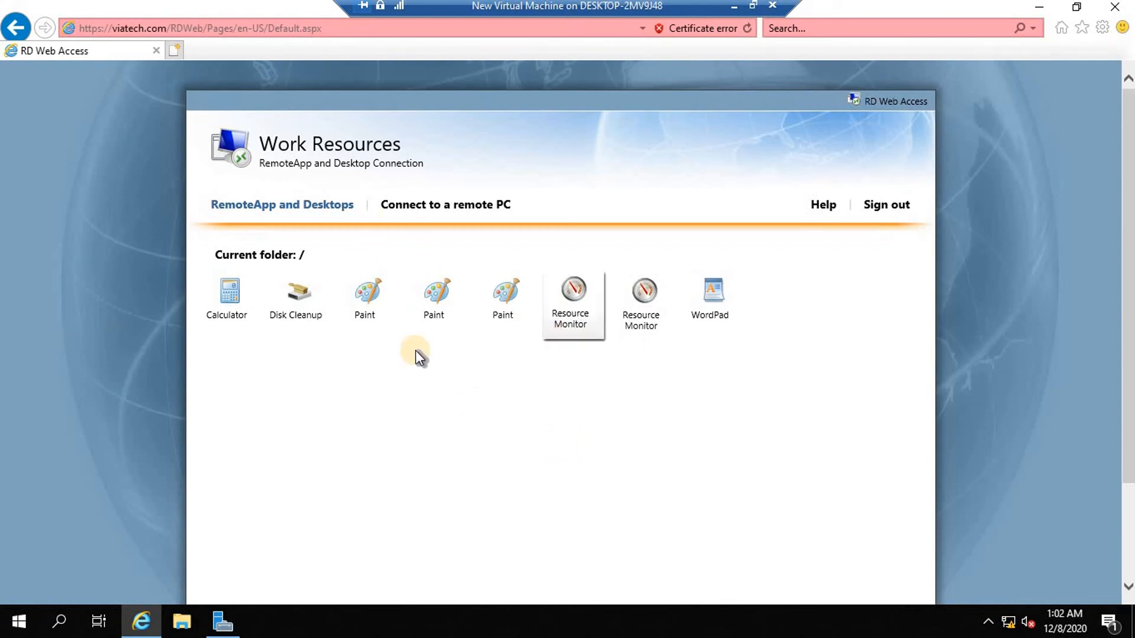
pyautogui.click(509, 289)
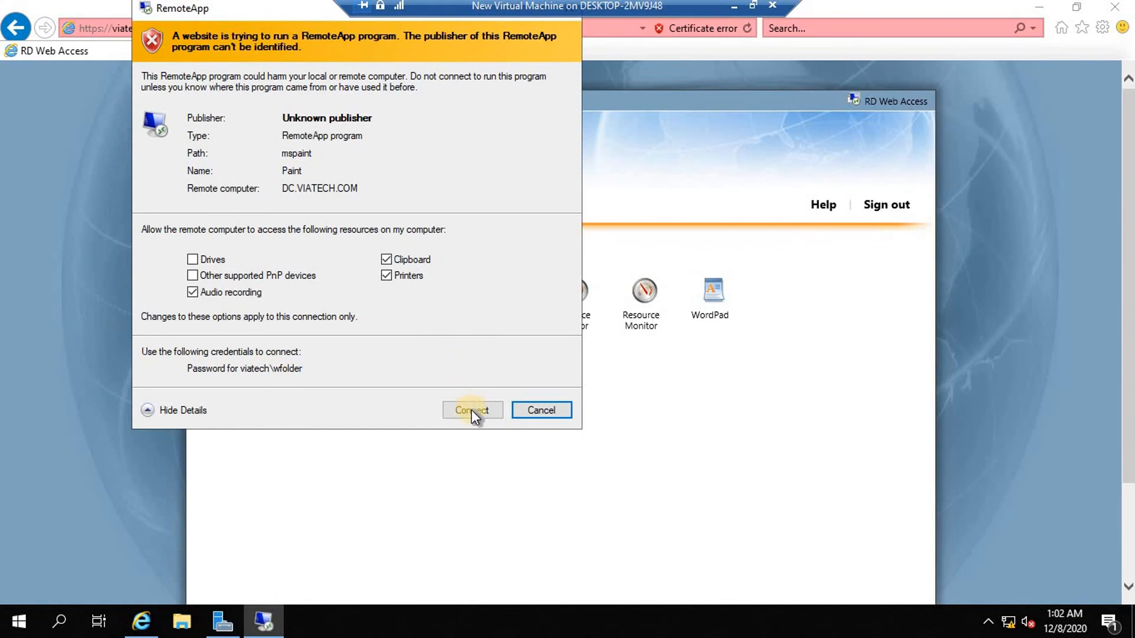
pyautogui.click(472, 409)
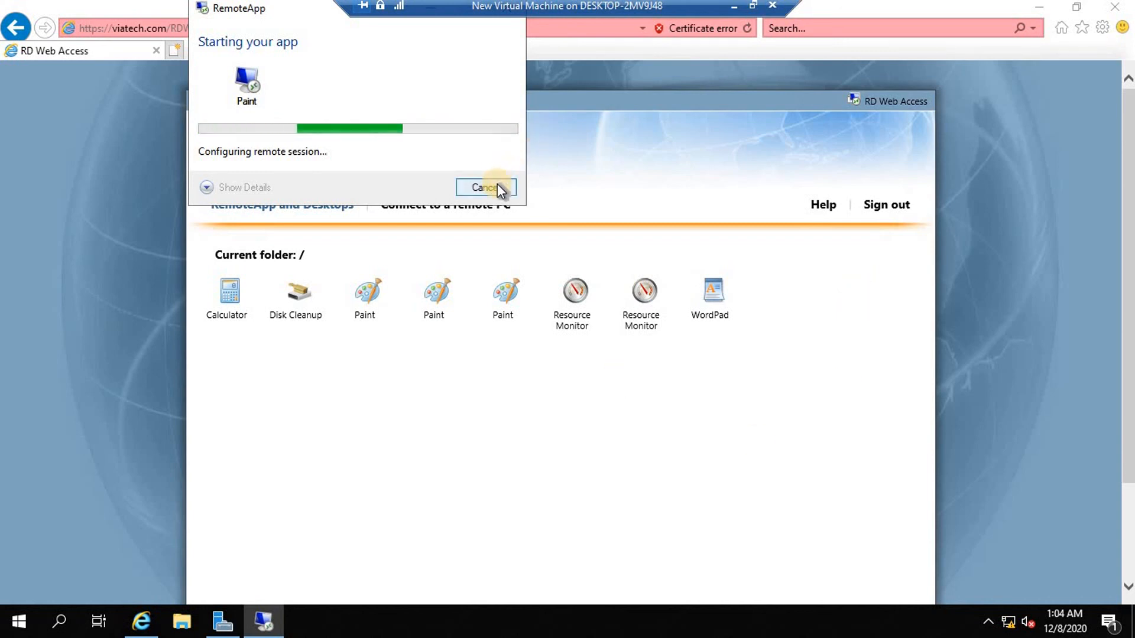
pyautogui.moveTo(296, 9); pyautogui.dragTo(502, 165)
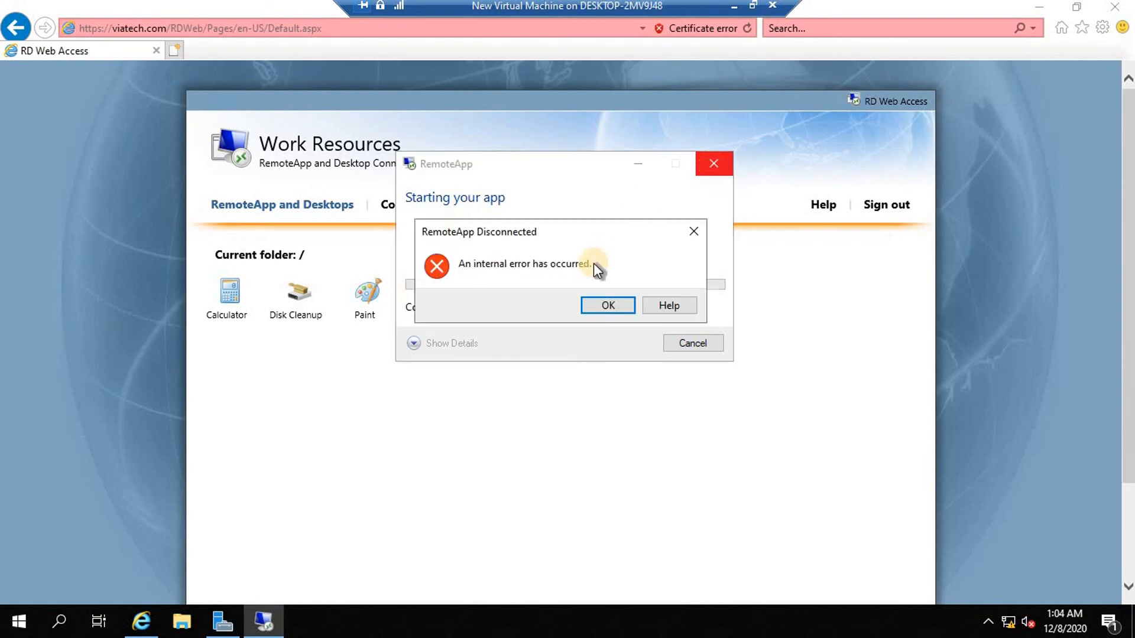
pyautogui.click(607, 305)
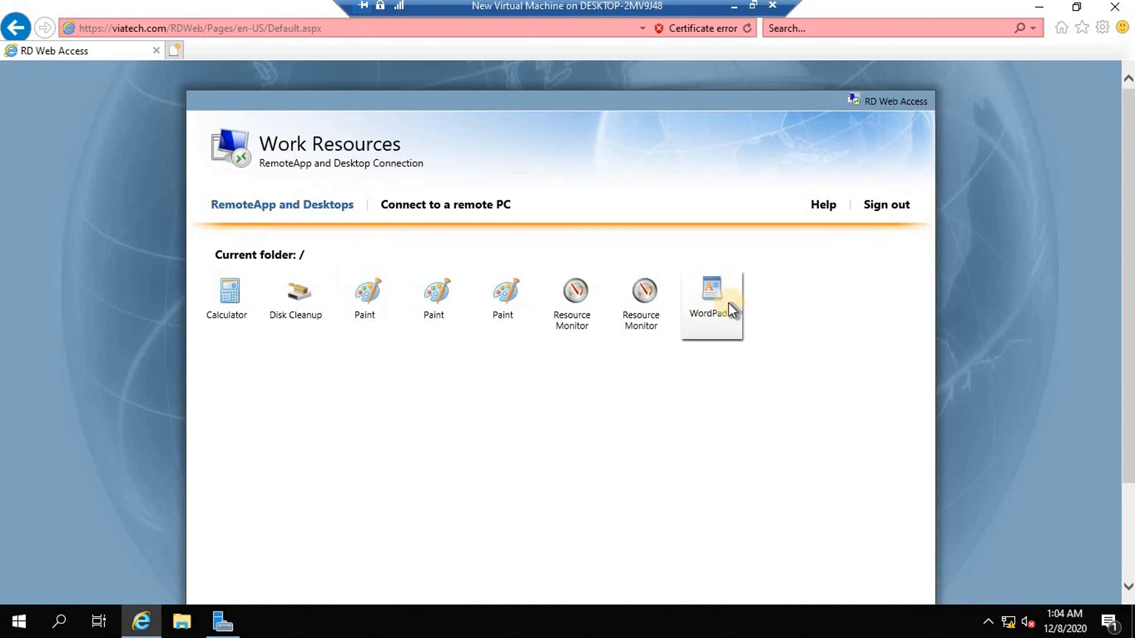
# Launch the WordPad RemoteApp with local Plug and Play devices shared, and confirm the connection.
pyautogui.click(710, 300)
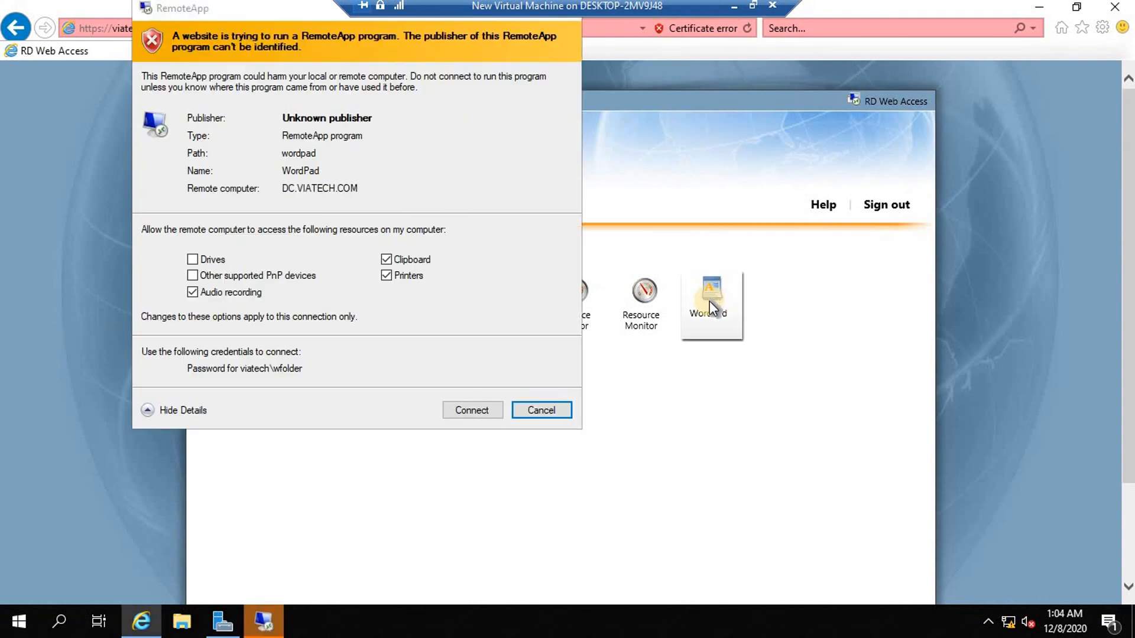
pyautogui.click(194, 275)
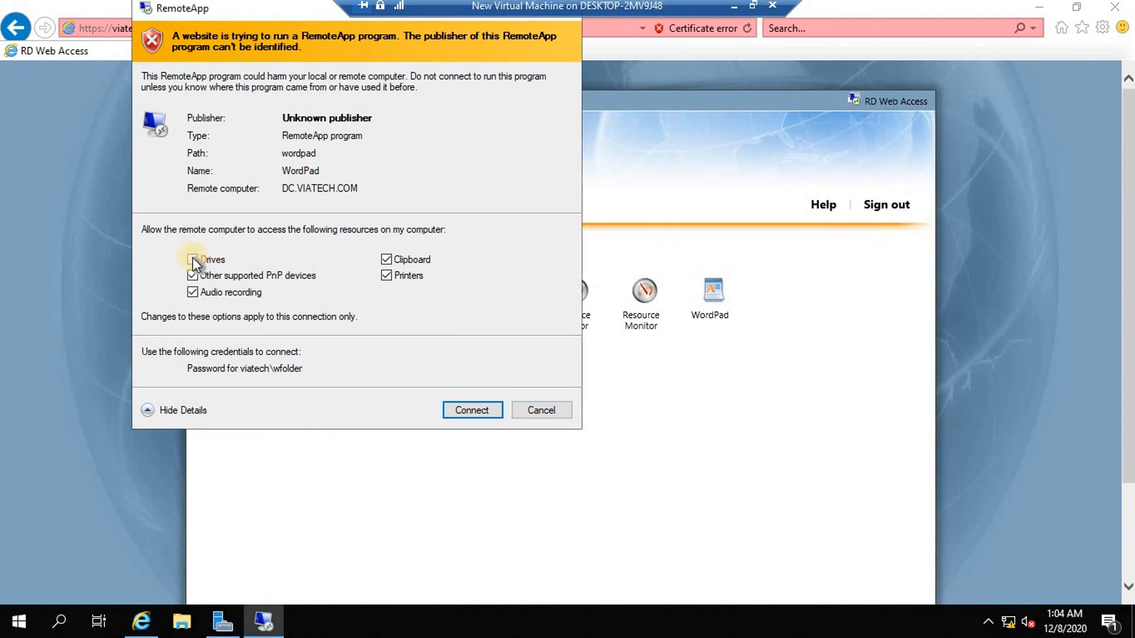
pyautogui.click(481, 412)
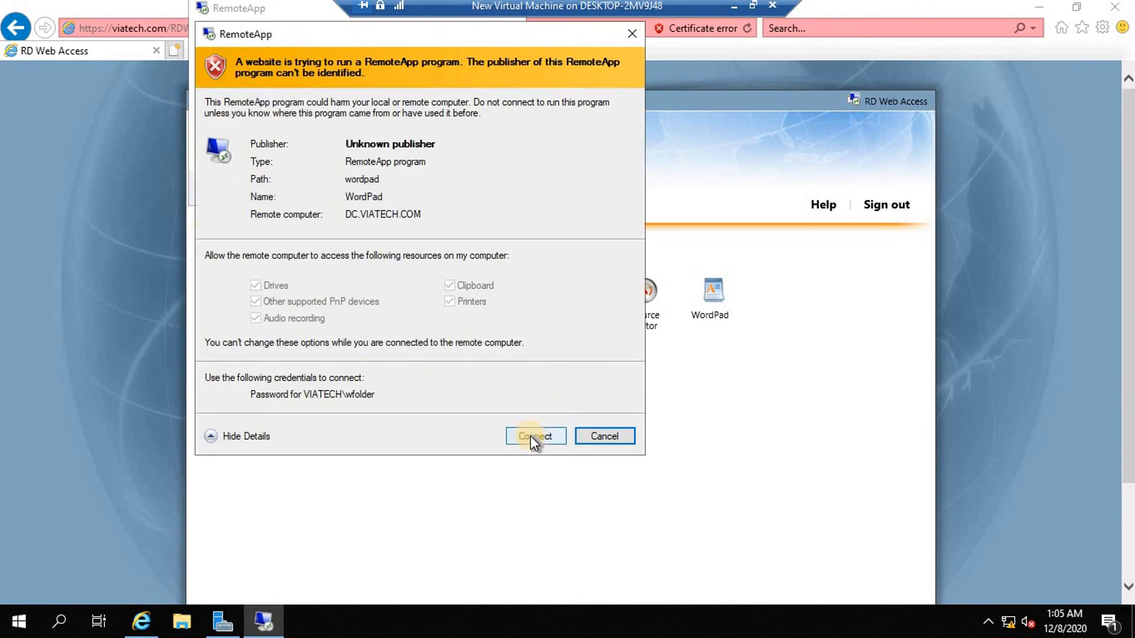
pyautogui.click(534, 436)
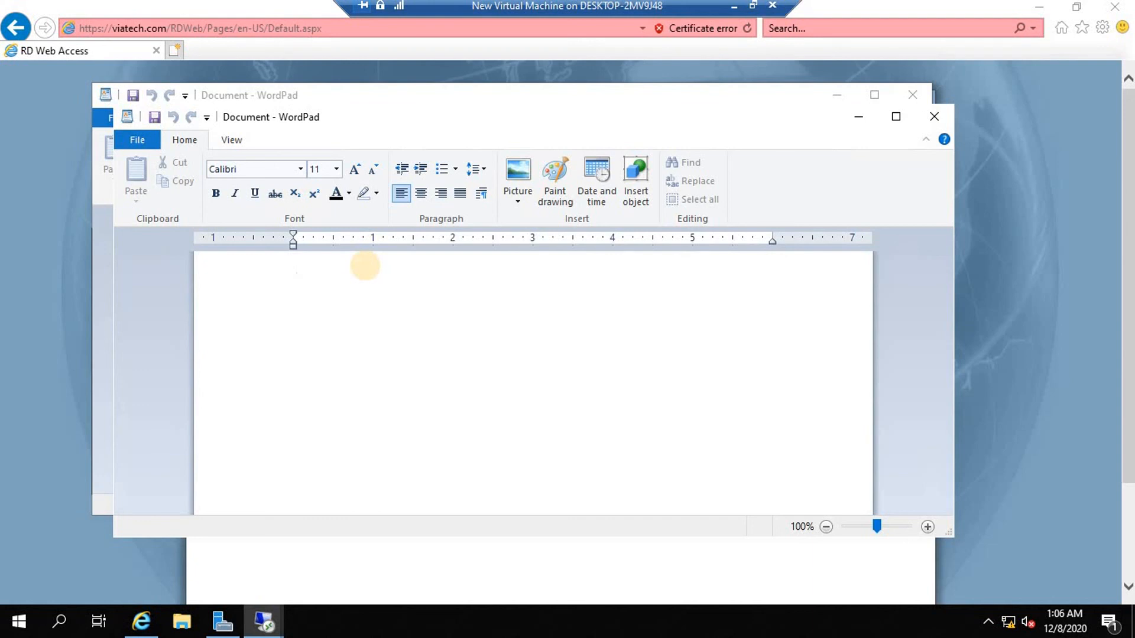
# Type 'store' into the WordPad document, then close it without saving.
pyautogui.write('lakjdlfkajldkfjl')
pyautogui.press('BackSpace')
pyautogui.press('BackSpace')
pyautogui.press('BackSpace')
pyautogui.press('BackSpace')
pyautogui.press('BackSpace')
pyautogui.press('BackSpace')
pyautogui.press('BackSpace')
pyautogui.press('BackSpace')
pyautogui.press('BackSpace')
pyautogui.press('BackSpace')
pyautogui.press('BackSpace')
pyautogui.press('BackSpace')
pyautogui.press('BackSpace')
pyautogui.press('BackSpace')
pyautogui.press('BackSpace')
pyautogui.press('BackSpace')
pyautogui.write('store')
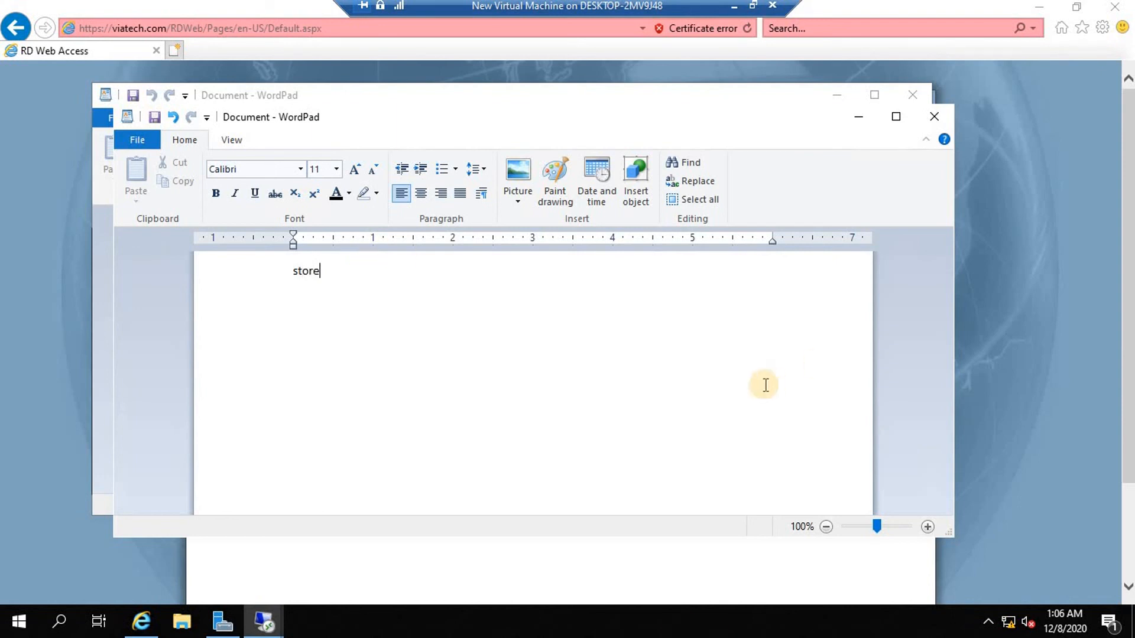
pyautogui.click(933, 116)
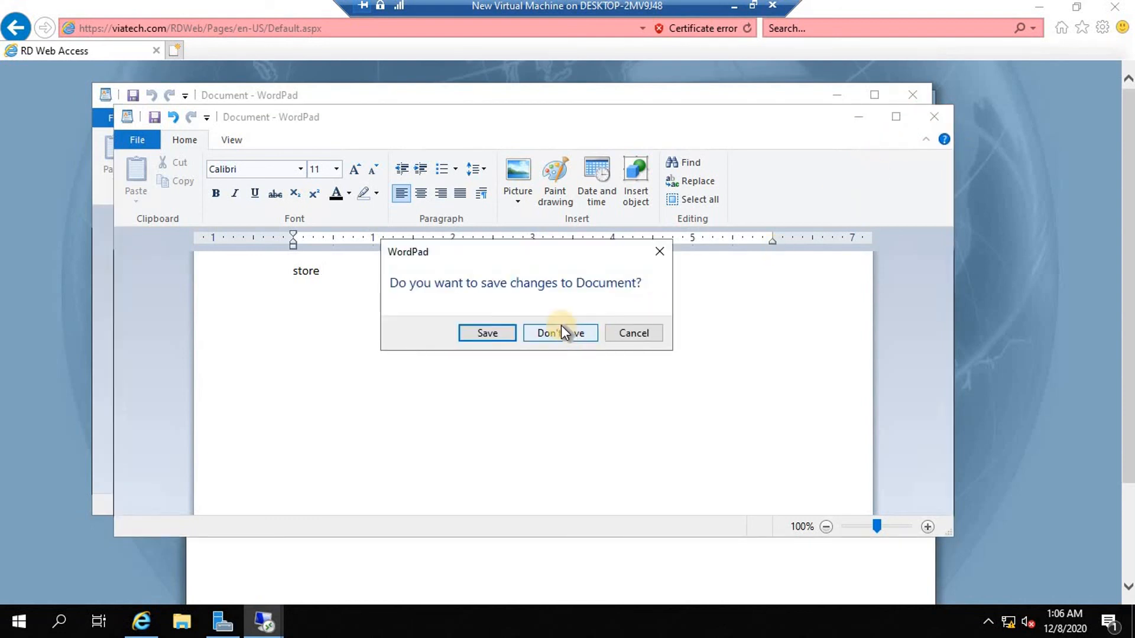
pyautogui.click(560, 333)
# Close the remaining WordPad window and launch the Paint RemoteApp, confirming the remote connection.
pyautogui.click(912, 94)
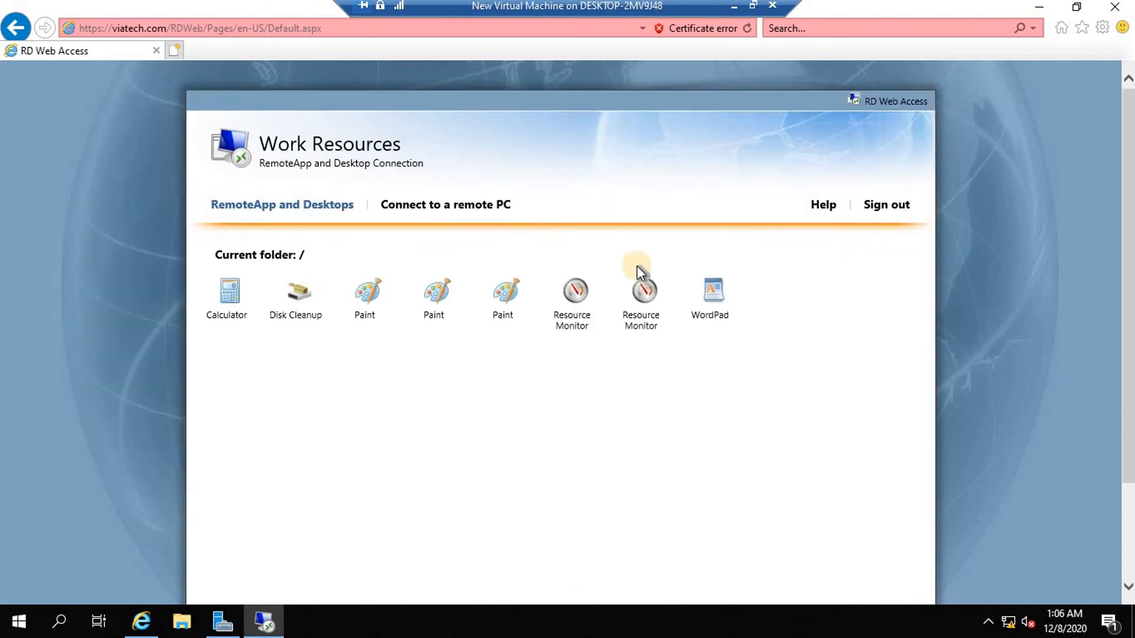
pyautogui.click(500, 303)
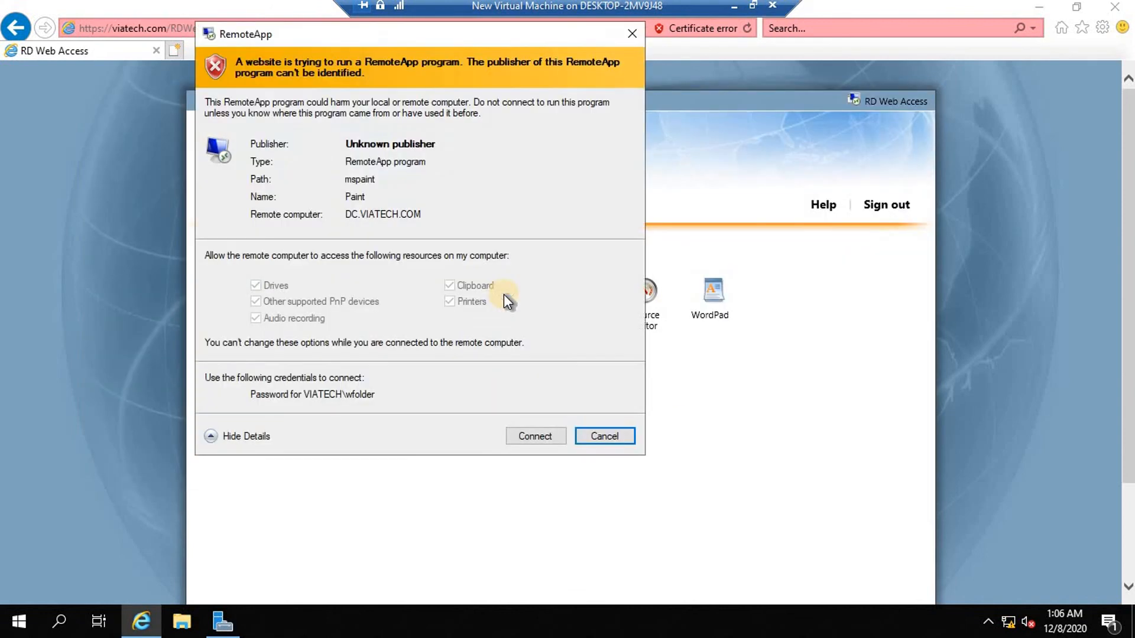
pyautogui.click(549, 437)
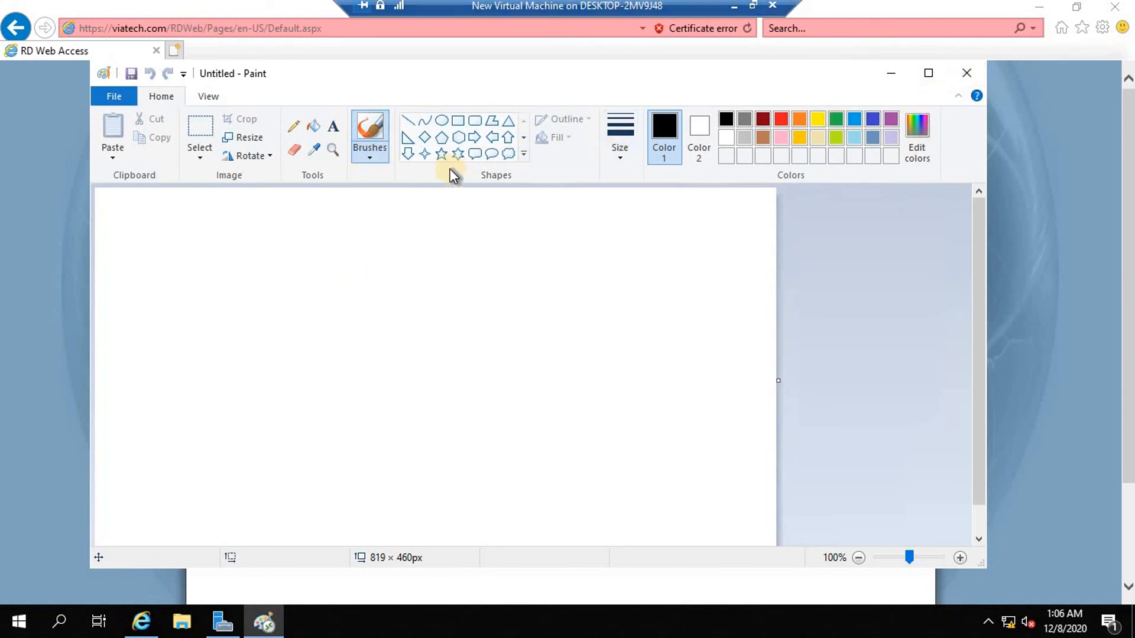
# Paint a black stroke and add the text 'testing' to the canvas.
pyautogui.moveTo(328, 226); pyautogui.dragTo(289, 239)
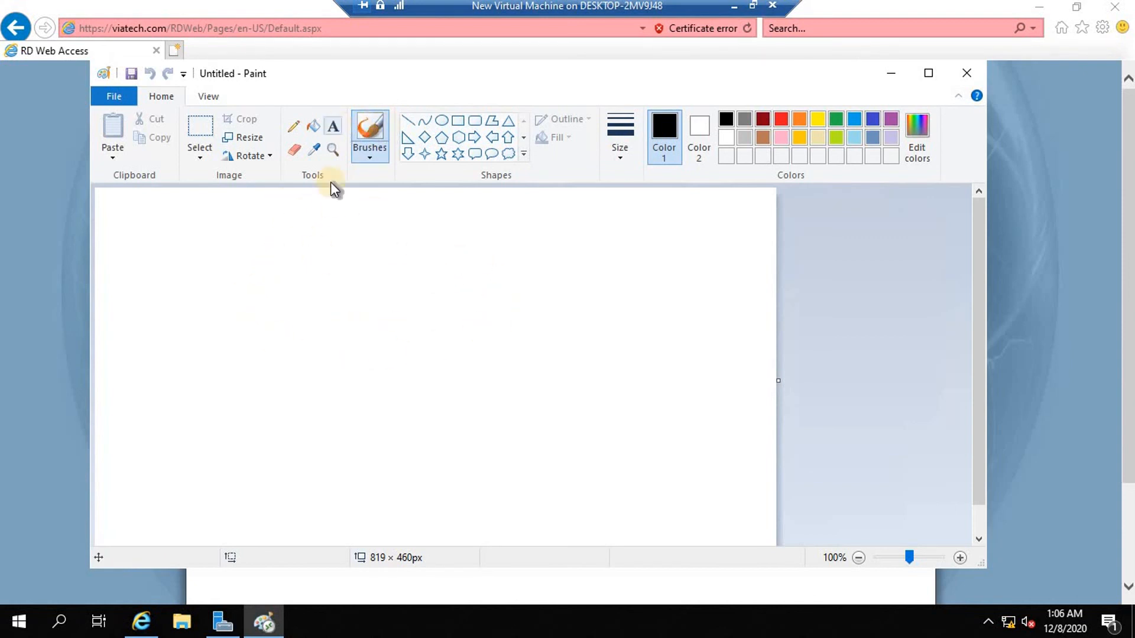
pyautogui.click(331, 126)
pyautogui.click(319, 270)
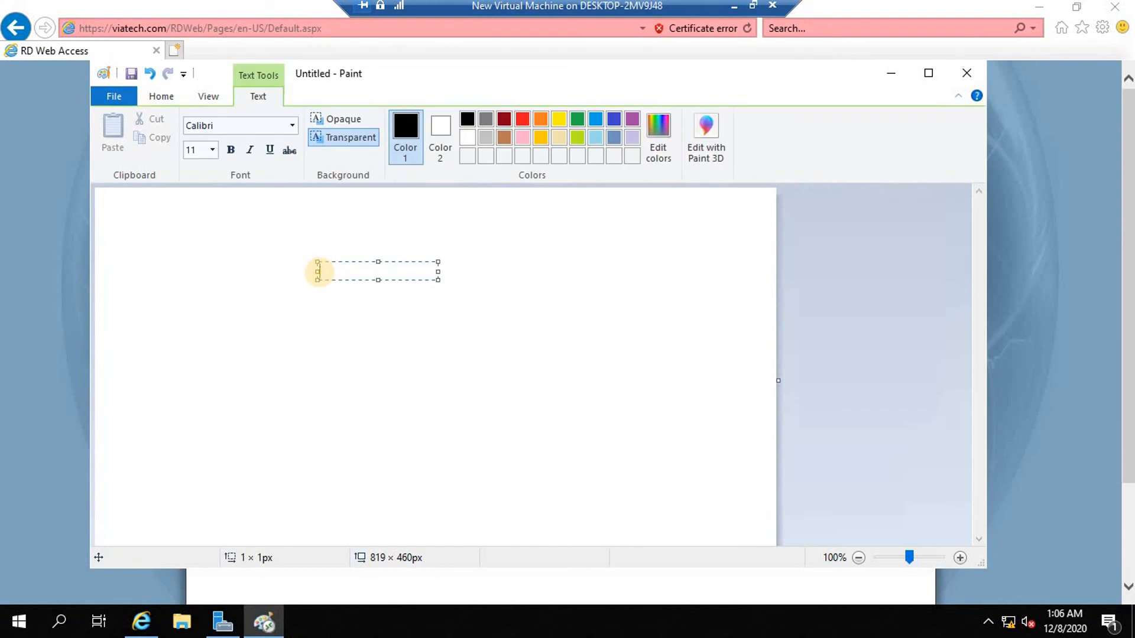
pyautogui.write('testing')
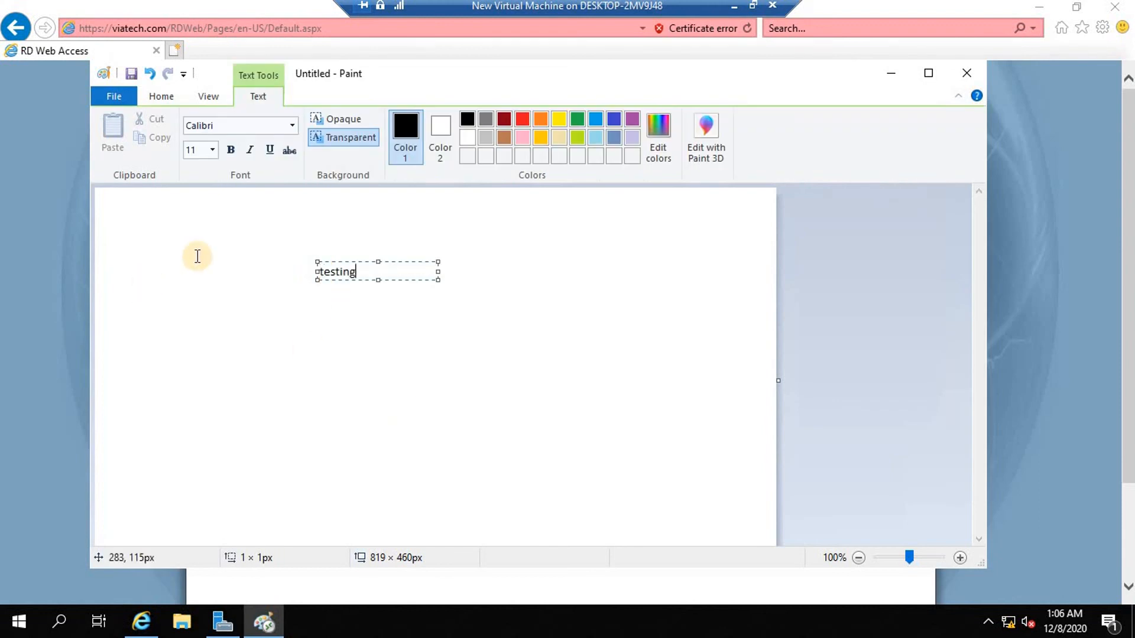
pyautogui.click(105, 97)
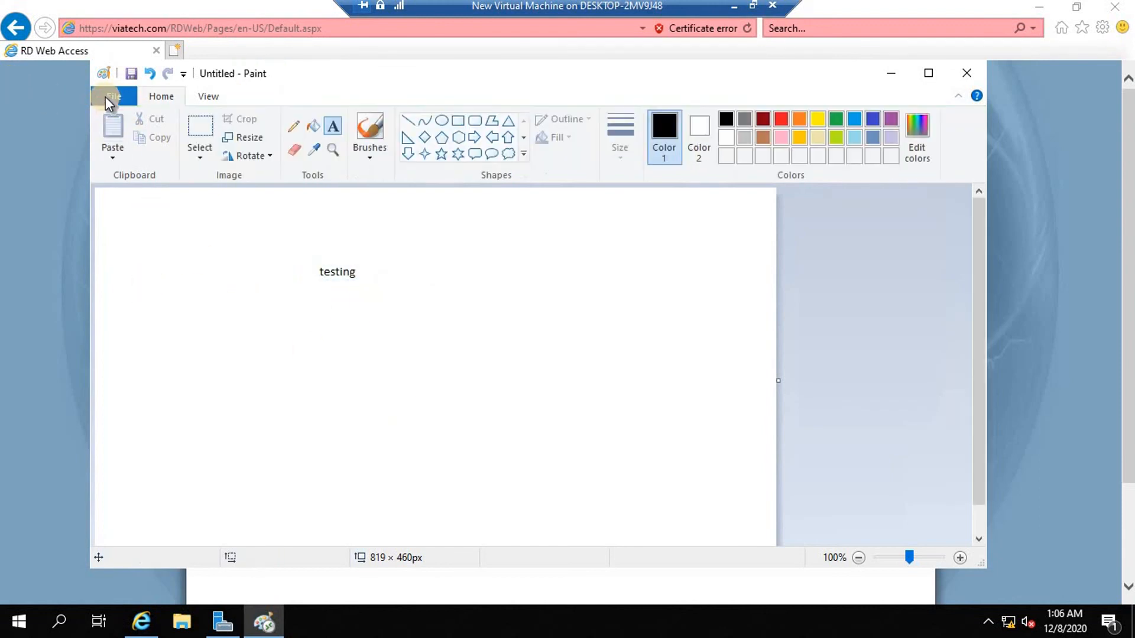
# Save the picture as 'test' in the Desktop folder.
pyautogui.click(105, 96)
pyautogui.click(142, 200)
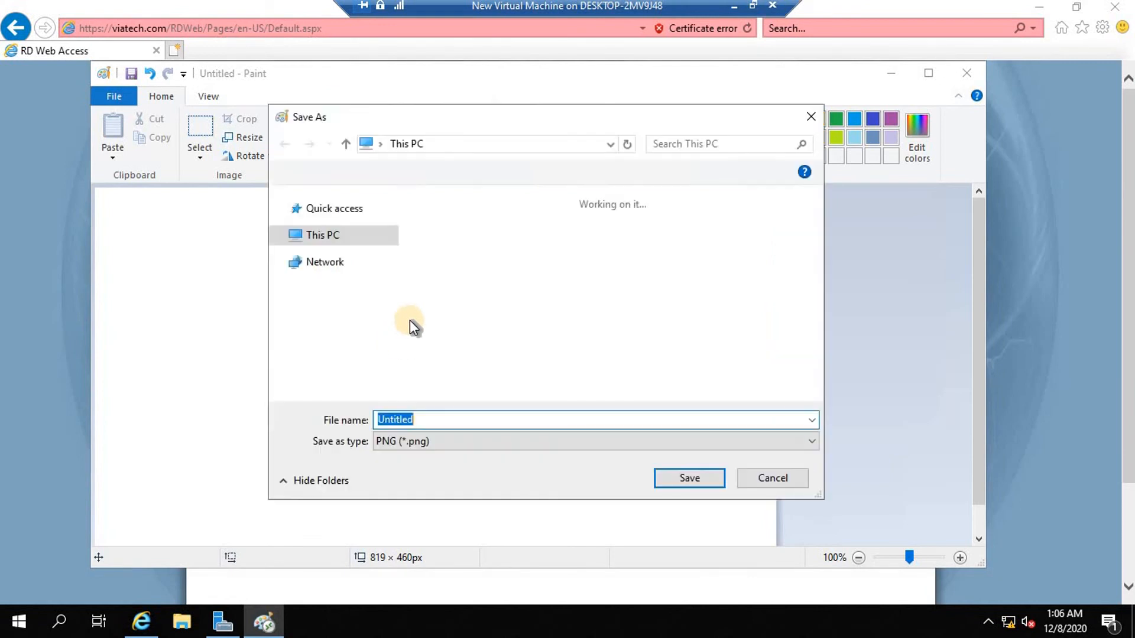
pyautogui.click(326, 228)
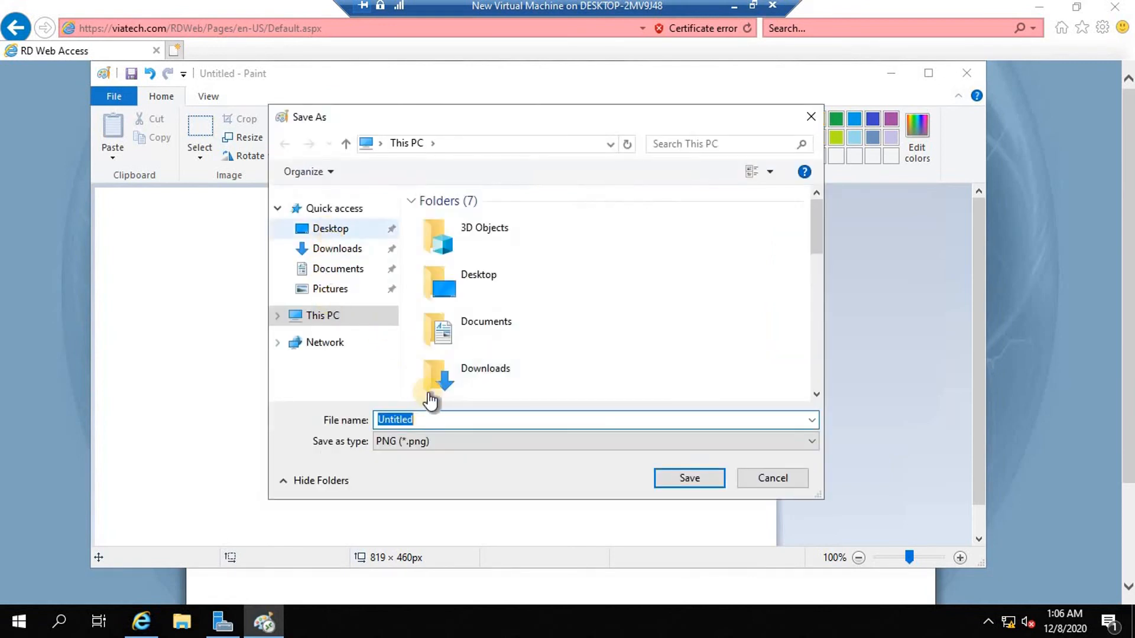
pyautogui.write('test')
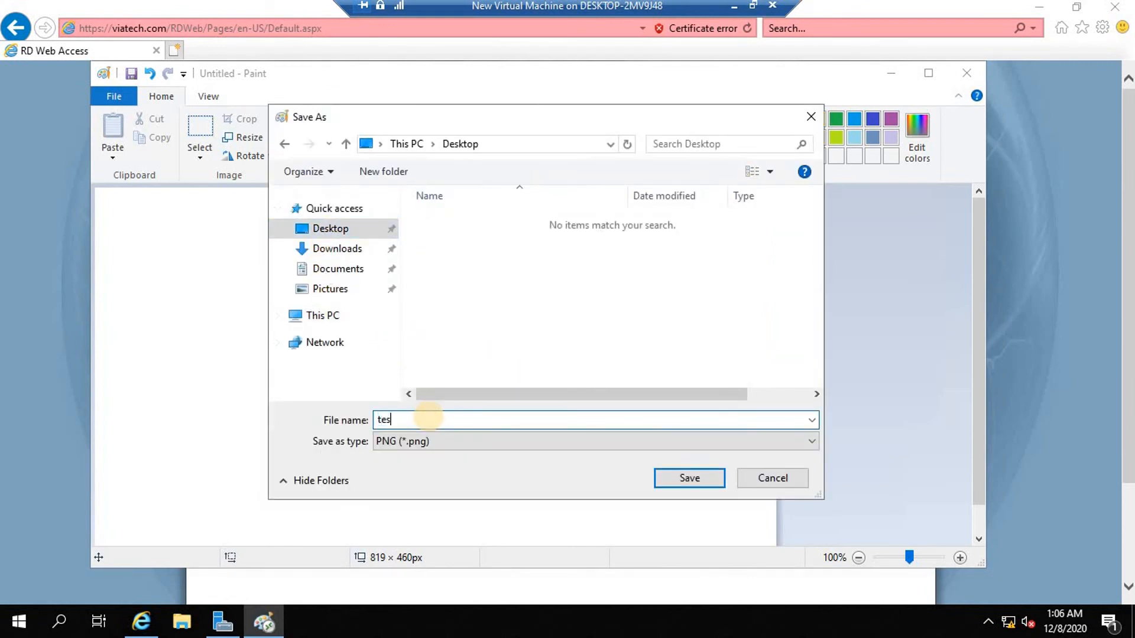
pyautogui.click(683, 476)
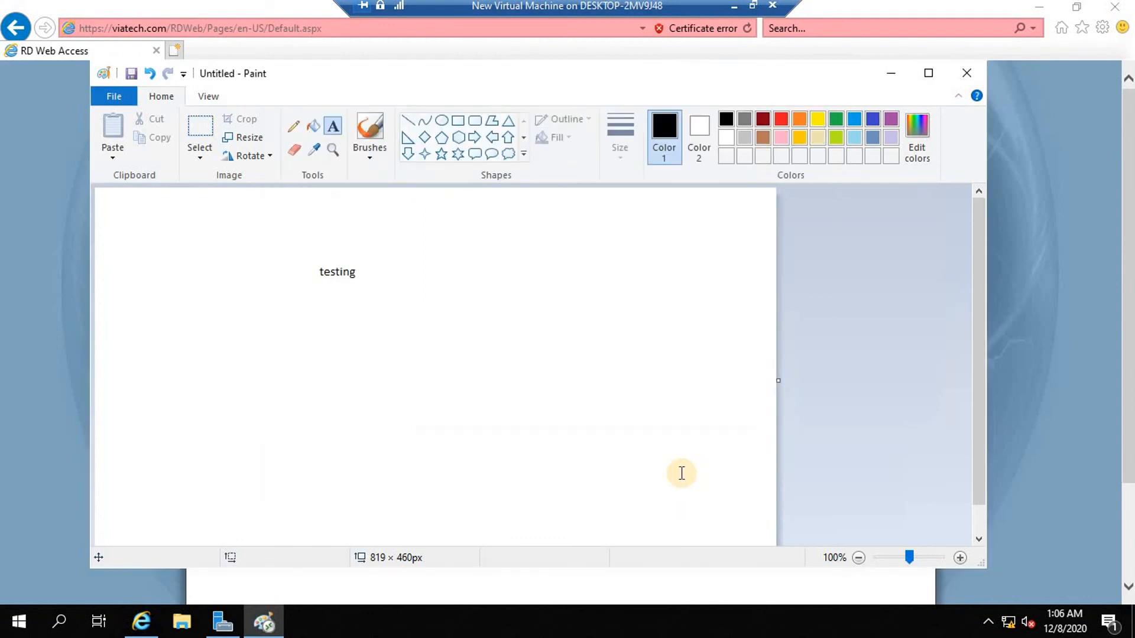
# Close Paint and sign out of the RD Web Access Work Resources page.
pyautogui.click(953, 74)
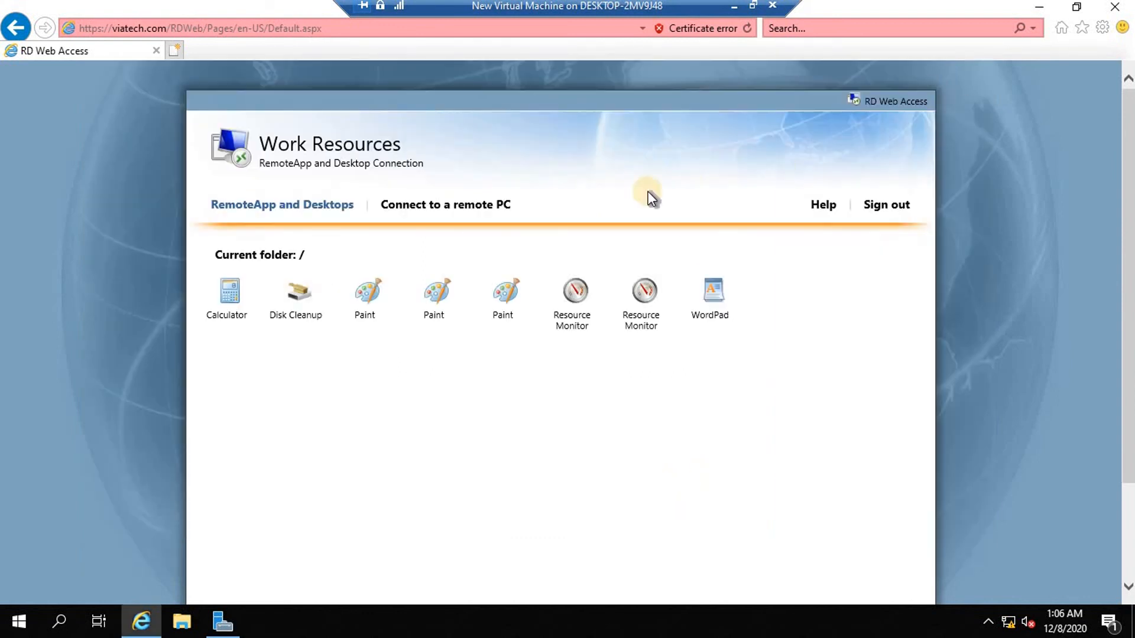
pyautogui.click(885, 208)
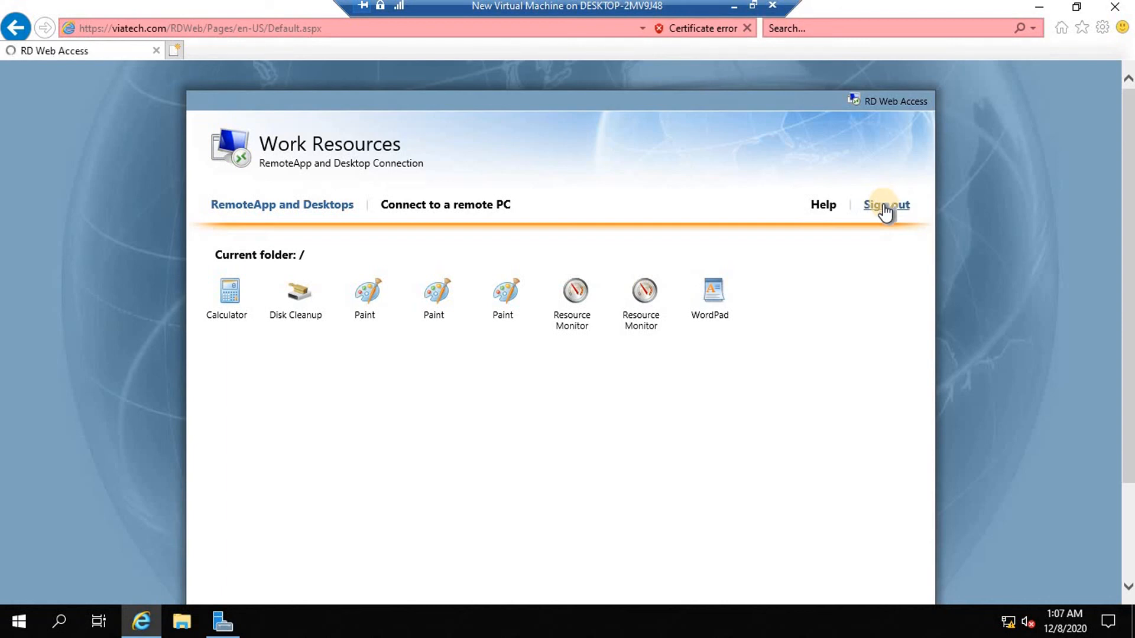
pyautogui.click(573, 289)
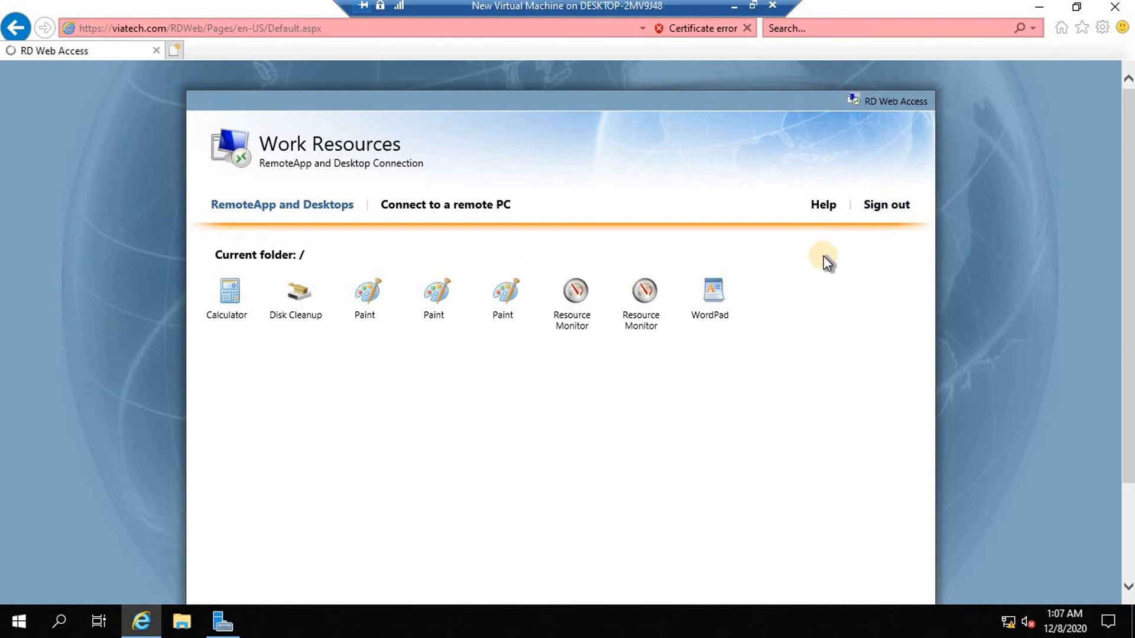
pyautogui.click(883, 207)
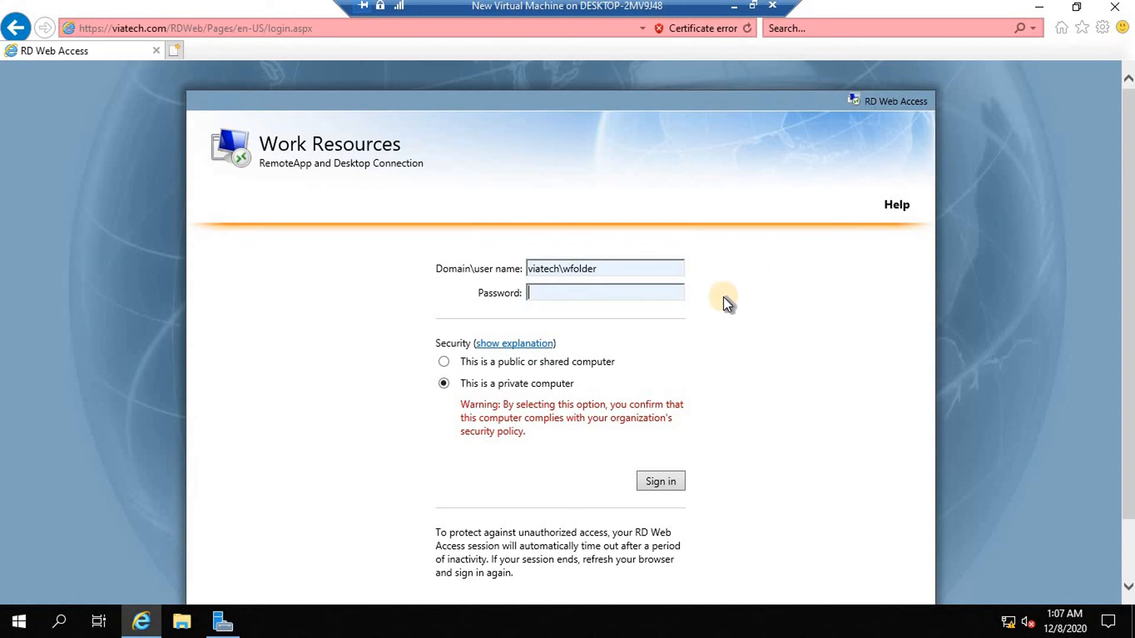
# Minimize Internet Explorer and Server Manager to reveal the Windows Server desktop.
pyautogui.click(1040, 8)
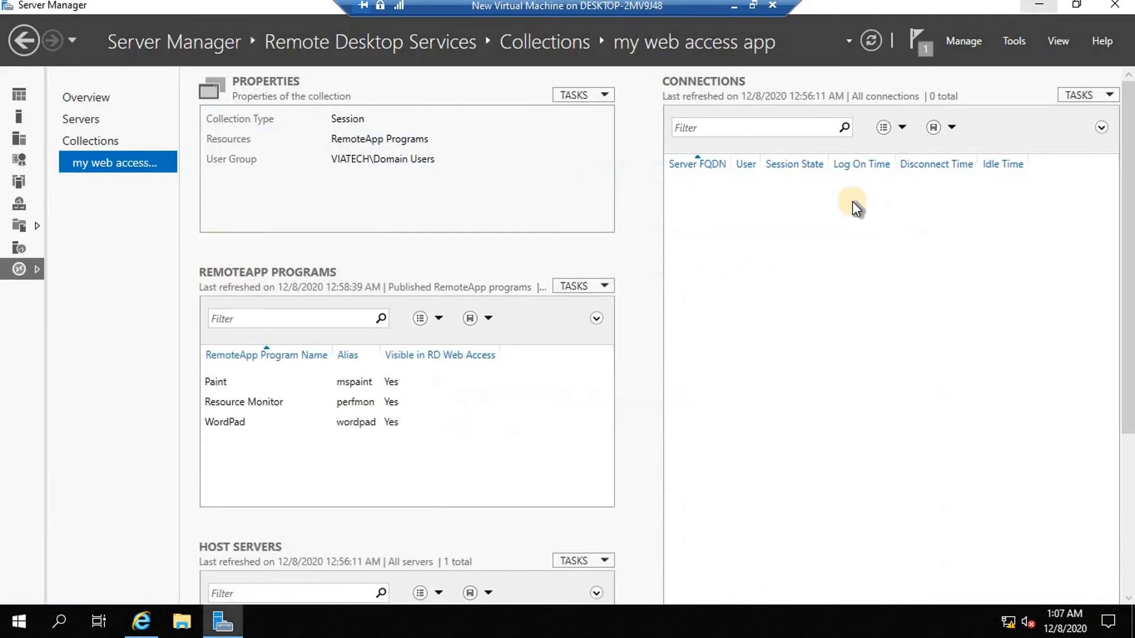
pyautogui.click(1031, 7)
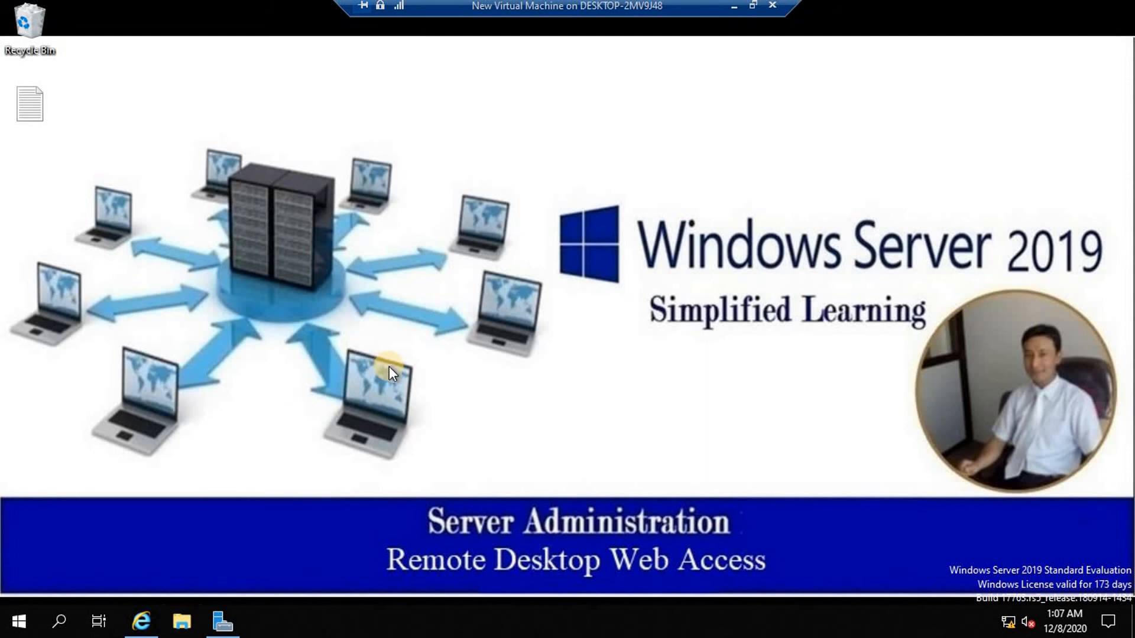
pyautogui.press('super+e')
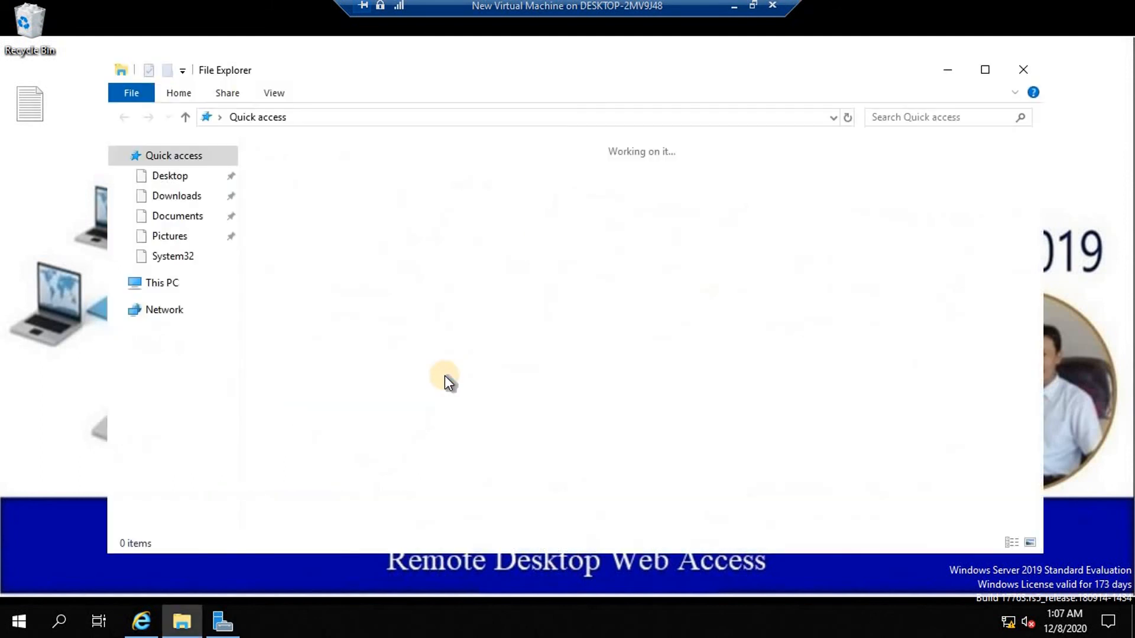
pyautogui.click(162, 285)
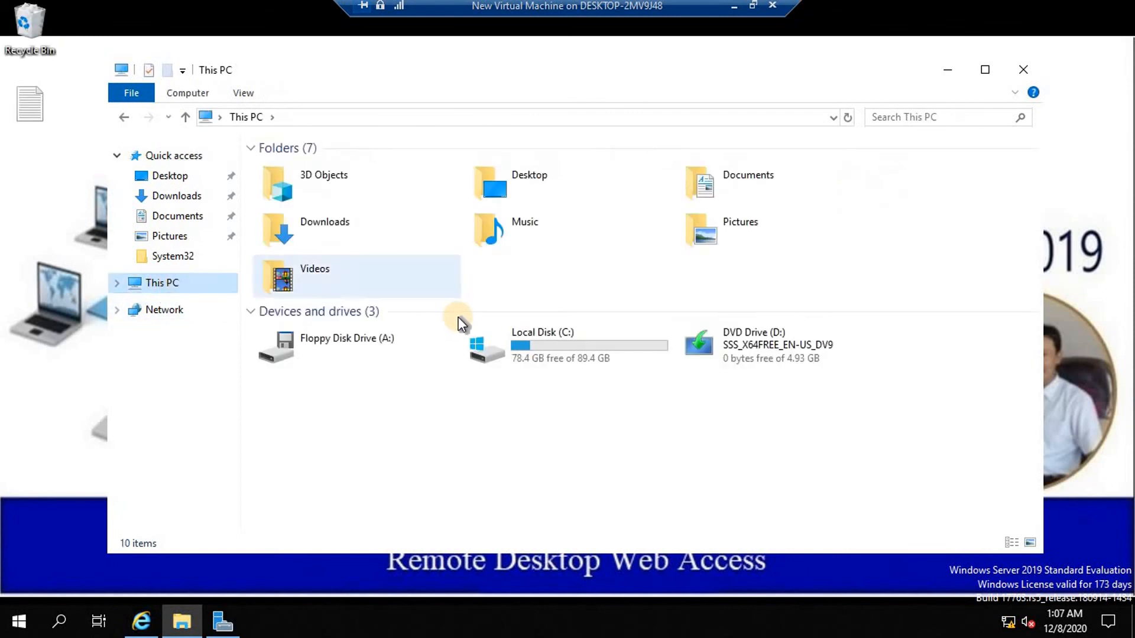
pyautogui.doubleClick(575, 345)
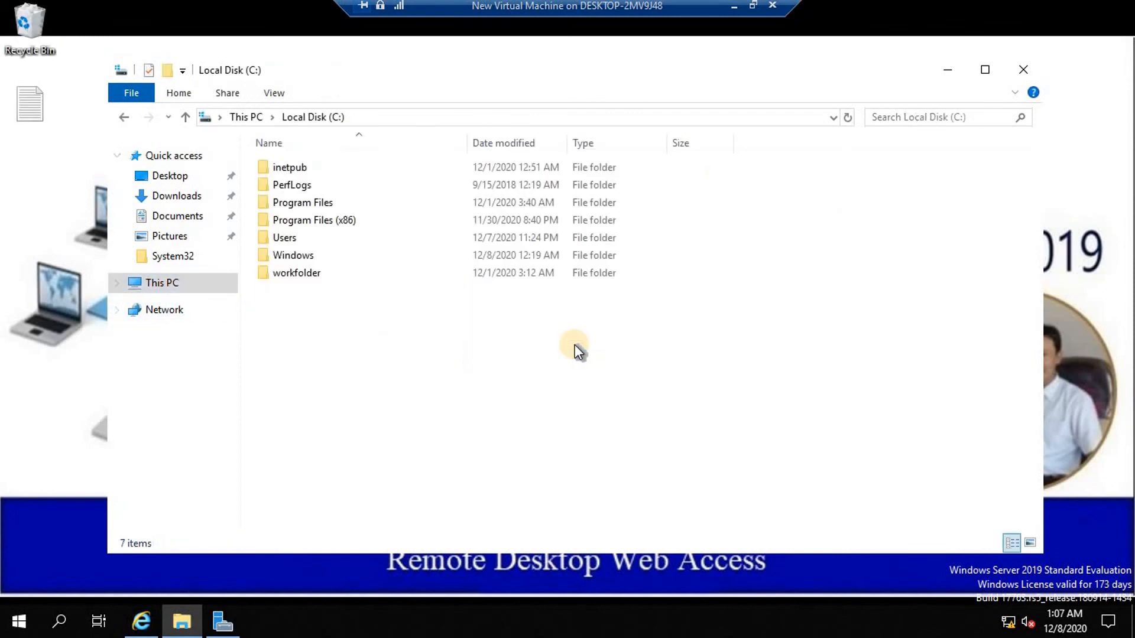
pyautogui.click(280, 236)
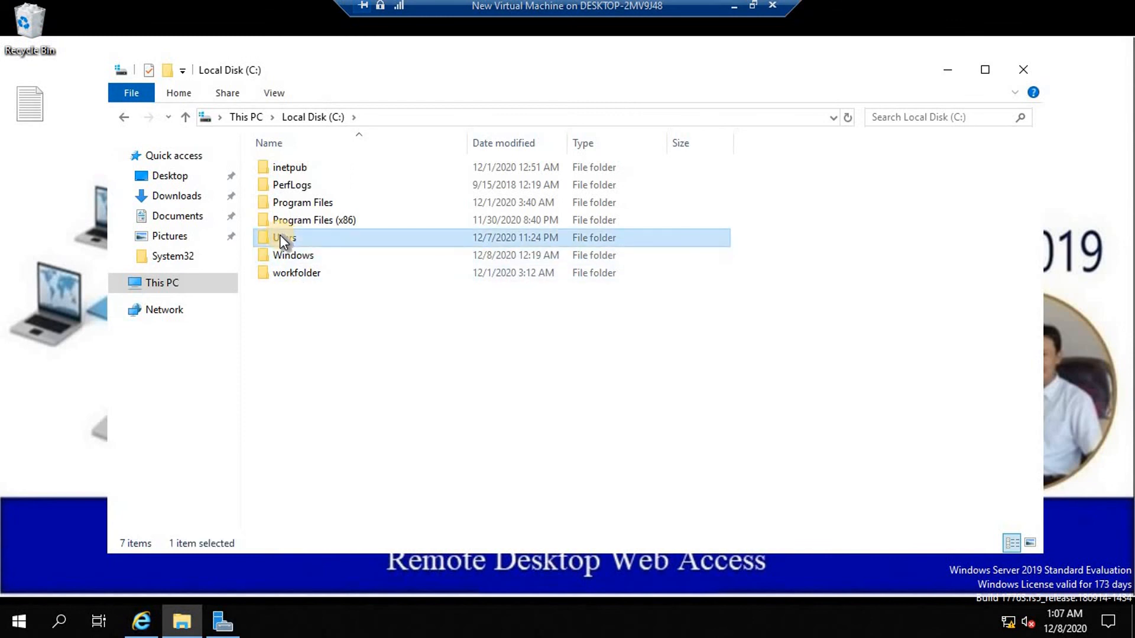
pyautogui.press('Return')
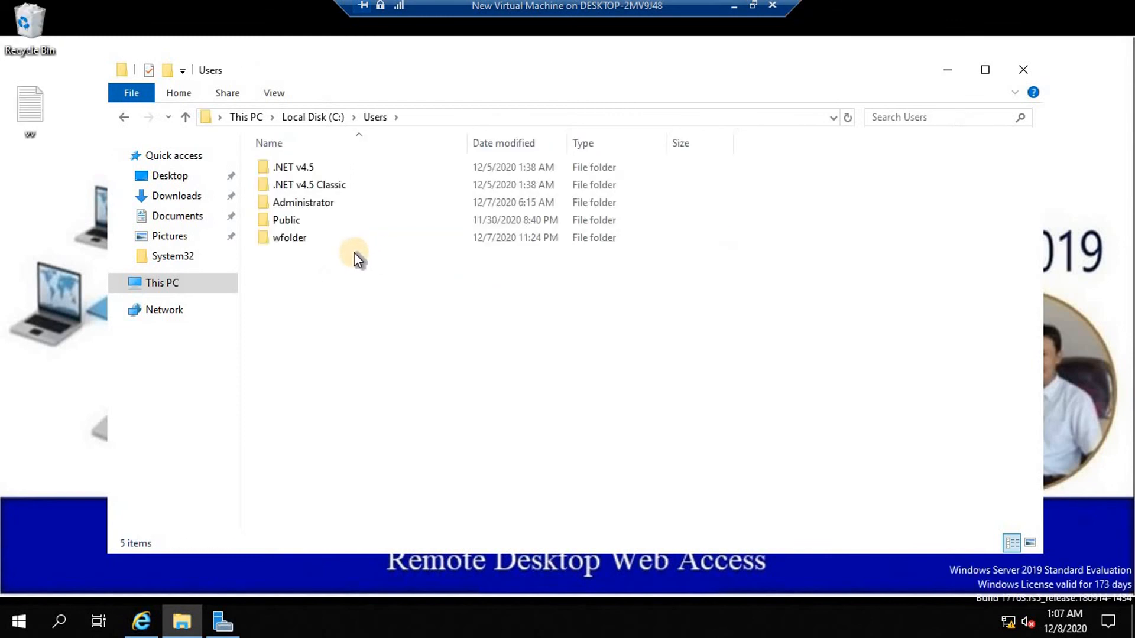
pyautogui.click(283, 239)
pyautogui.press('Return')
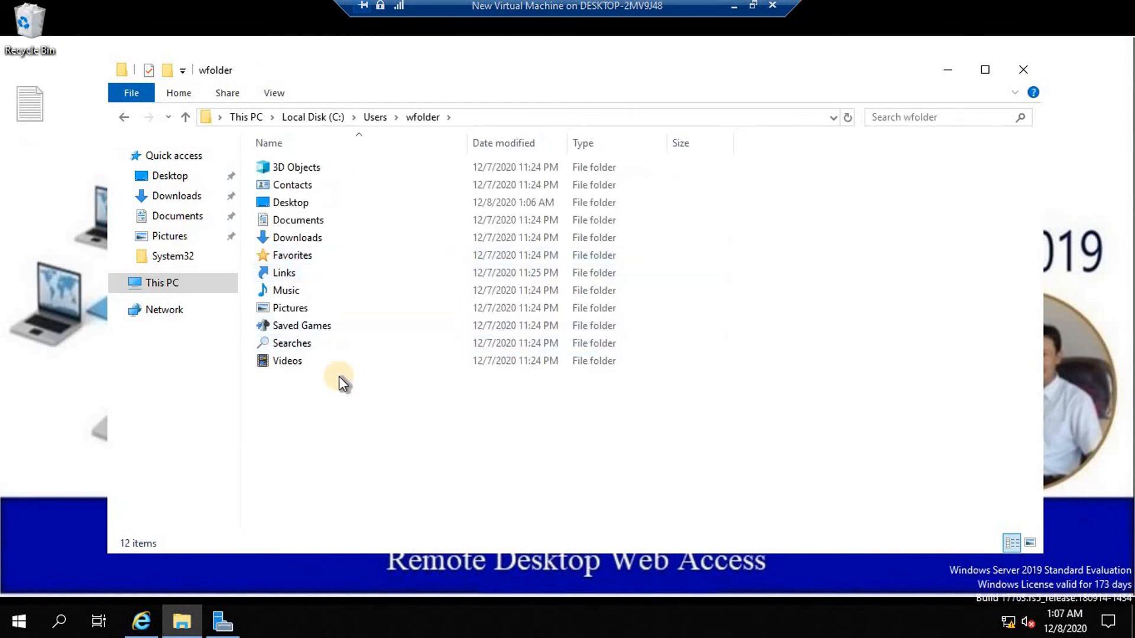
pyautogui.click(293, 202)
pyautogui.press('Return')
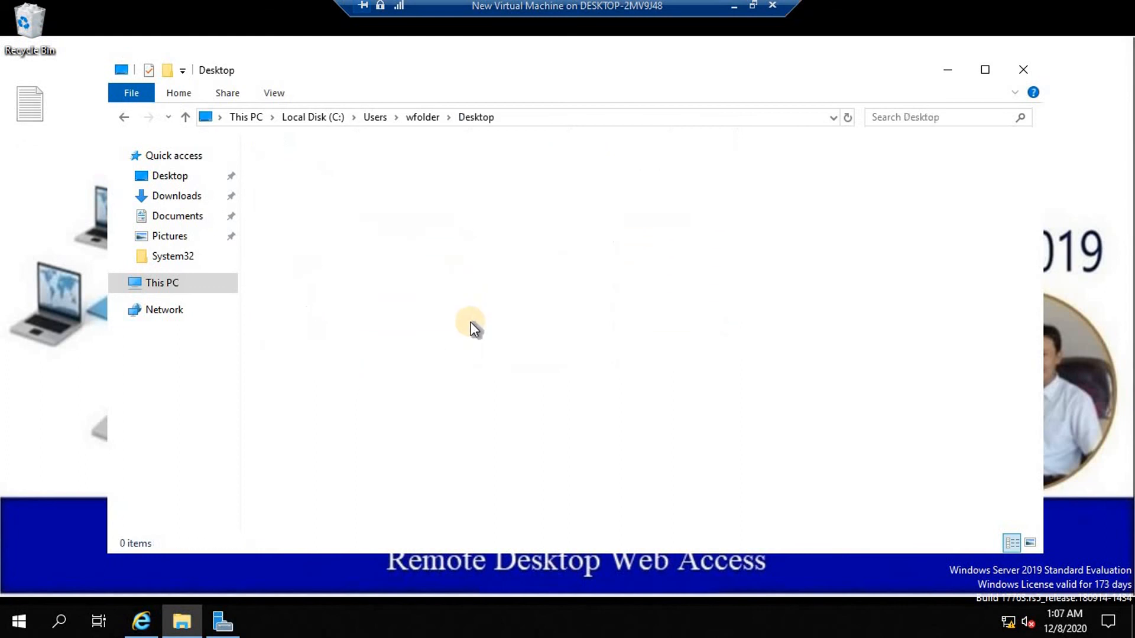
pyautogui.click(283, 167)
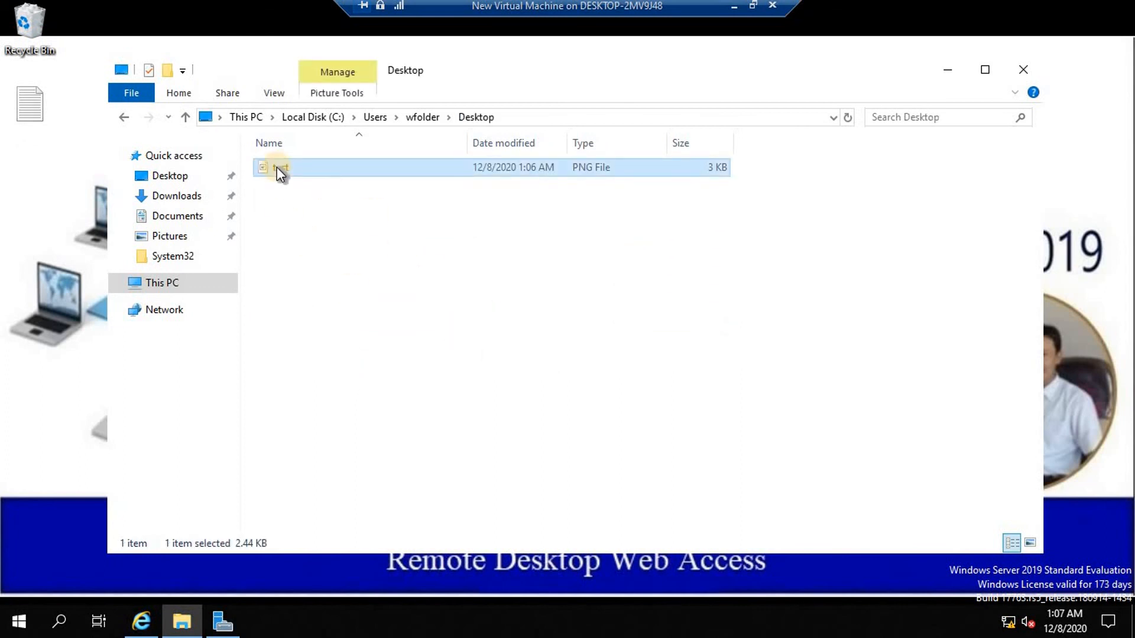
pyautogui.rightClick(277, 167)
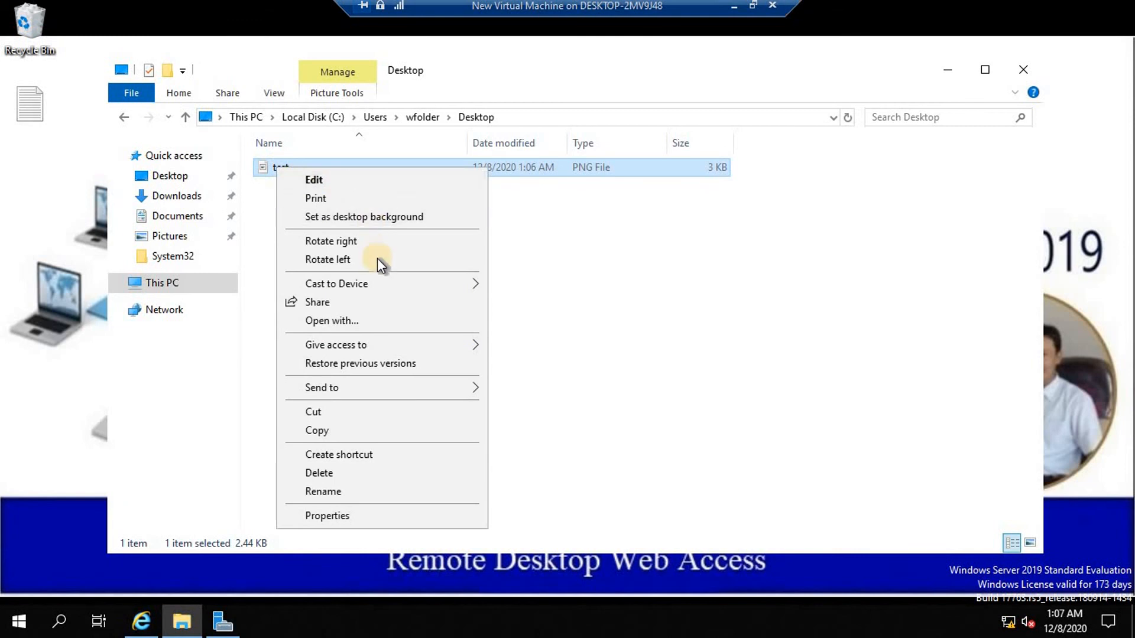
pyautogui.click(324, 182)
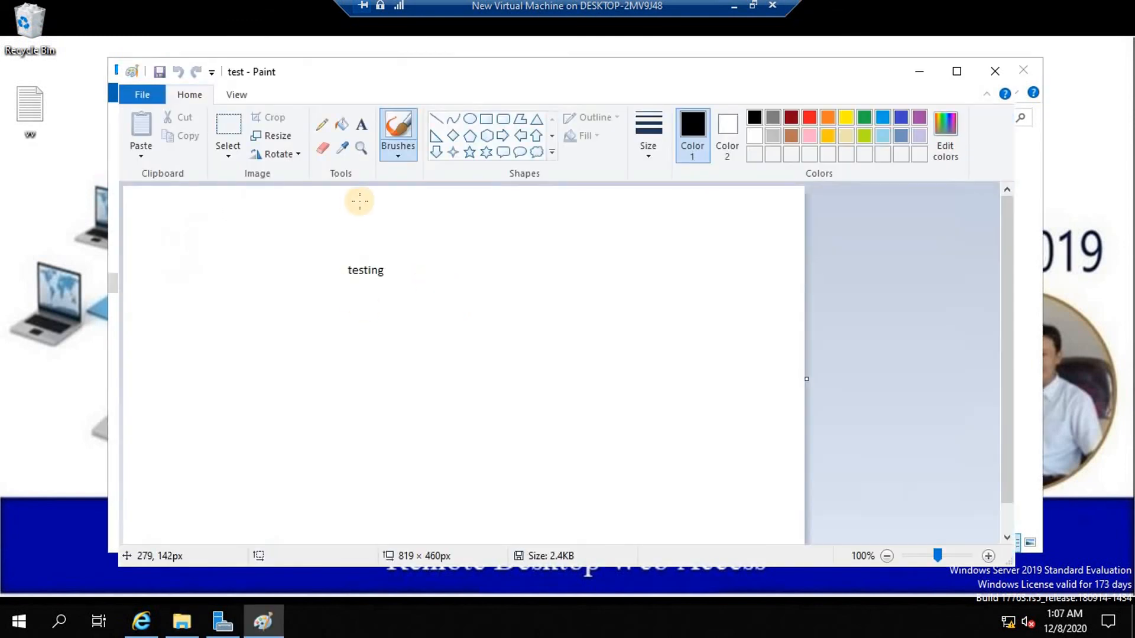
pyautogui.click(1023, 71)
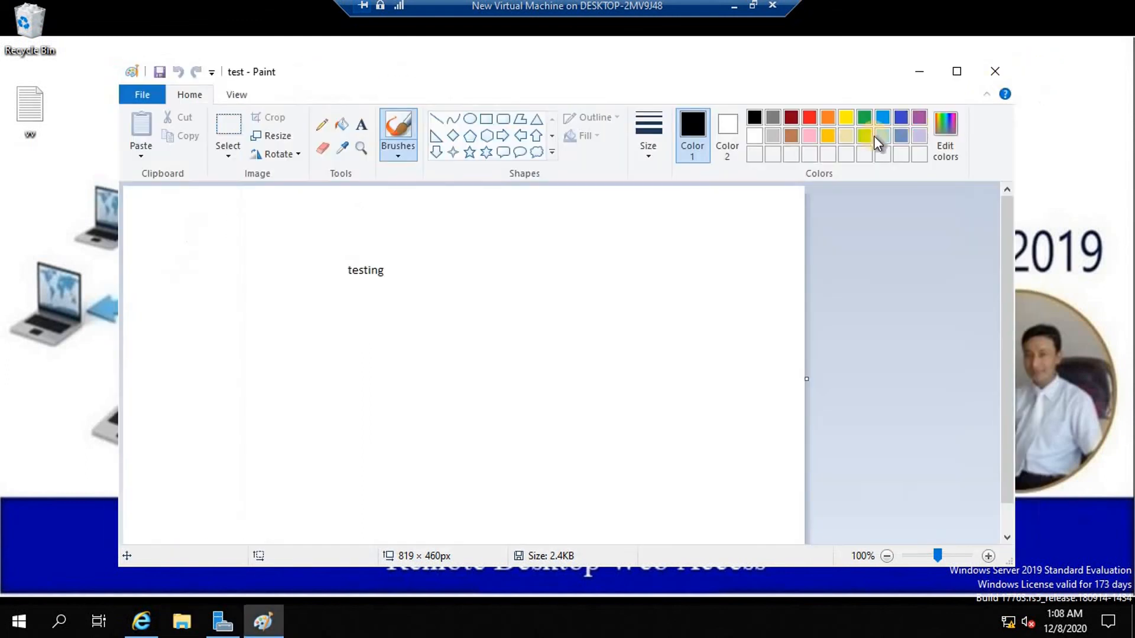
pyautogui.click(993, 77)
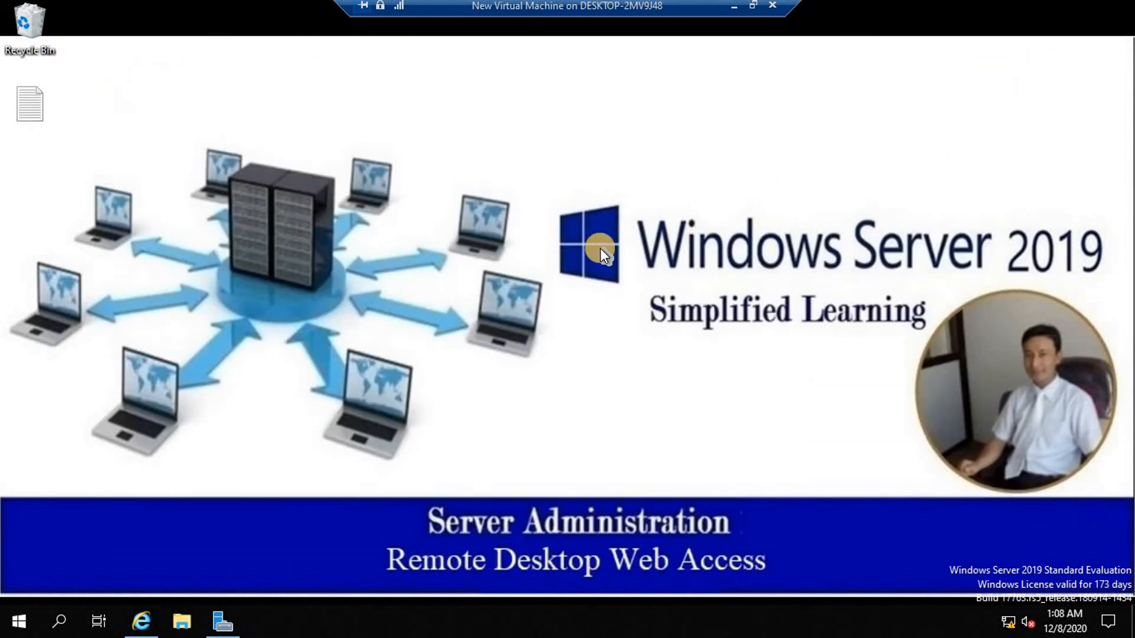